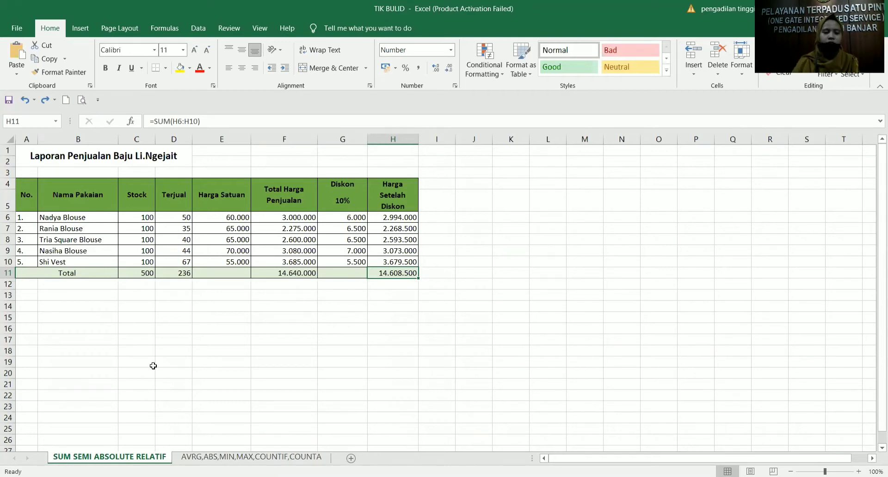
pyautogui.click(208, 364)
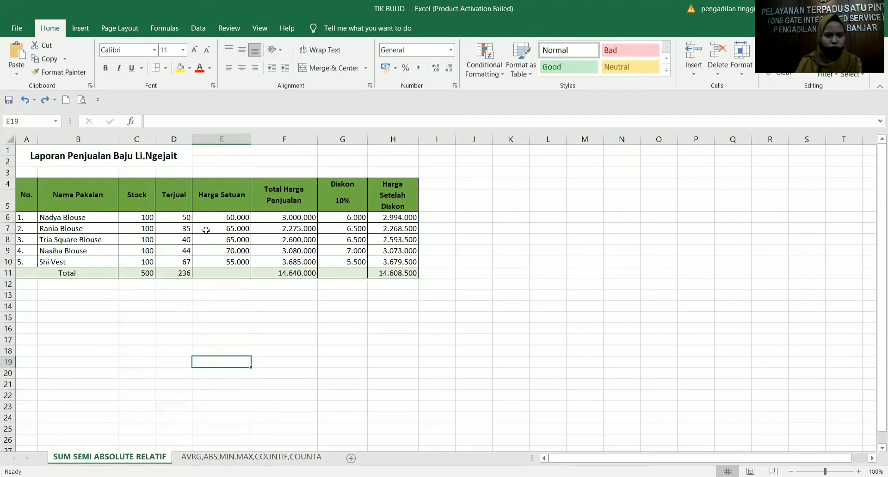
pyautogui.click(150, 221)
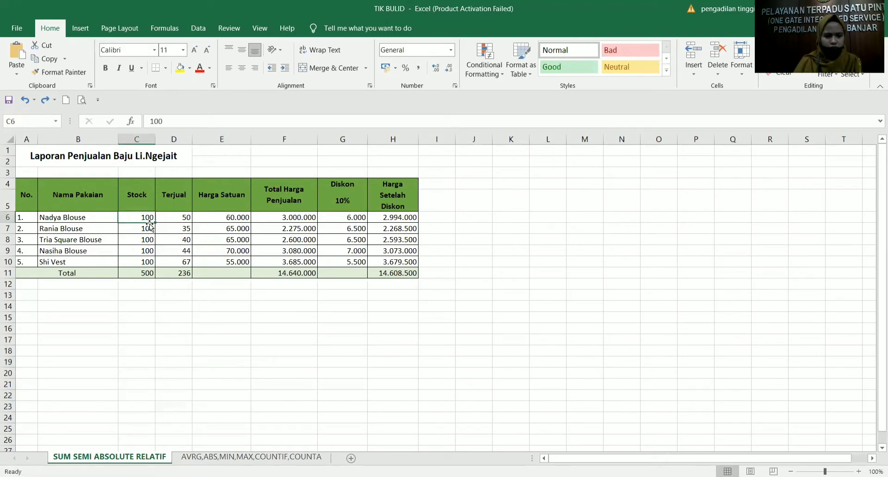
pyautogui.click(163, 302)
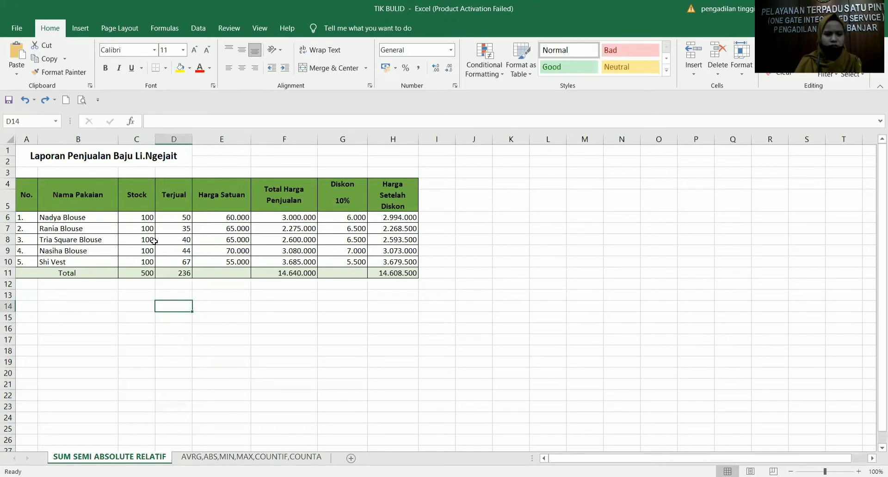
# Clear the Stock total in C11 and re-enter it as the formula =SUM(C6:C10)
pyautogui.click(148, 273)
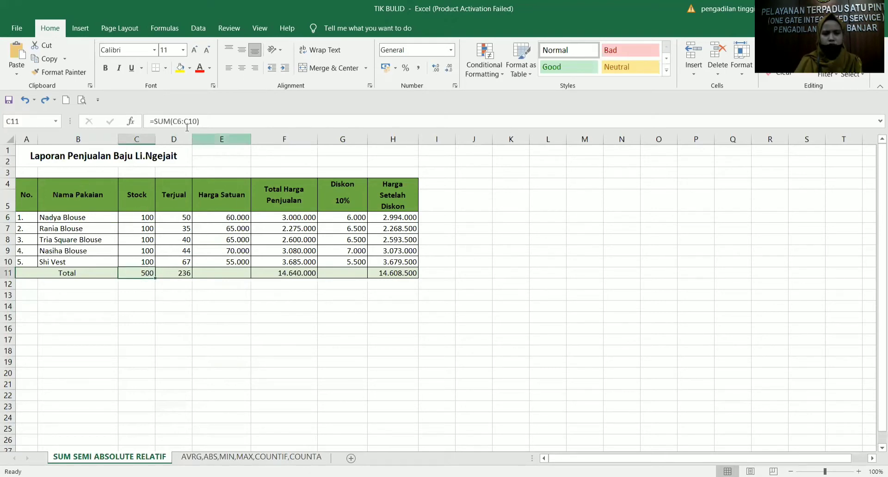
pyautogui.press('BackSpace')
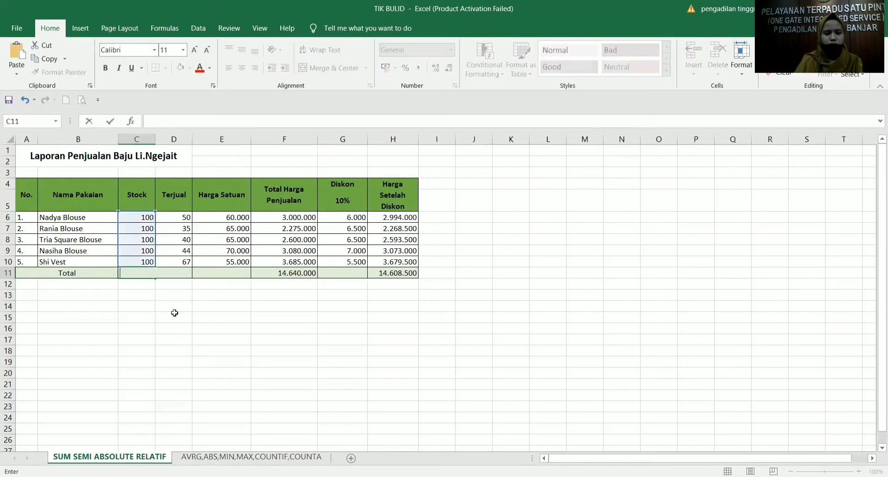
pyautogui.click(174, 312)
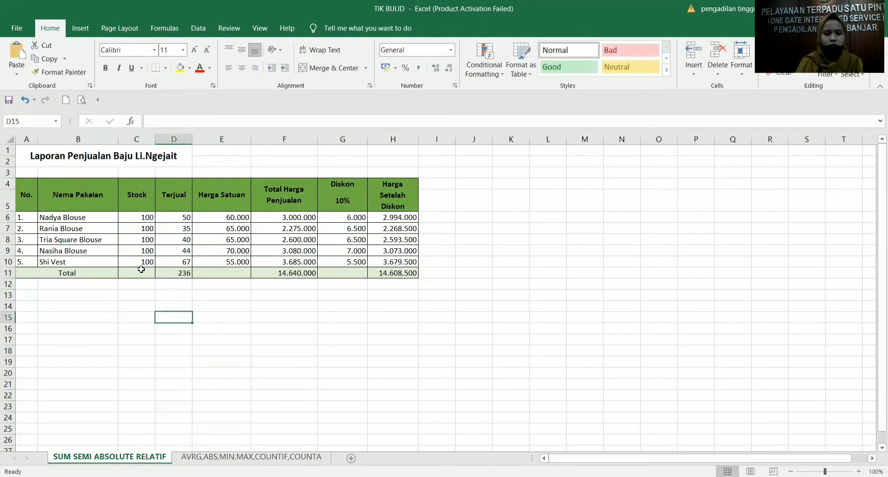
pyautogui.click(139, 273)
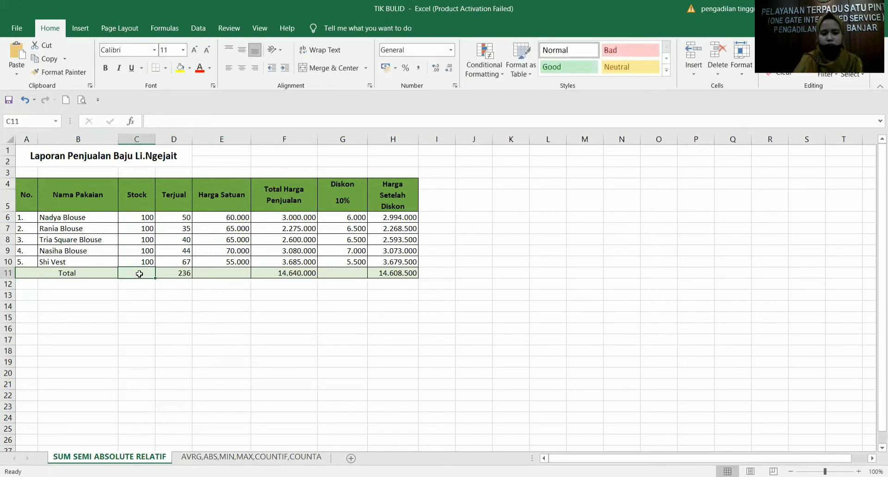
pyautogui.write('=')
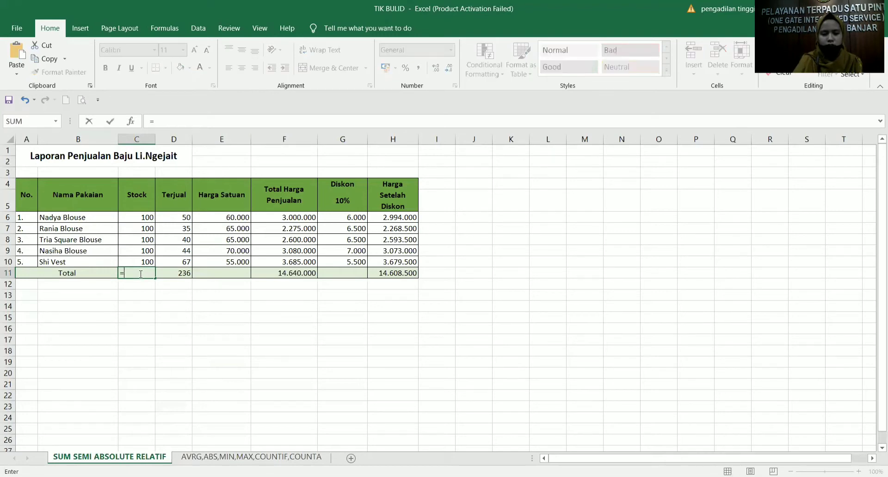
pyautogui.write('(')
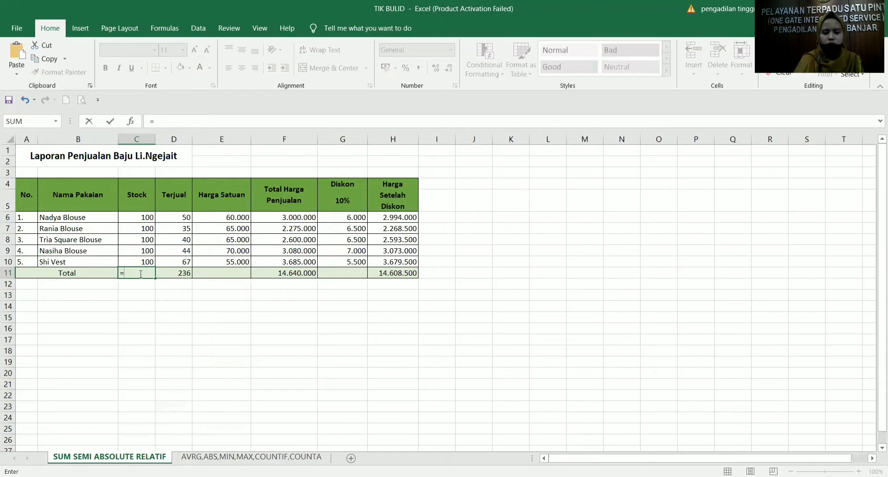
pyautogui.write('sum(')
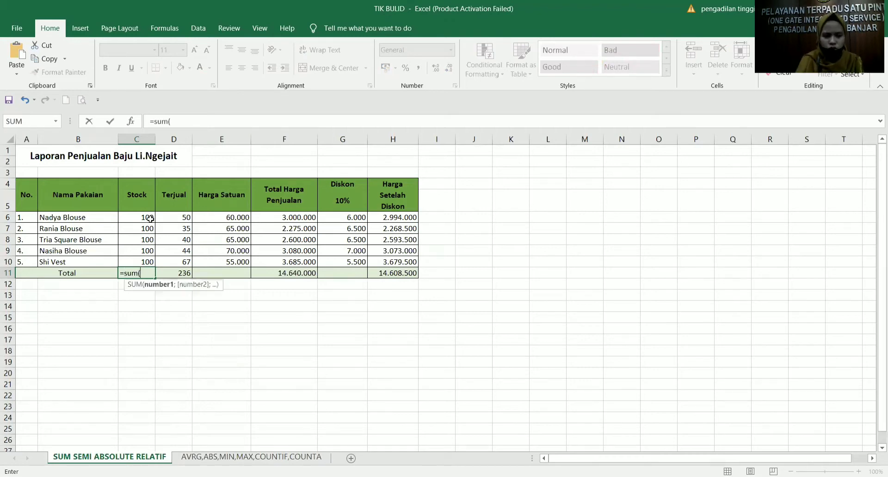
pyautogui.moveTo(149, 215); pyautogui.dragTo(153, 262)
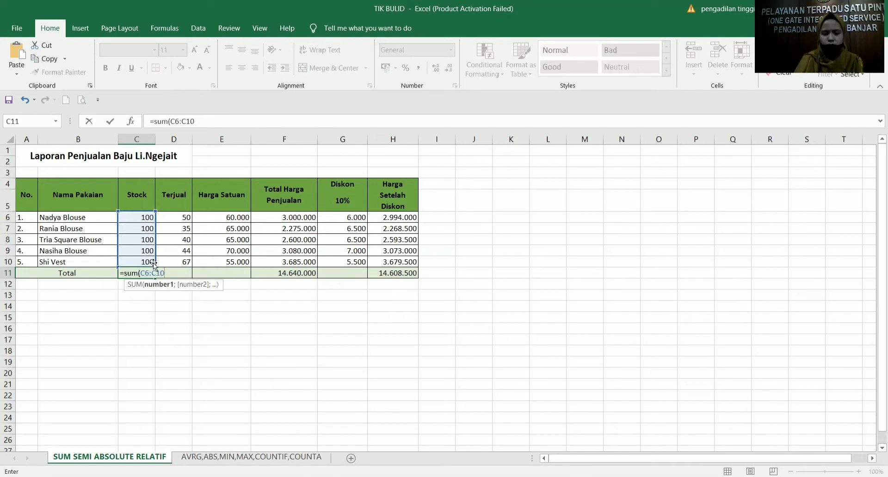
pyautogui.press('Return')
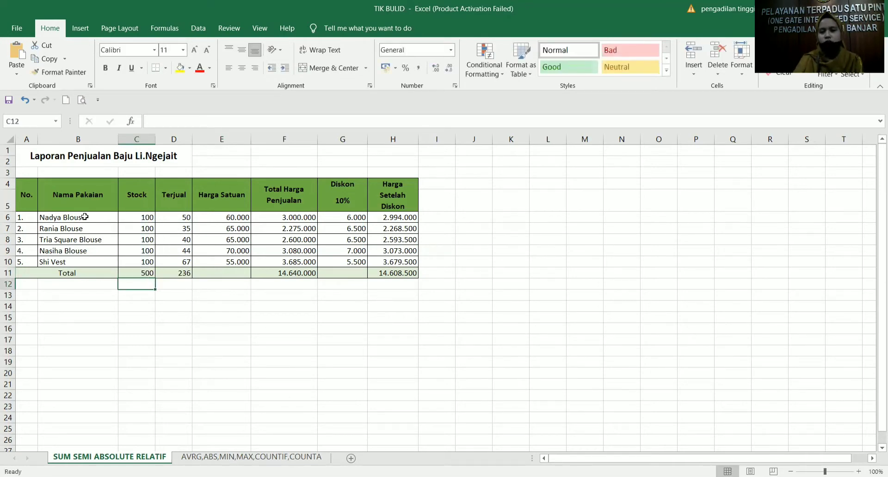
# Clear the Stock total in C11 and recalculate it by applying AutoSum to the stock values in C6:C10
pyautogui.click(197, 370)
pyautogui.click(139, 273)
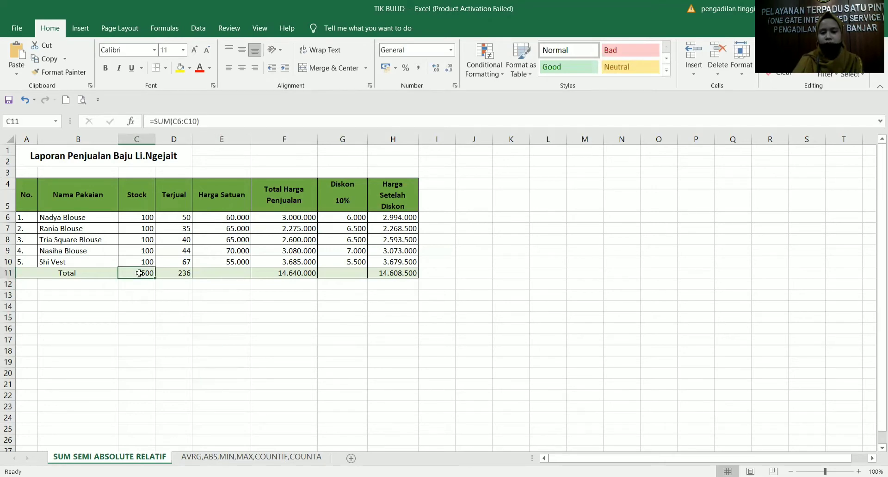
pyautogui.doubleClick(139, 273)
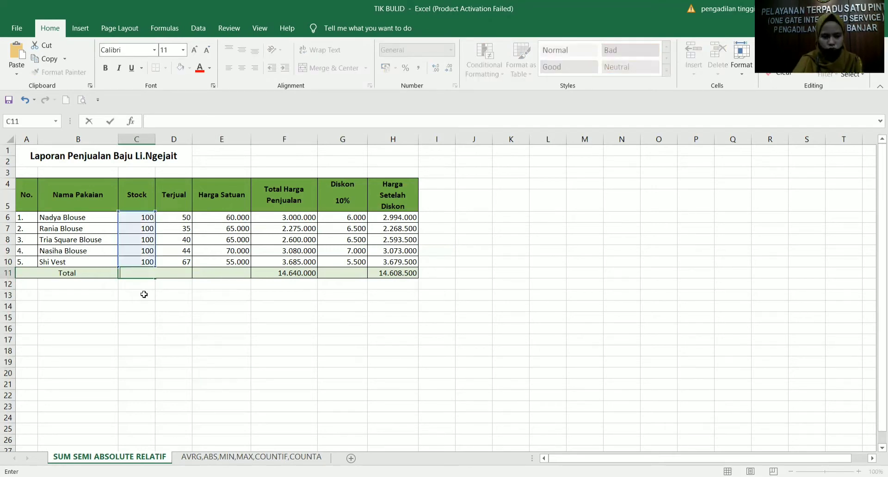
pyautogui.press('Return')
pyautogui.click(149, 216)
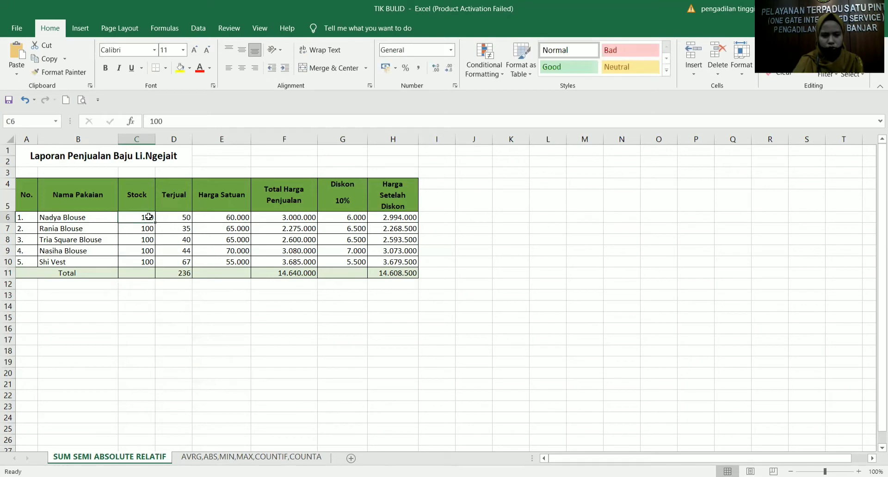
pyautogui.moveTo(148, 218); pyautogui.dragTo(148, 262)
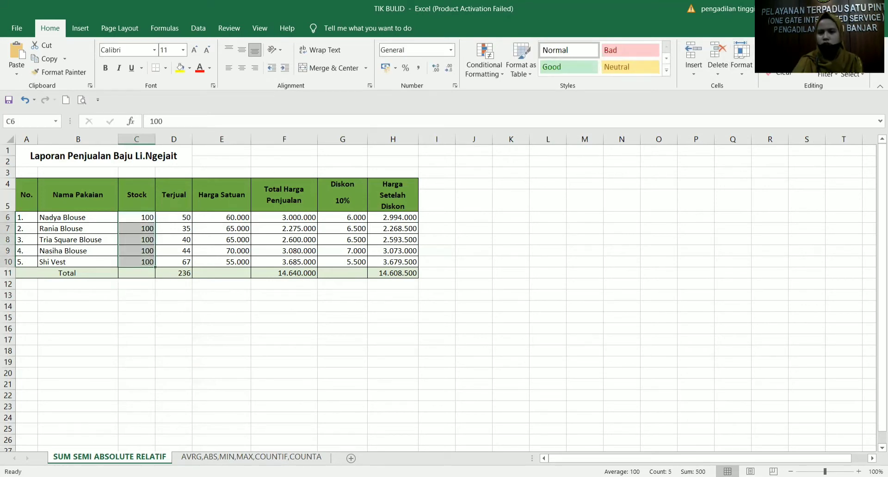
pyautogui.click(770, 45)
pyautogui.click(506, 286)
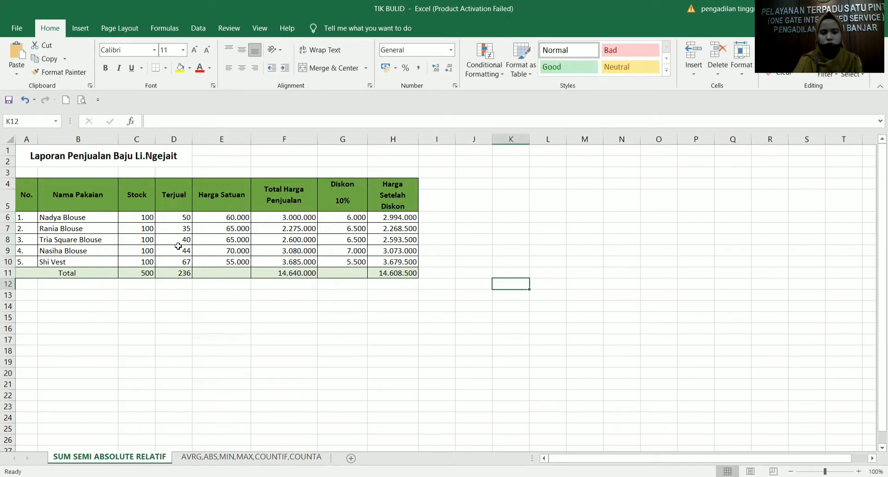
# Enter the formula =SUM(D6:D10) in D11 as the total of the Terjual column
pyautogui.click(181, 273)
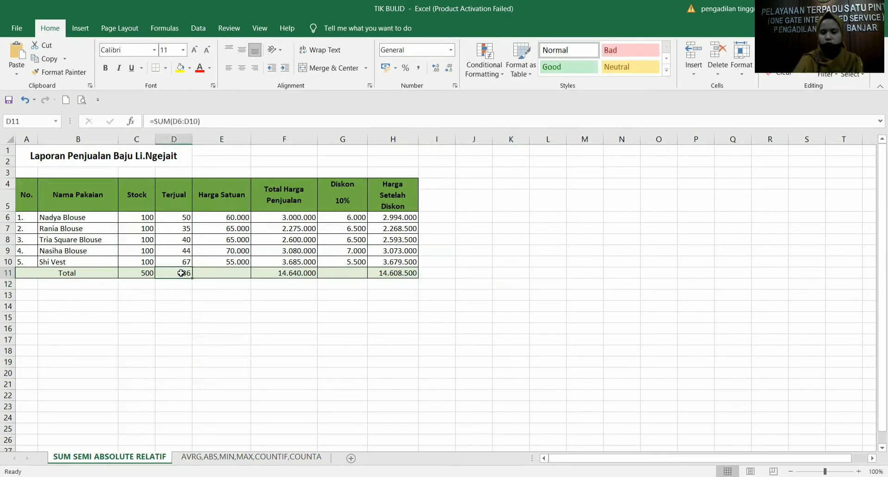
pyautogui.write('=')
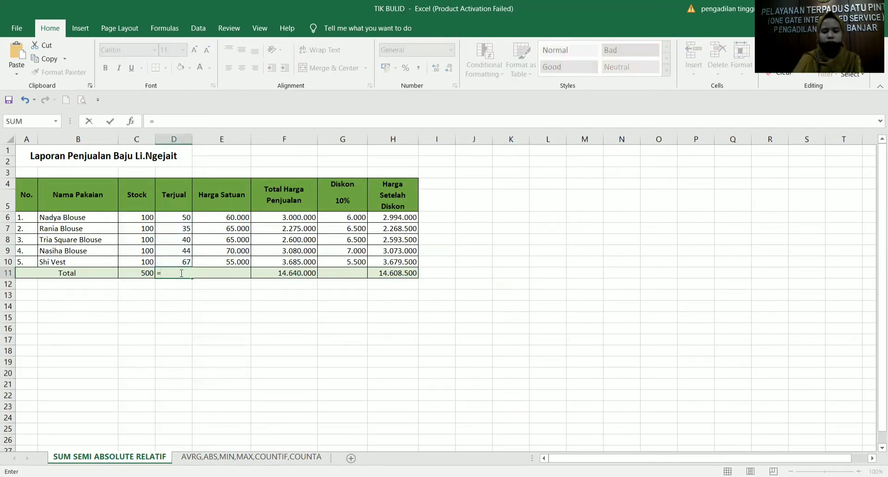
pyautogui.write('sum(')
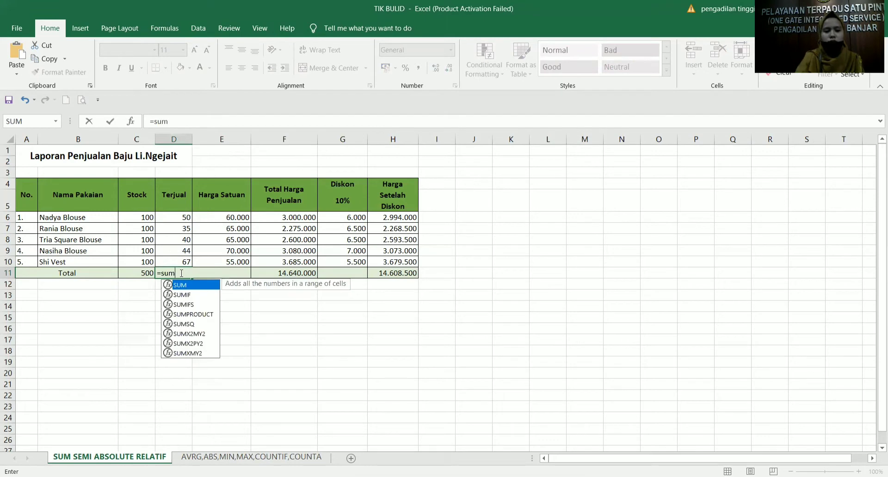
pyautogui.click(180, 220)
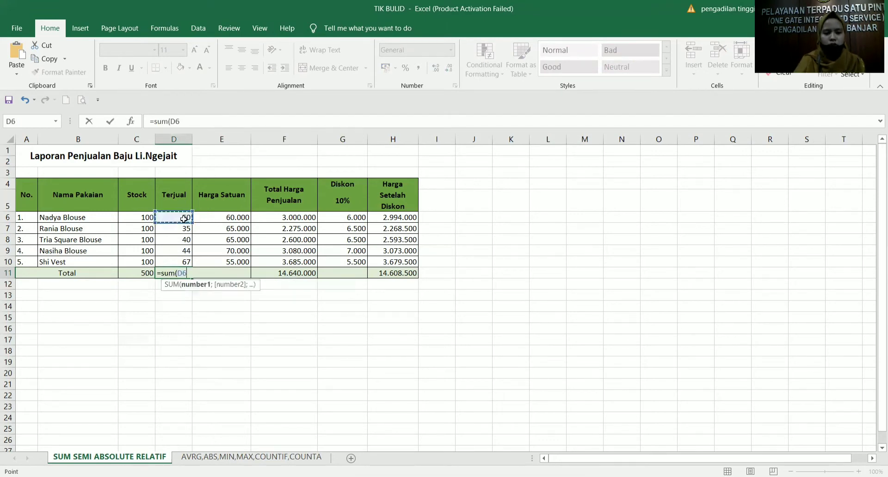
pyautogui.keyDown('shift'); pyautogui.click(186, 266); pyautogui.keyUp('shift')
pyautogui.press('Return')
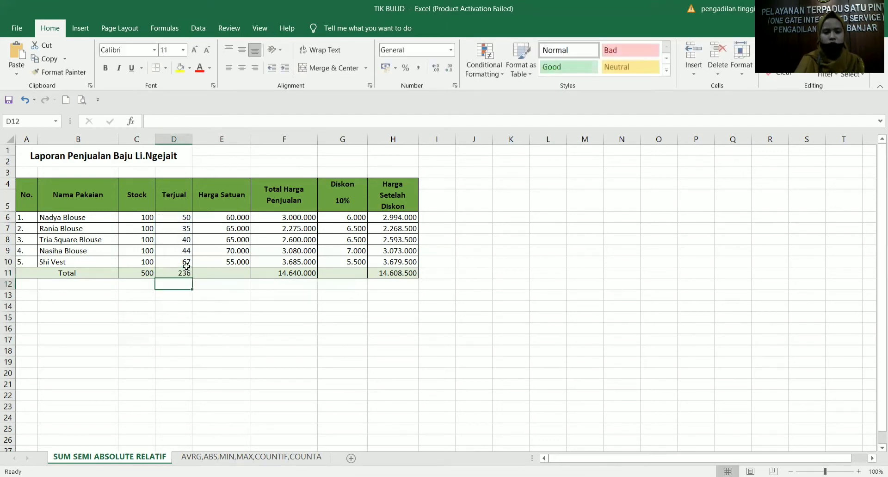
# Clear the Terjual total in D11 and recalculate it by applying AutoSum to the quantities in D6:D10
pyautogui.click(234, 331)
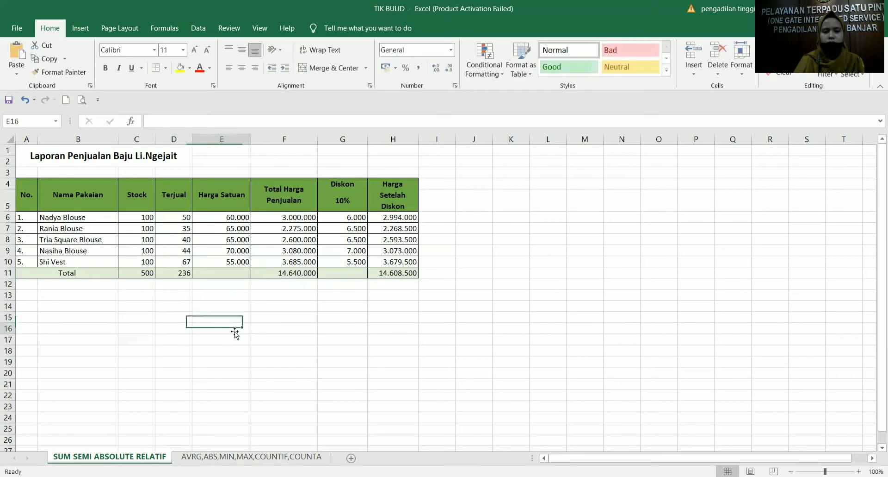
pyautogui.click(187, 275)
pyautogui.press('BackSpace')
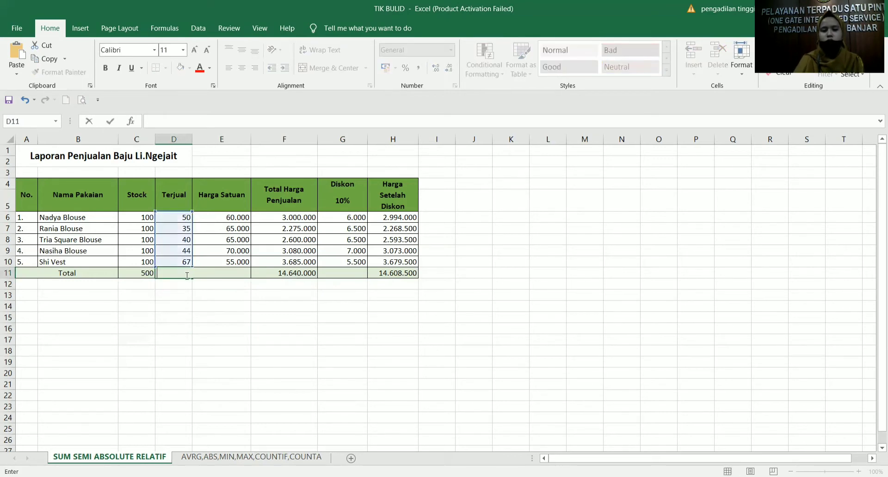
pyautogui.click(198, 315)
pyautogui.moveTo(178, 220); pyautogui.dragTo(185, 263)
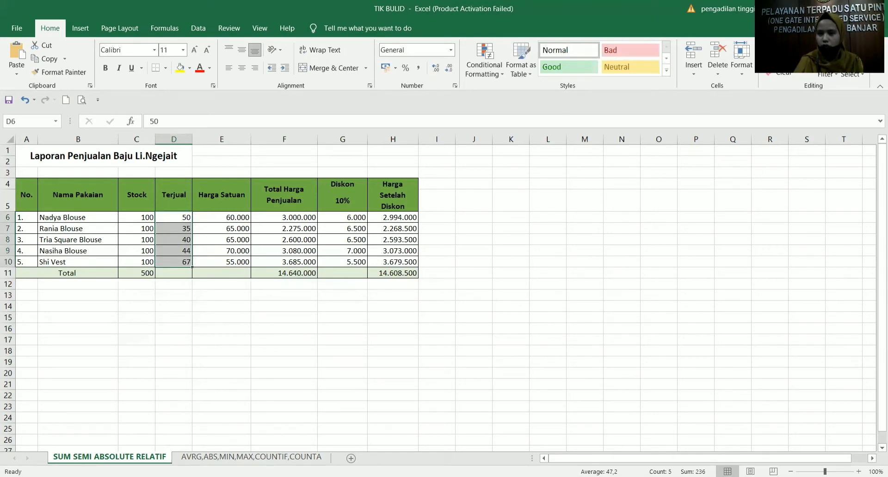
pyautogui.click(782, 46)
pyautogui.click(460, 340)
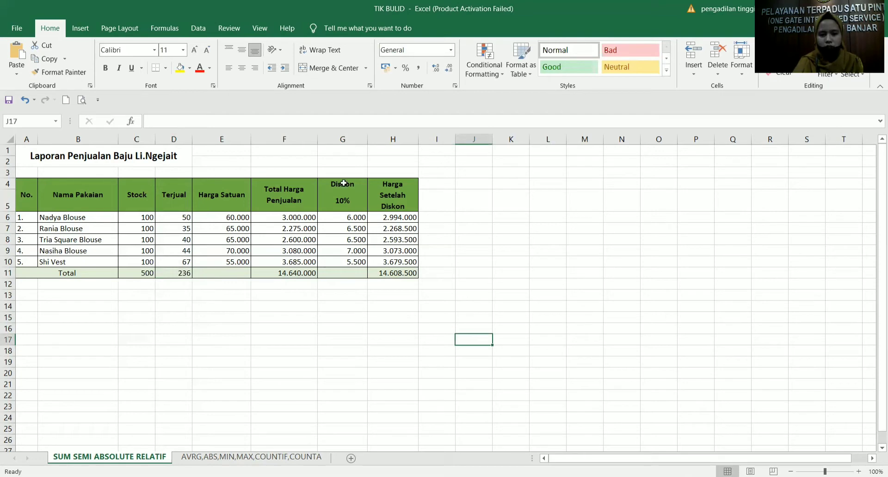
# Examine the formulas behind the Diskon values and the Total Harga Penjualan value for Rania Blouse
pyautogui.click(349, 238)
pyautogui.click(354, 218)
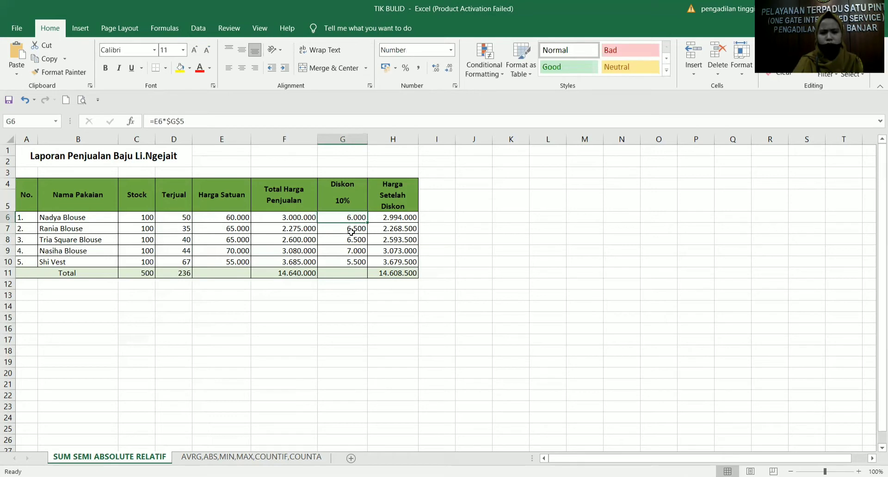
pyautogui.click(352, 230)
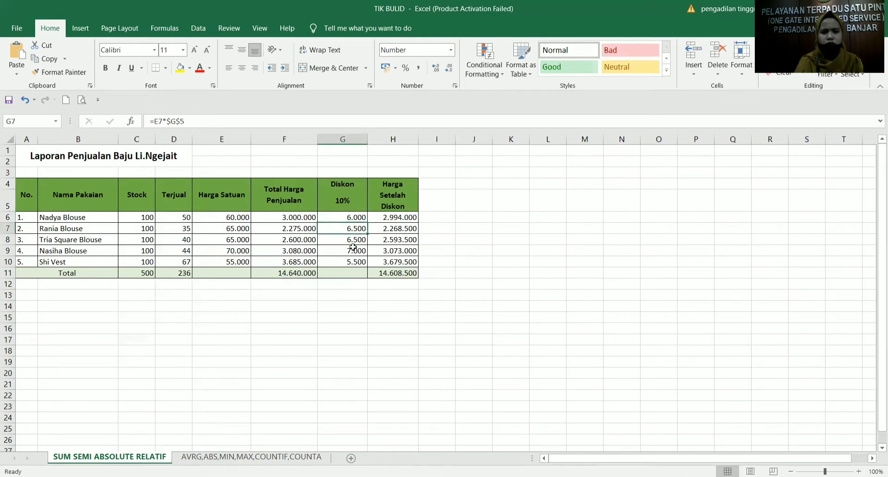
pyautogui.click(348, 217)
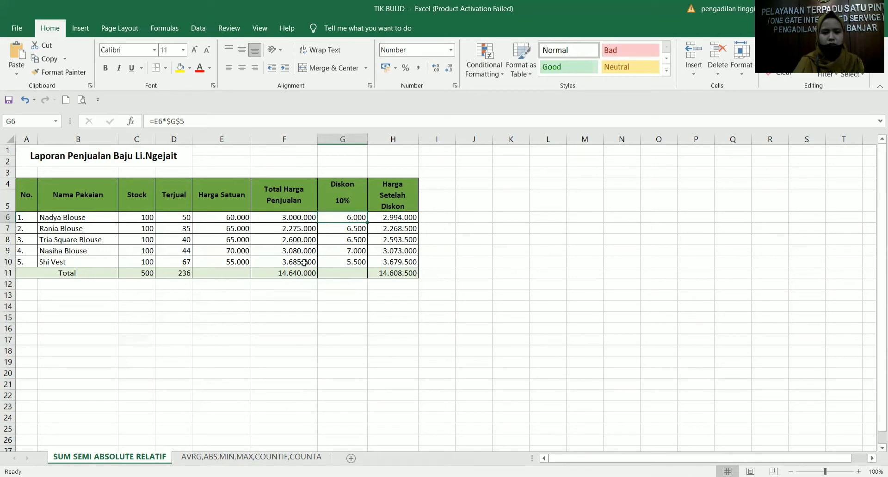
pyautogui.click(292, 226)
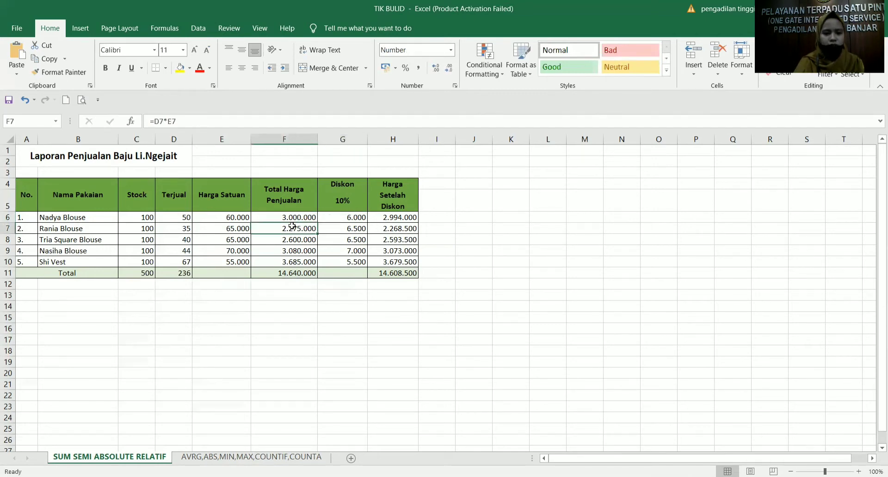
# Replace the Total Harga Penjualan formula for Nadya Blouse in F6 with a newly entered =D6*E6
pyautogui.click(296, 215)
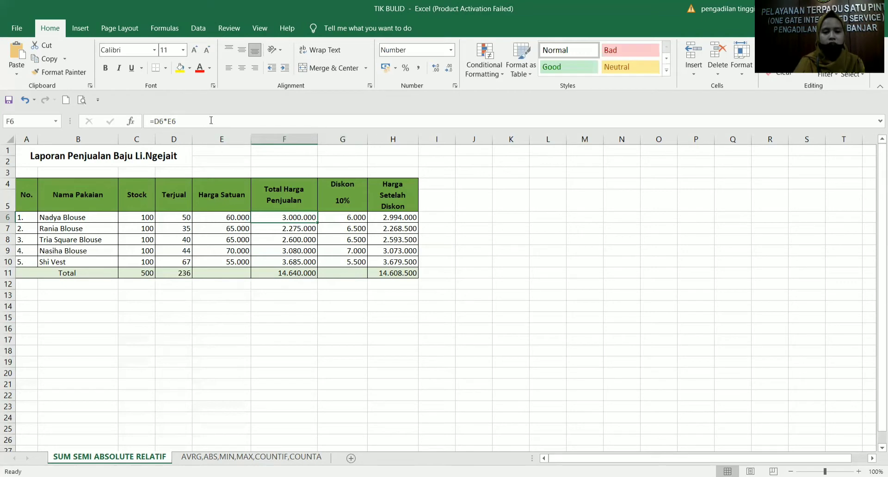
pyautogui.moveTo(211, 121); pyautogui.dragTo(61, 89)
pyautogui.press('BackSpace')
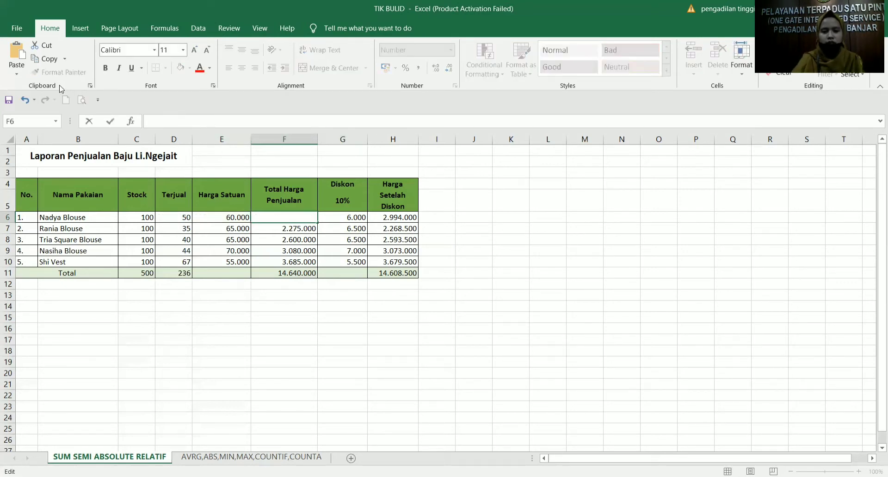
pyautogui.write('=')
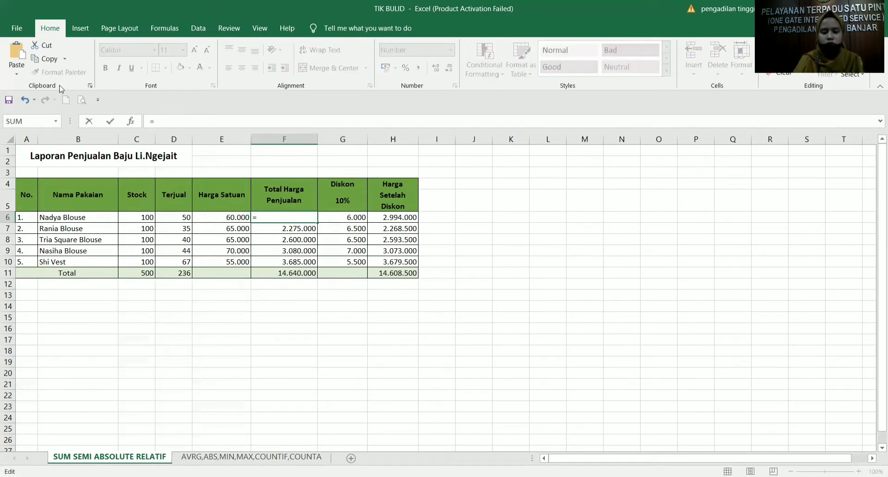
pyautogui.click(189, 217)
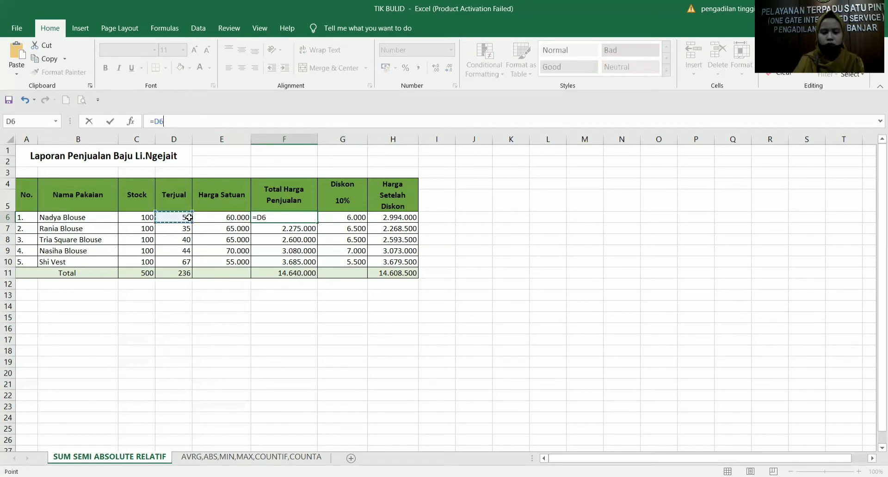
pyautogui.write('*')
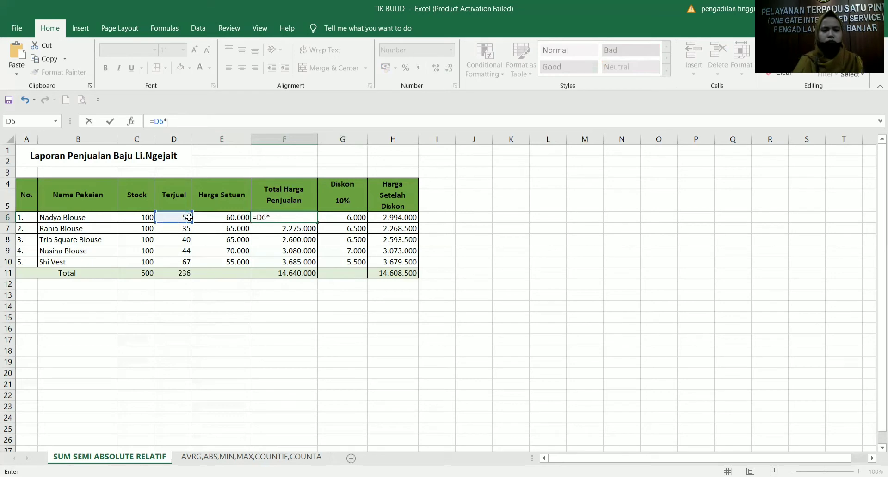
pyautogui.click(242, 222)
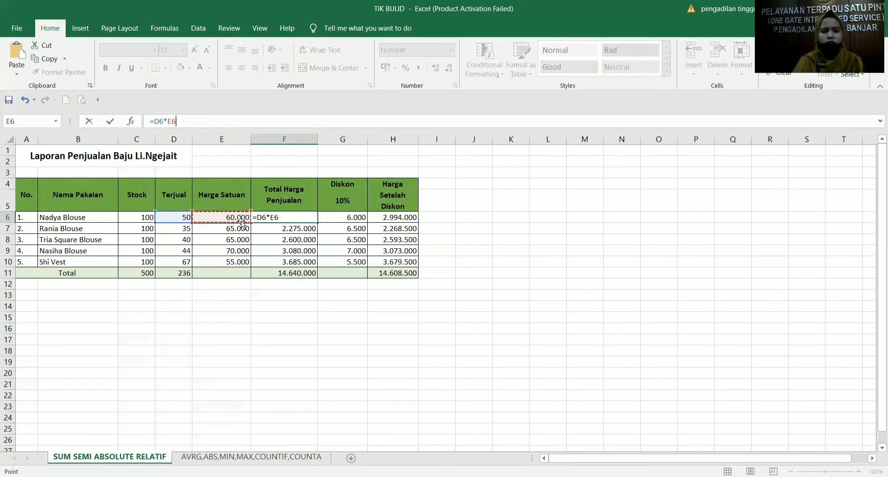
pyautogui.press('Return')
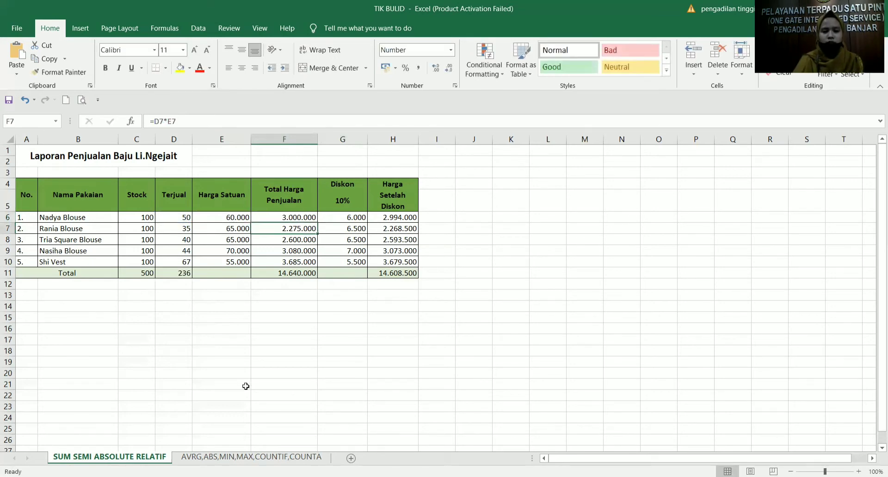
# Clear the Total Harga Penjualan values in F7:F10
pyautogui.click(312, 217)
pyautogui.click(312, 230)
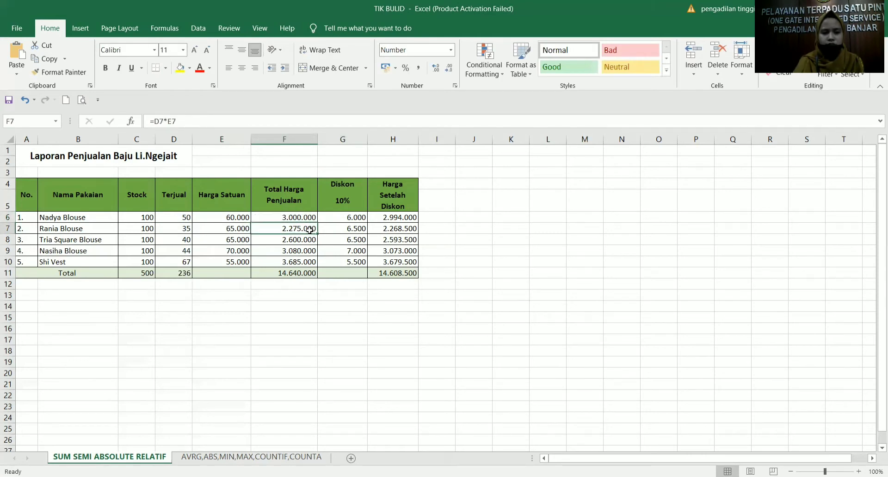
pyautogui.moveTo(310, 229); pyautogui.dragTo(307, 262)
pyautogui.press('F2')
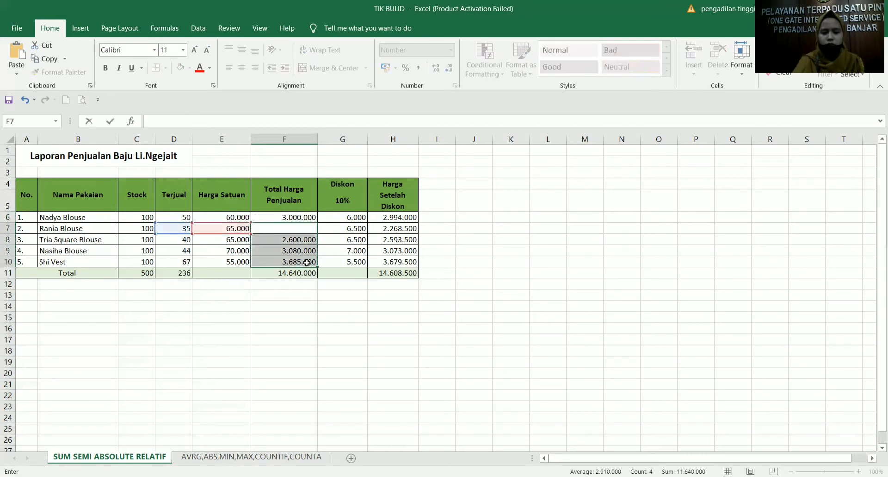
pyautogui.click(310, 313)
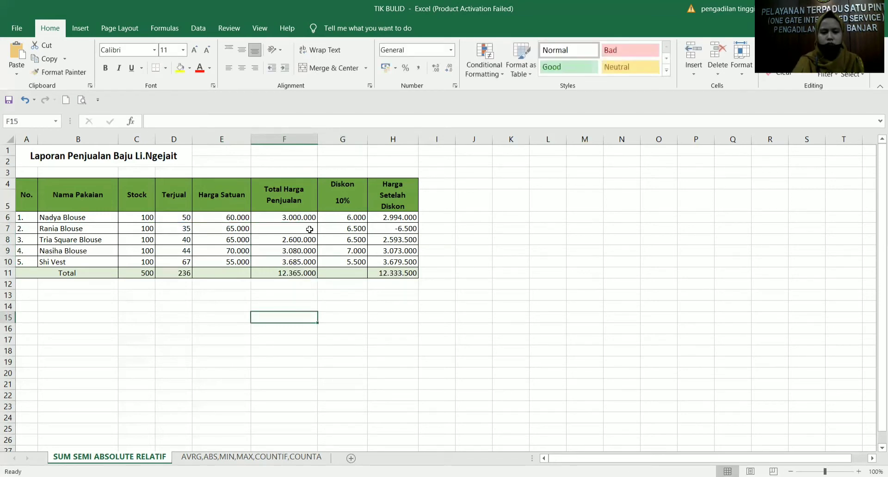
pyautogui.moveTo(309, 228); pyautogui.dragTo(308, 258)
pyautogui.press('Delete')
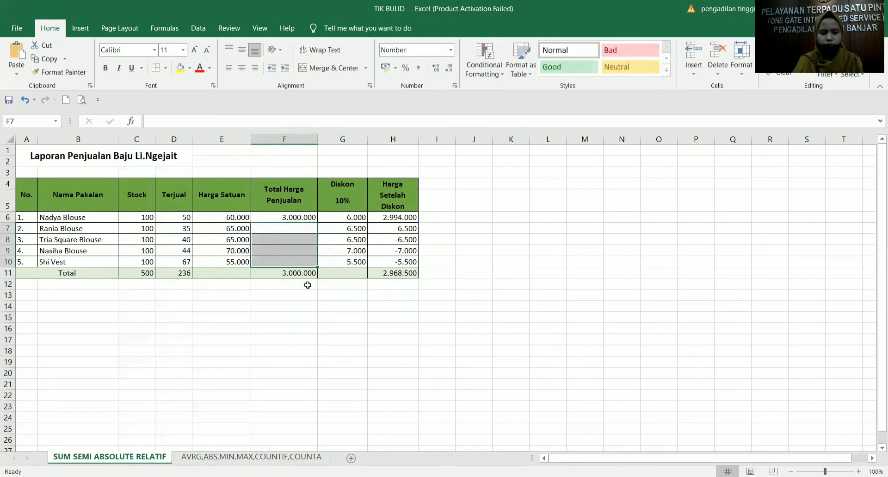
# Fill the F6 formula down through F10 and check the copied formulas in the Total Harga Penjualan column
pyautogui.click(308, 217)
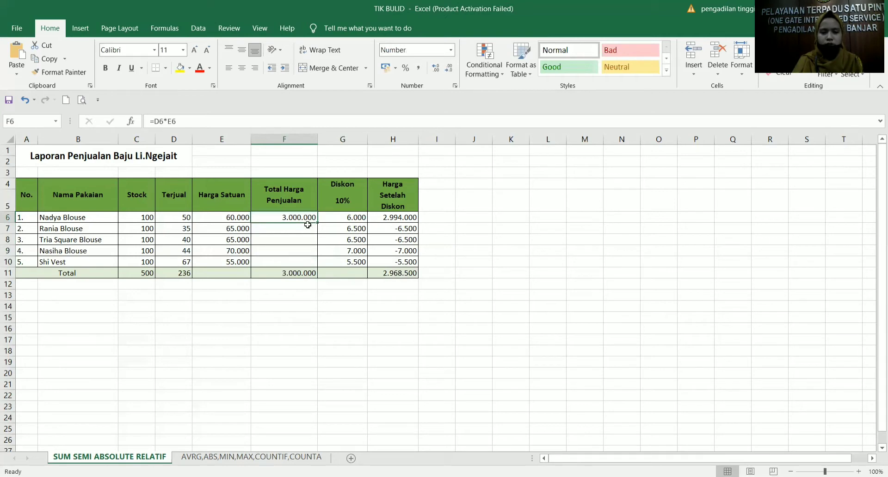
pyautogui.moveTo(313, 216); pyautogui.dragTo(315, 269)
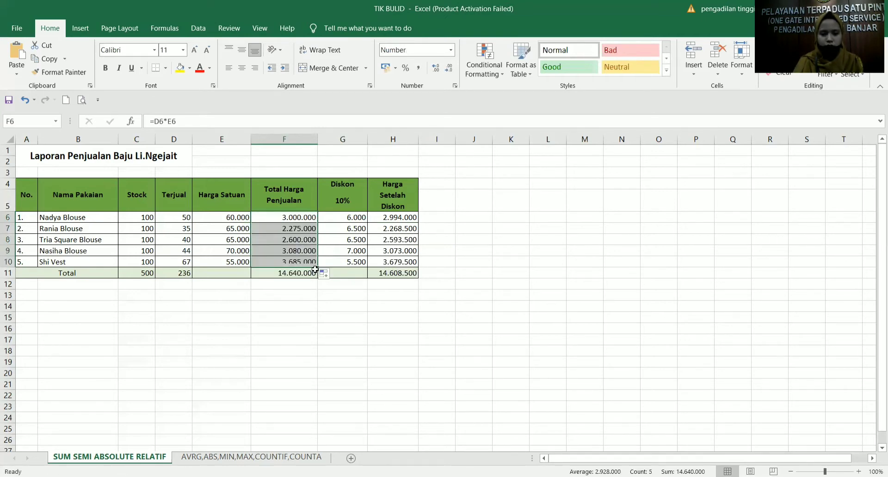
pyautogui.click(312, 229)
pyautogui.click(313, 239)
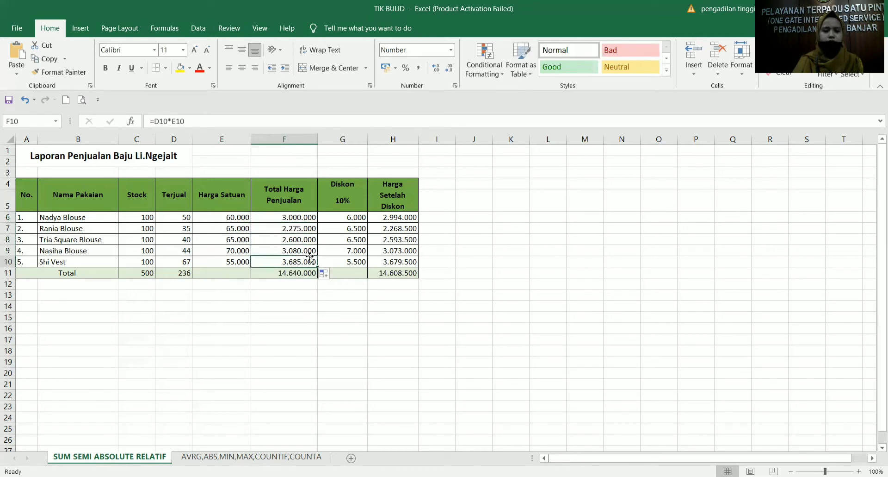
pyautogui.click(309, 252)
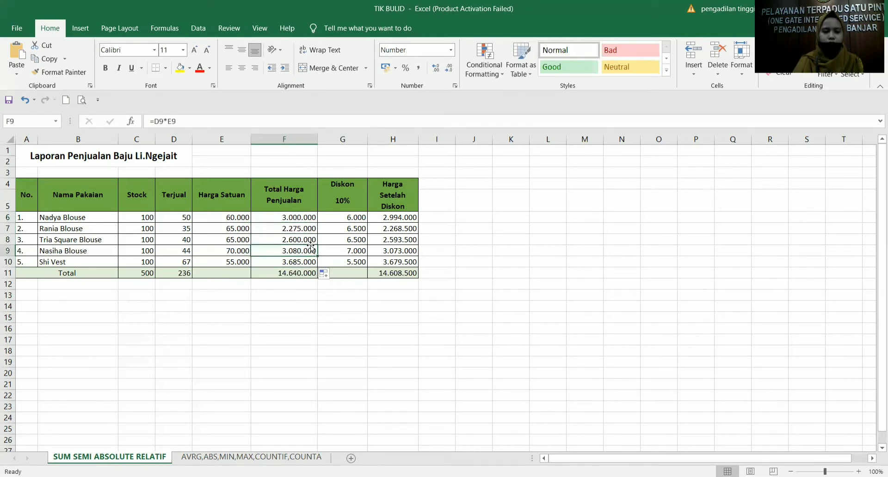
pyautogui.click(375, 341)
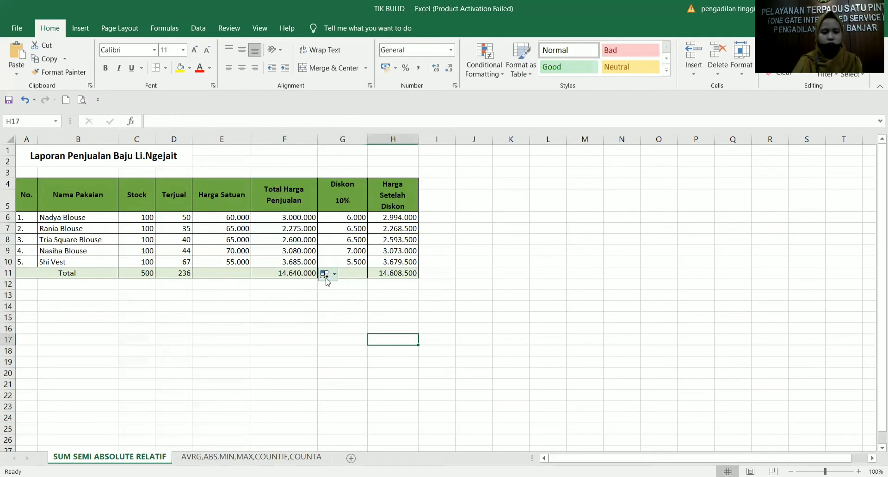
# Replace the Diskon formula for Nadya Blouse in G6 with =E6*G5, multiplying the unit price by the discount rate
pyautogui.click(353, 218)
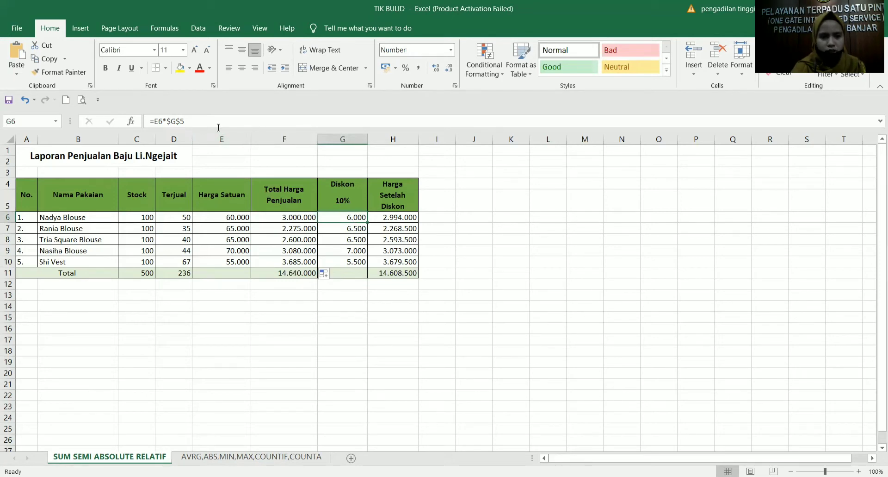
pyautogui.moveTo(215, 122); pyautogui.dragTo(141, 122)
pyautogui.press('BackSpace')
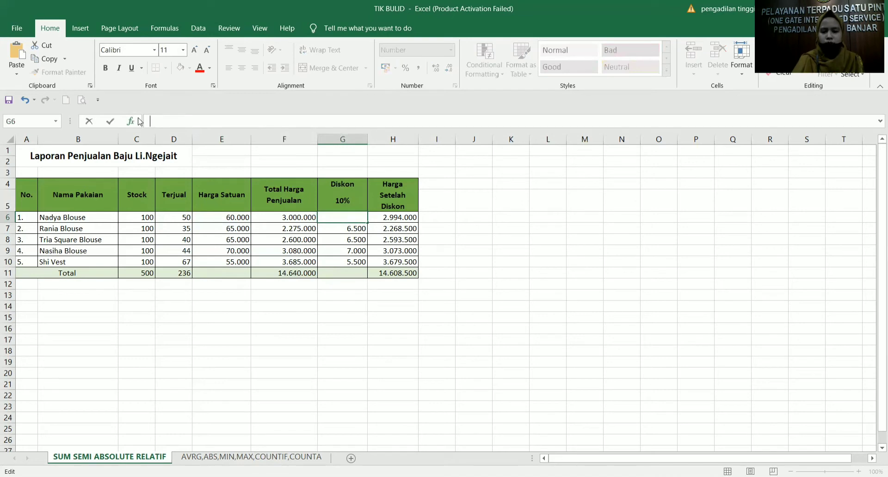
pyautogui.write('=')
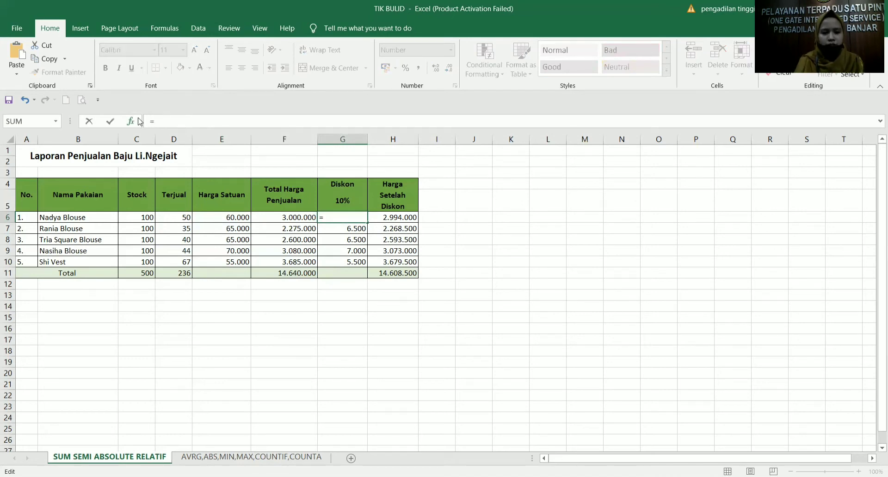
pyautogui.click(249, 217)
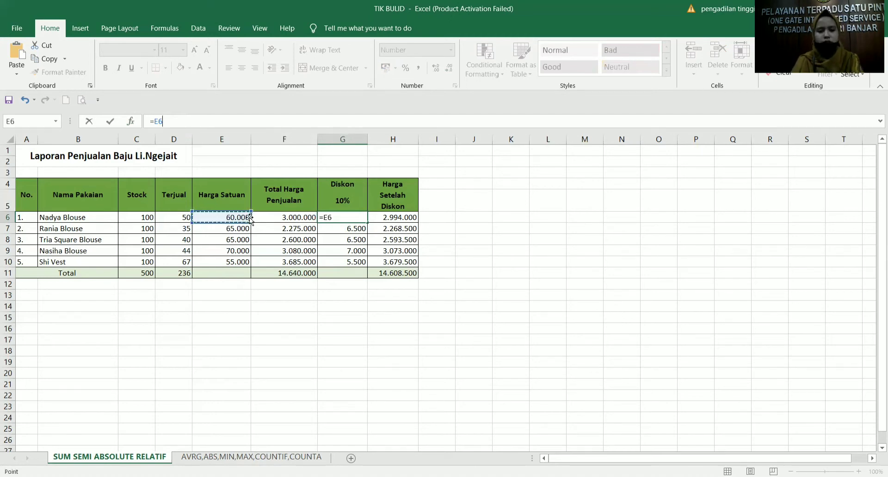
pyautogui.write('*')
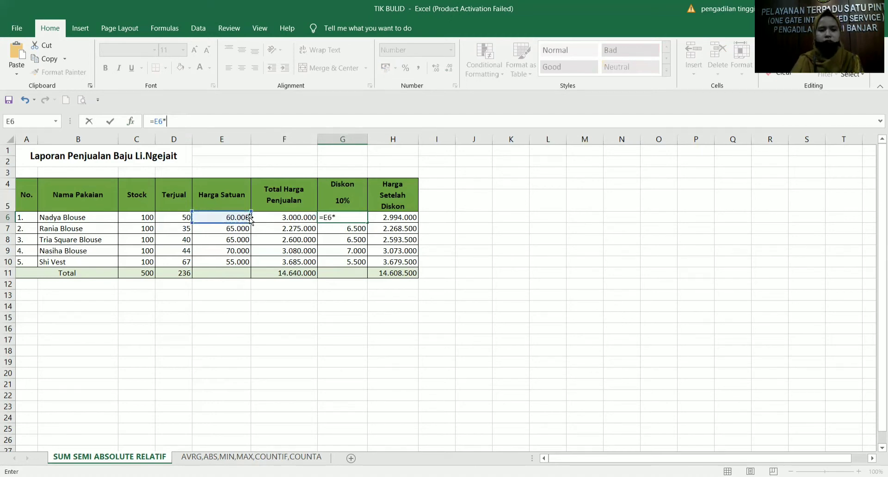
pyautogui.click(350, 204)
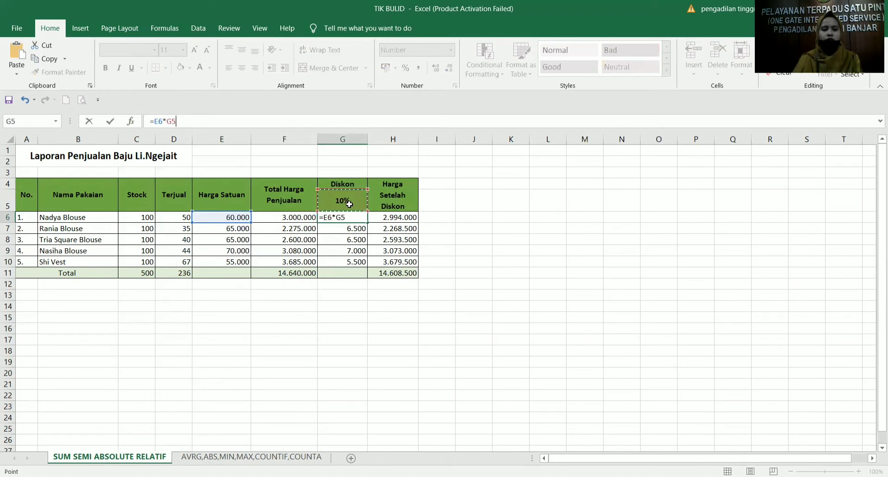
pyautogui.press('F4')
pyautogui.press('Return')
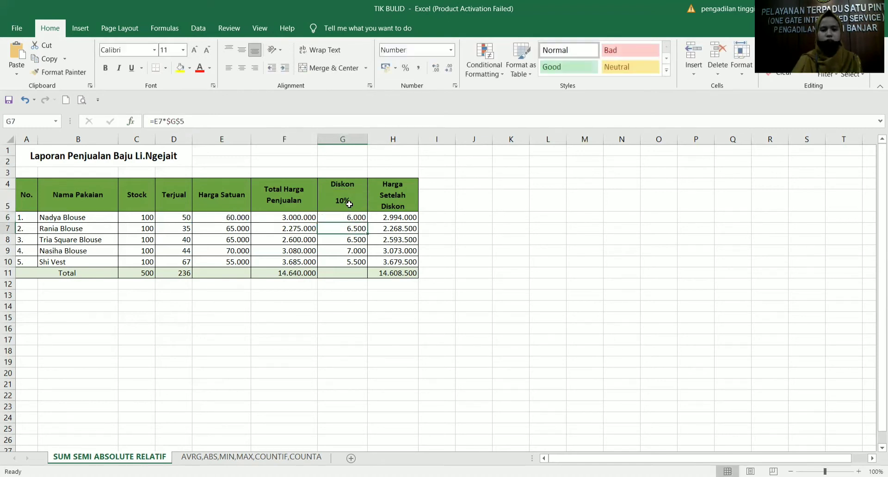
# Fill the Diskon formula from G6 down through G10 for the remaining clothing items
pyautogui.click(361, 216)
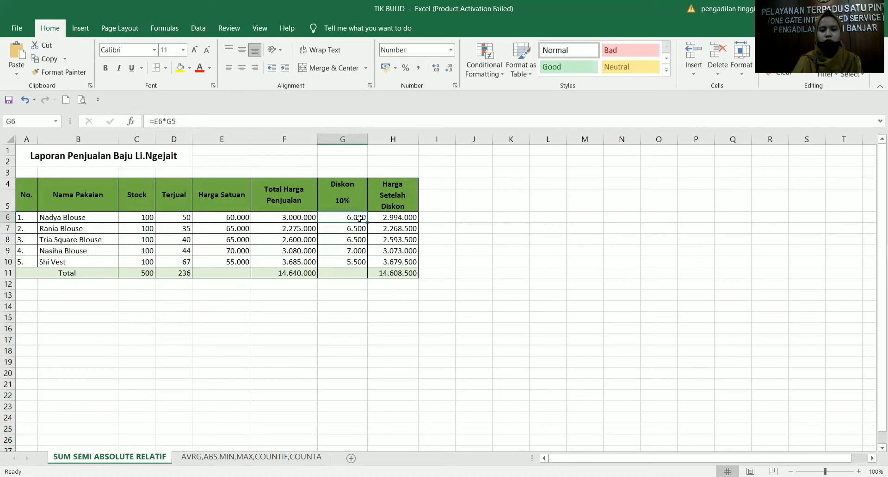
pyautogui.moveTo(370, 219); pyautogui.dragTo(368, 266)
pyautogui.click(359, 326)
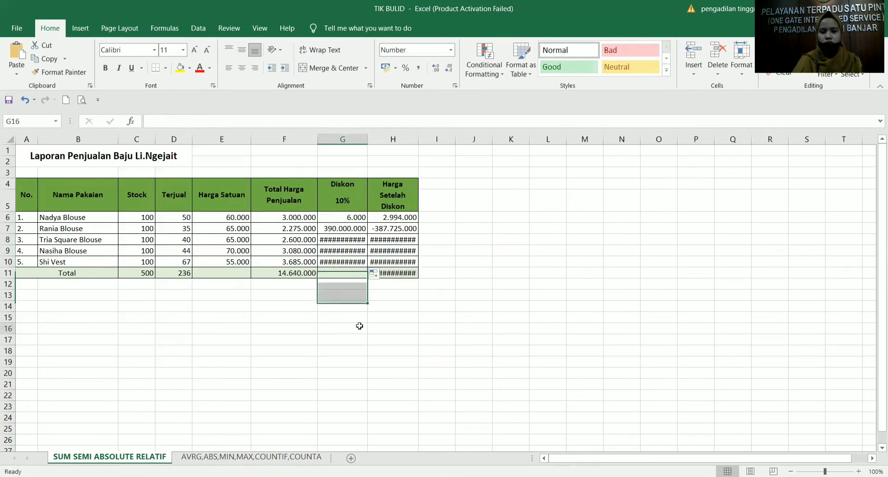
# Examine the Diskon formulas in G6:G10 and the rate cell G5 to compare which cells each copied formula references
pyautogui.click(357, 227)
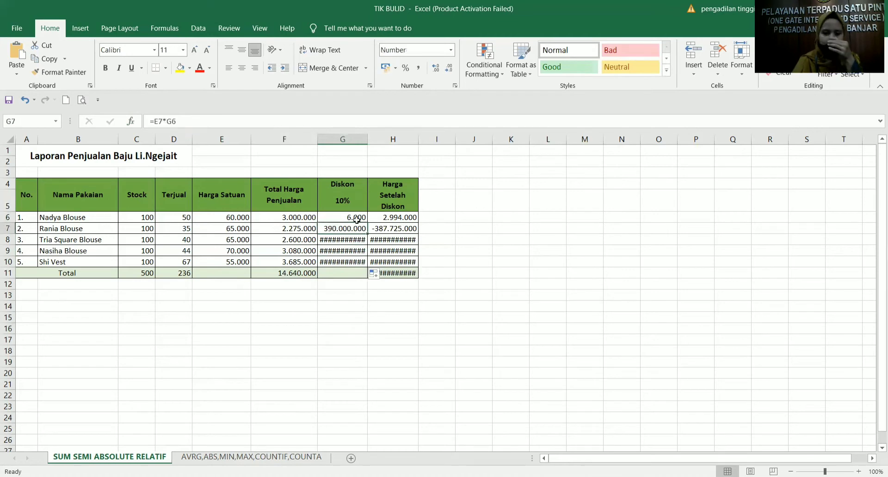
pyautogui.click(357, 218)
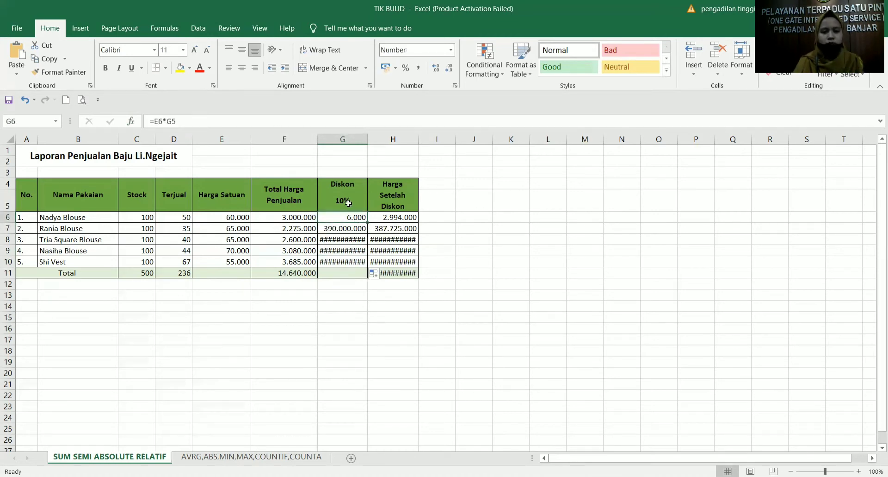
pyautogui.click(348, 203)
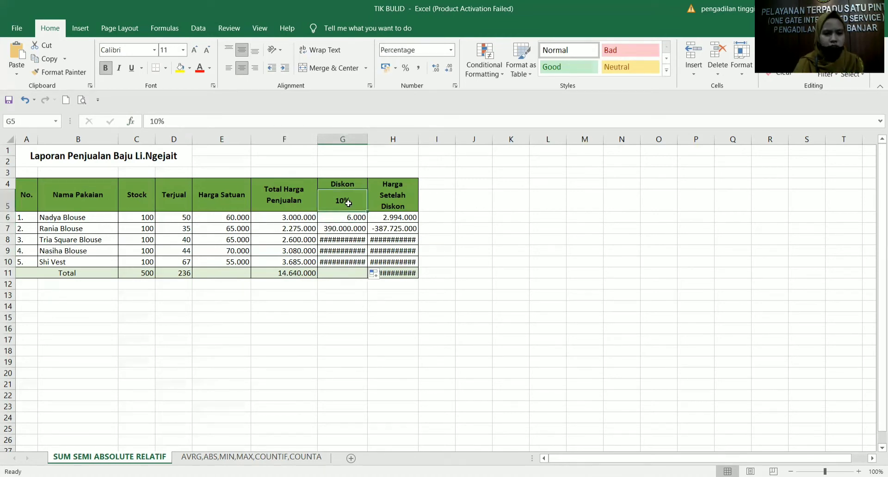
pyautogui.click(347, 218)
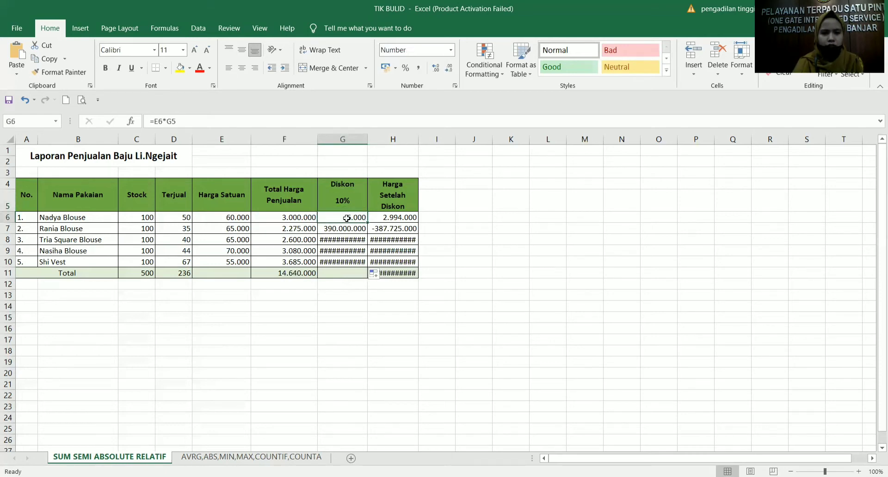
pyautogui.click(350, 229)
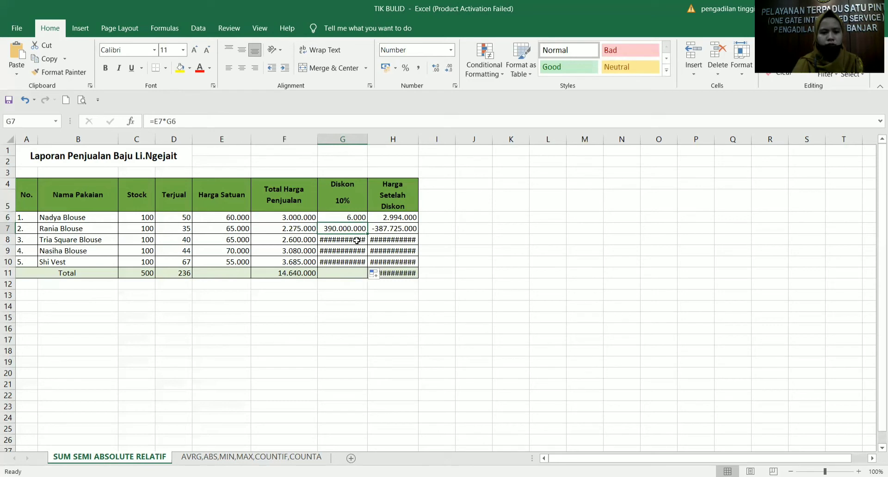
pyautogui.click(358, 240)
pyautogui.click(354, 251)
pyautogui.click(351, 263)
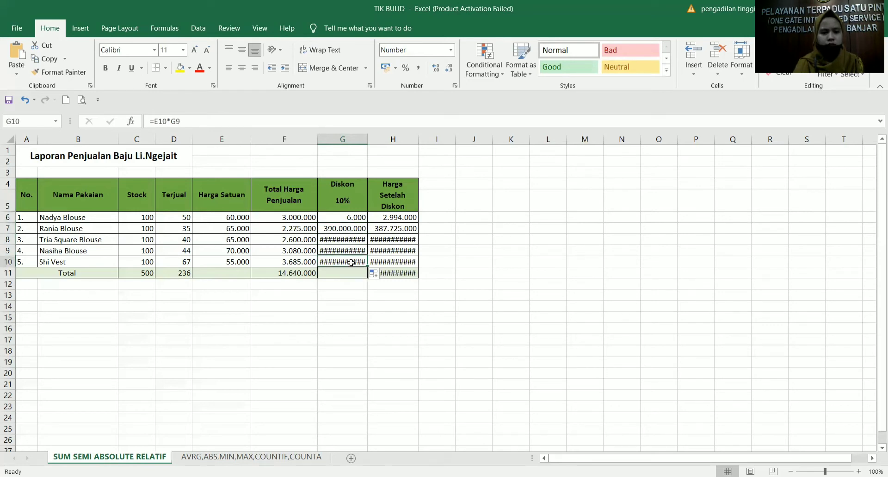
pyautogui.click(358, 220)
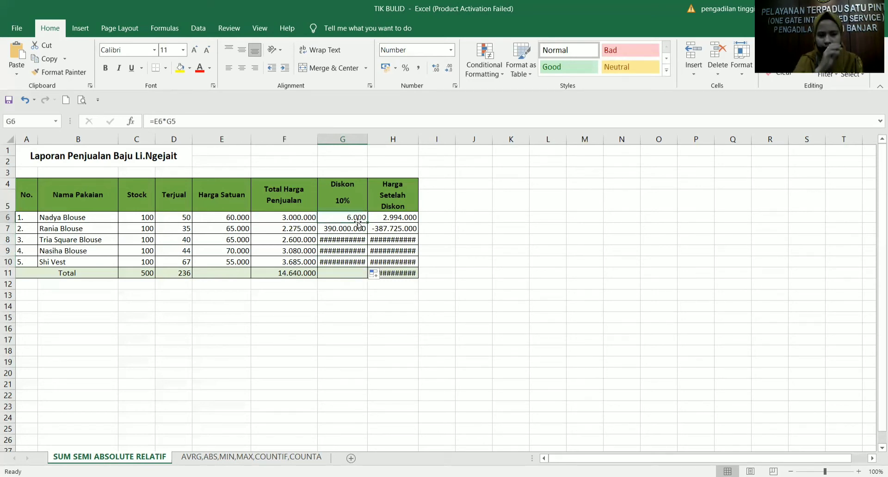
pyautogui.click(345, 231)
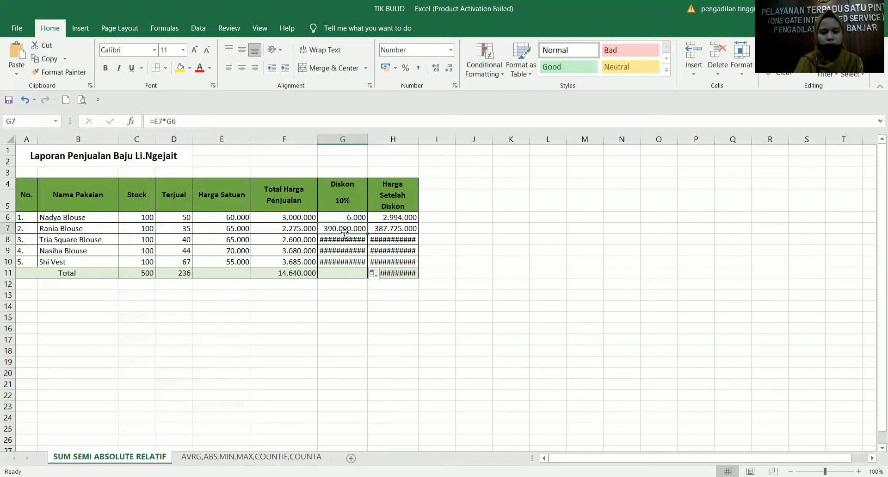
pyautogui.click(347, 241)
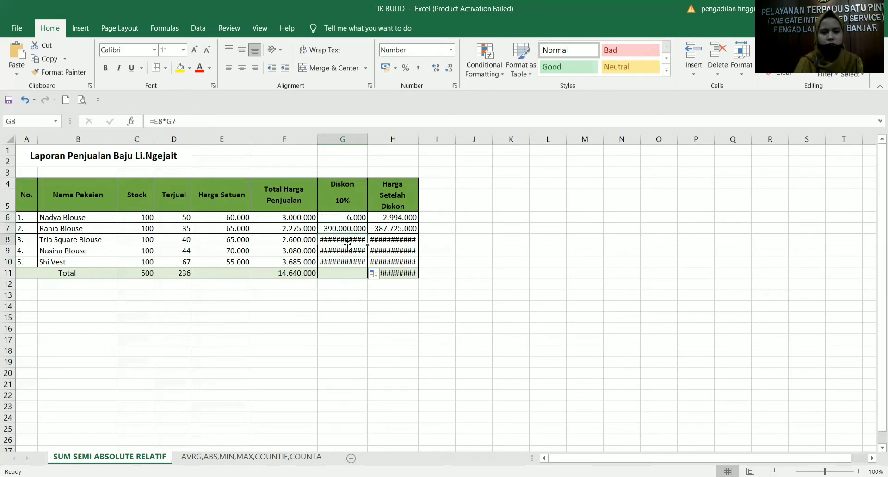
pyautogui.click(350, 218)
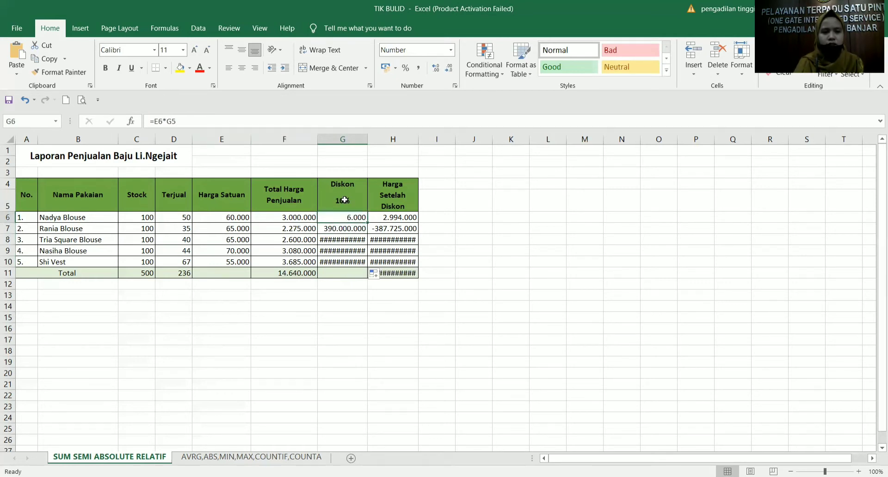
# Clear the copied Diskon formulas from G7:G10, keeping only the Nadya Blouse formula in G6
pyautogui.hotkey('ctrl', 'Down')
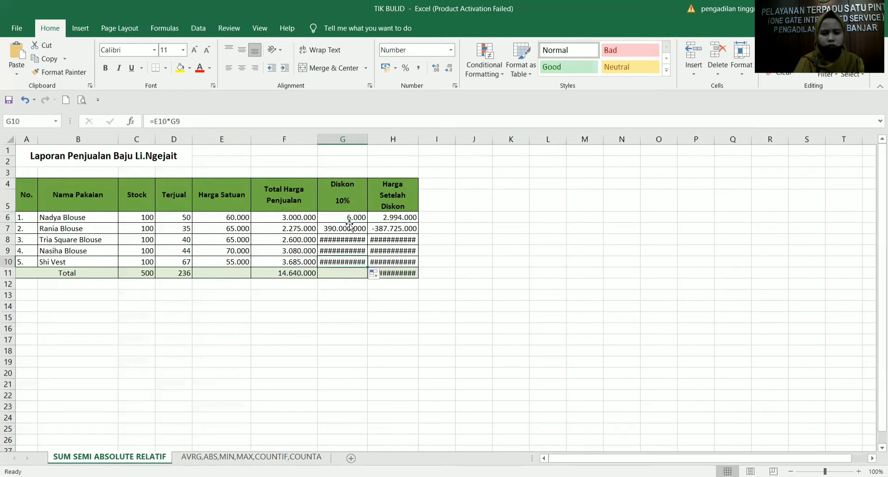
pyautogui.click(349, 227)
pyautogui.moveTo(350, 227); pyautogui.dragTo(349, 261)
pyautogui.press('BackSpace')
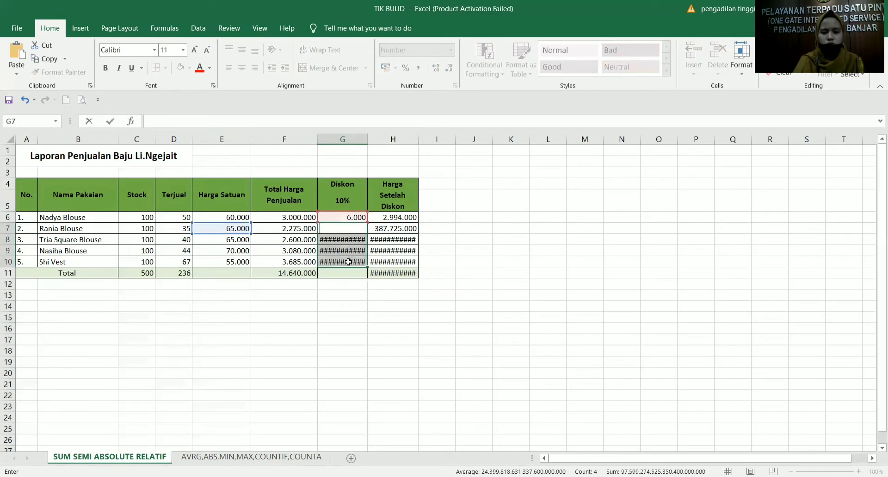
pyautogui.click(347, 310)
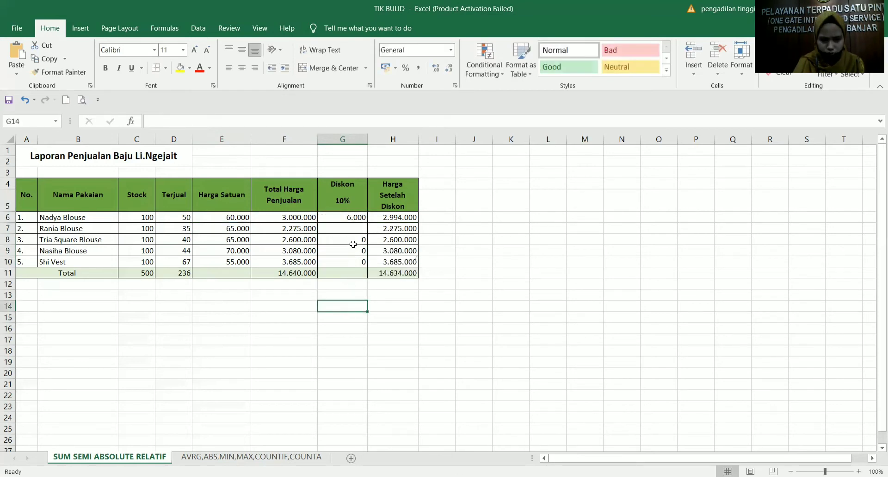
pyautogui.moveTo(354, 239); pyautogui.dragTo(355, 262)
pyautogui.press('Delete')
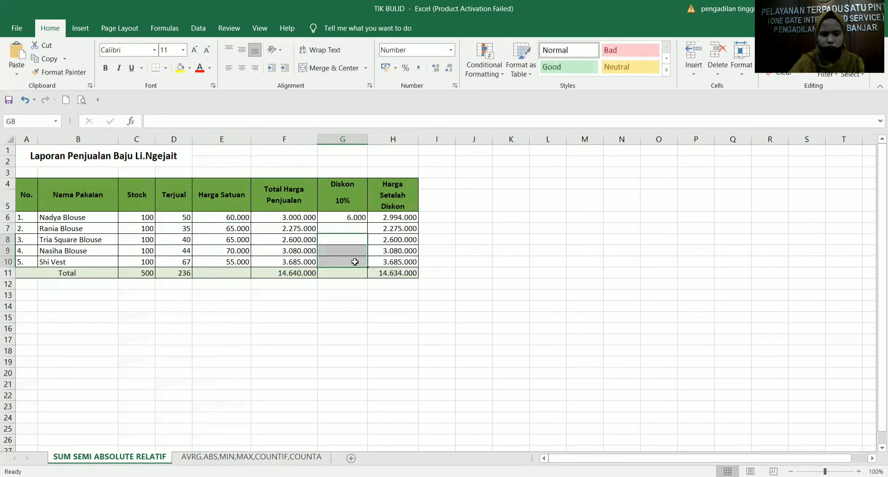
# Change the Diskon formula in G6 to =E6*G$5 so the reference to the discount rate's row is absolute
pyautogui.click(345, 218)
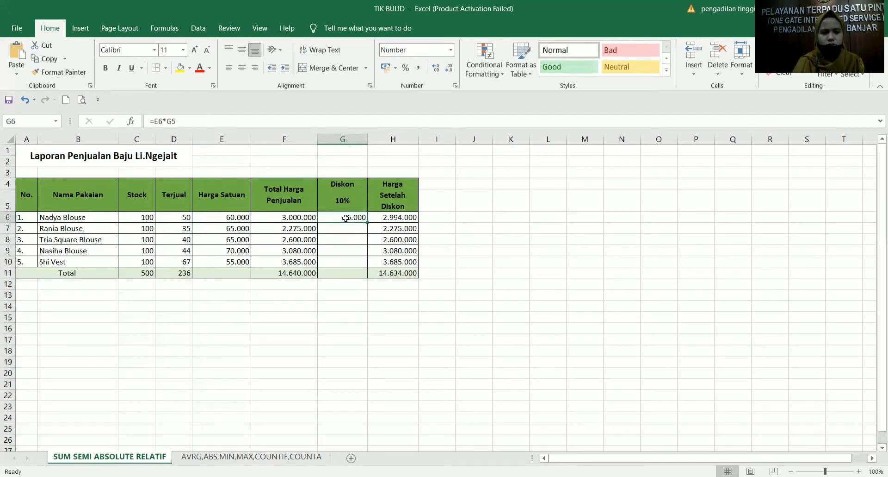
pyautogui.click(170, 120)
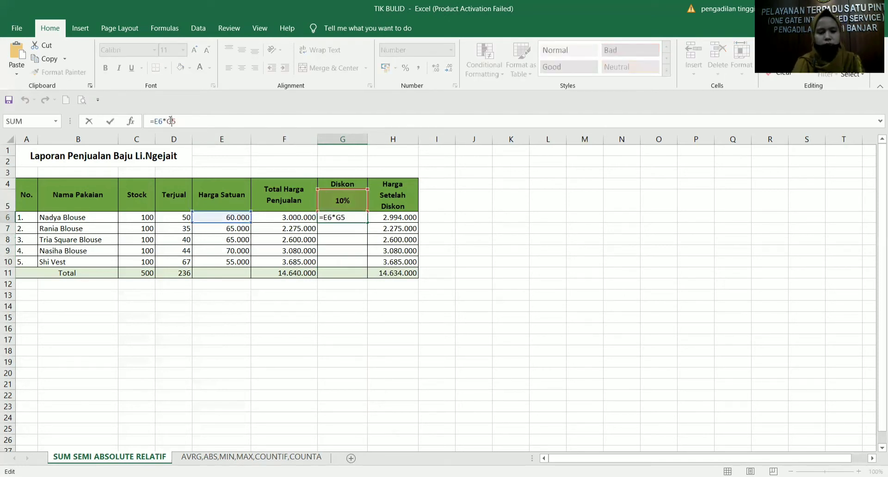
pyautogui.write('$')
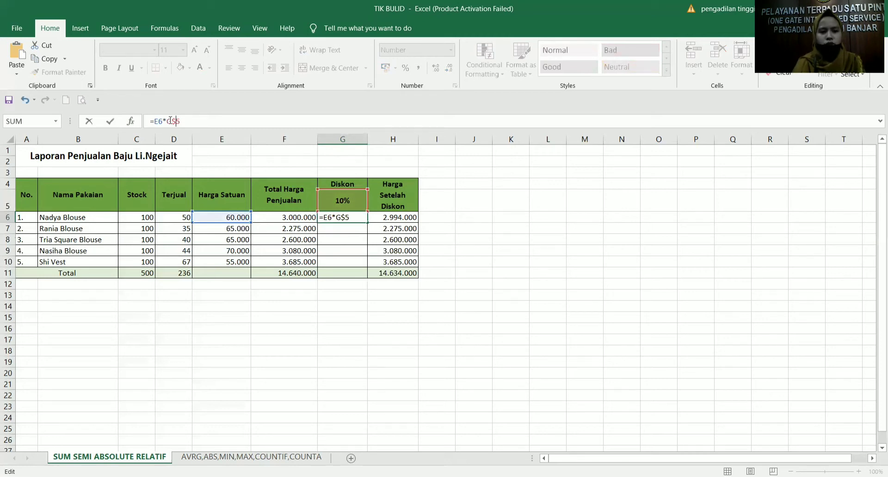
pyautogui.click(354, 331)
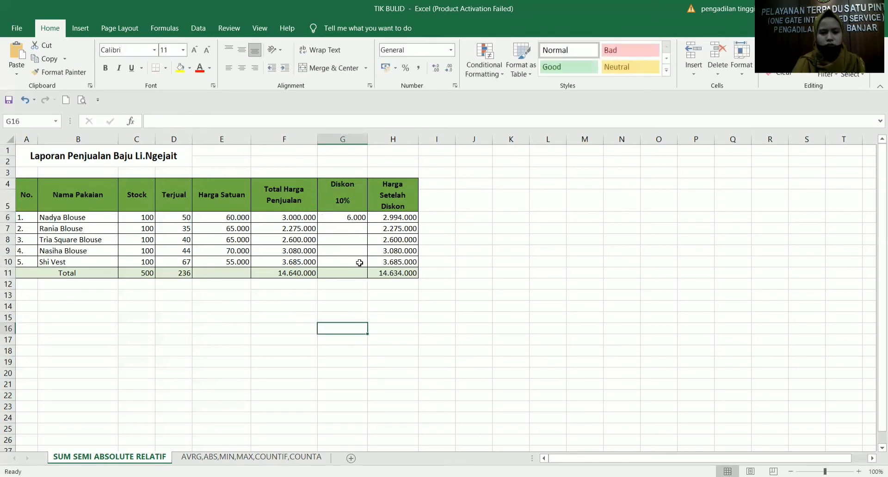
# Fill the G6 Diskon formula down through G10 for the remaining clothing items
pyautogui.click(353, 220)
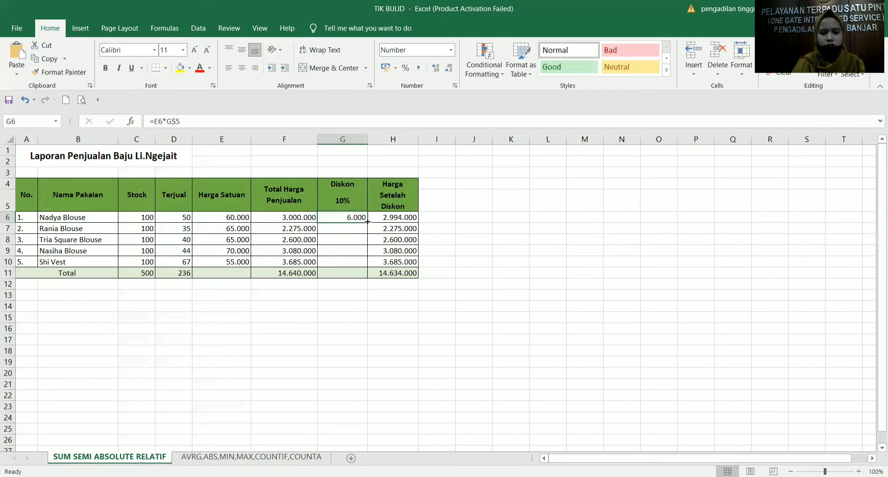
pyautogui.moveTo(368, 223); pyautogui.dragTo(367, 271)
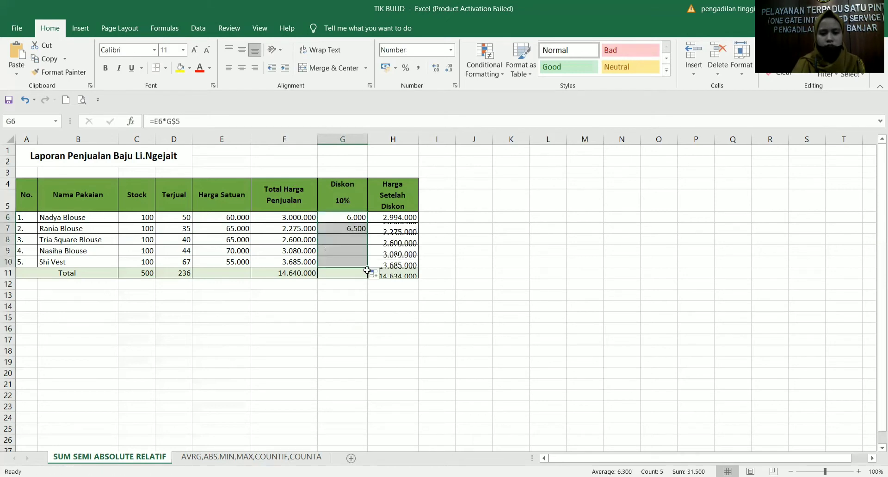
pyautogui.click(355, 315)
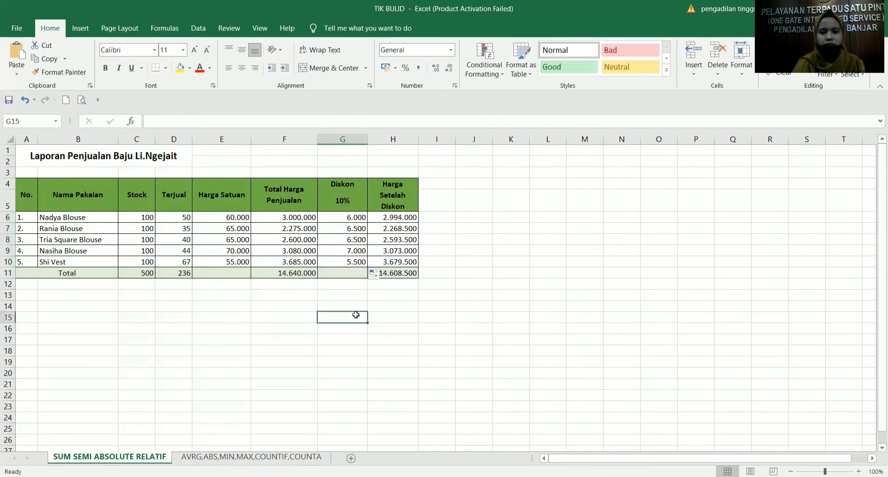
# Examine the Diskon results against the Harga Satuan and Total Harga Penjualan cells, and the subtraction formula in Harga Setelah Diskon
pyautogui.click(360, 231)
pyautogui.click(240, 235)
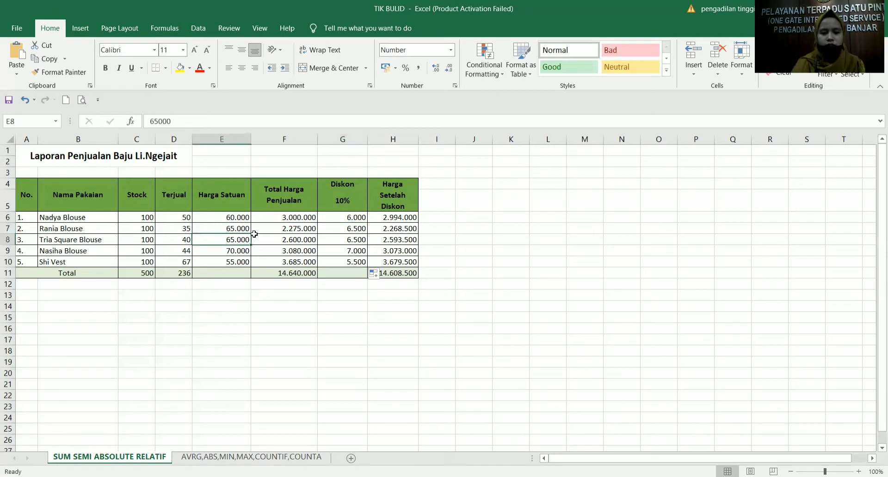
pyautogui.click(364, 240)
pyautogui.moveTo(363, 251); pyautogui.dragTo(400, 231)
pyautogui.click(399, 231)
pyautogui.click(400, 215)
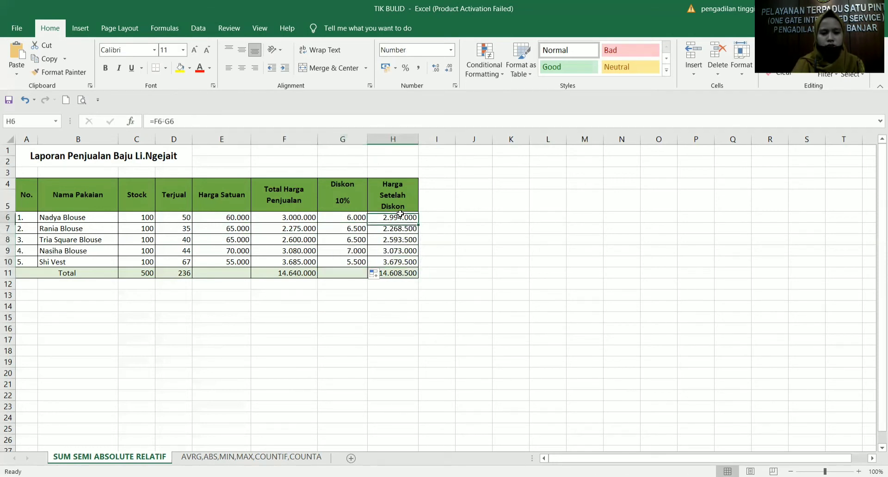
pyautogui.click(329, 415)
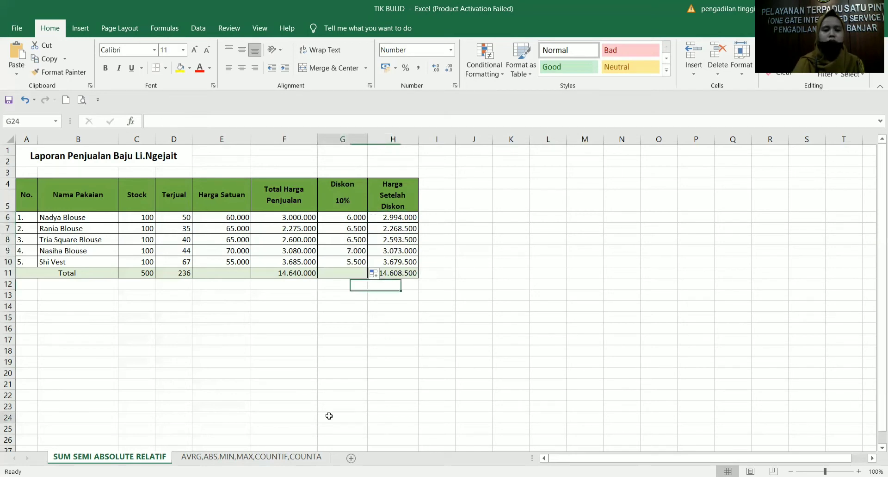
pyautogui.click(237, 213)
pyautogui.click(267, 215)
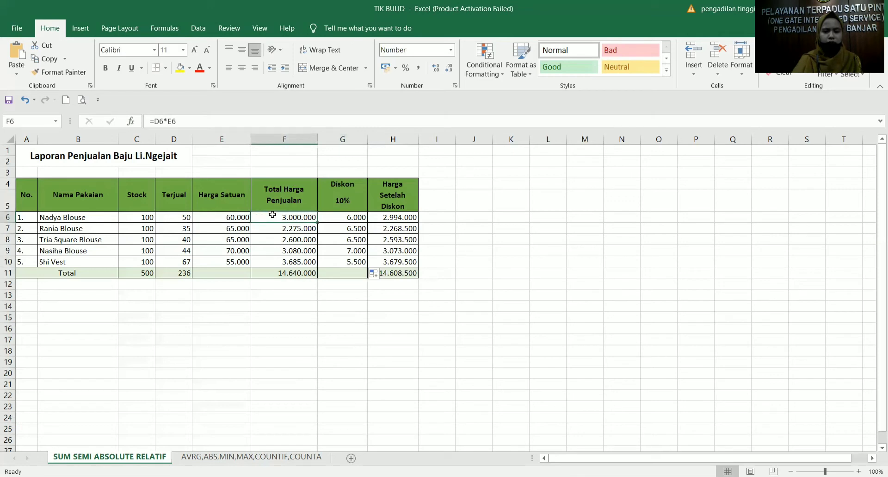
pyautogui.click(421, 217)
pyautogui.click(413, 217)
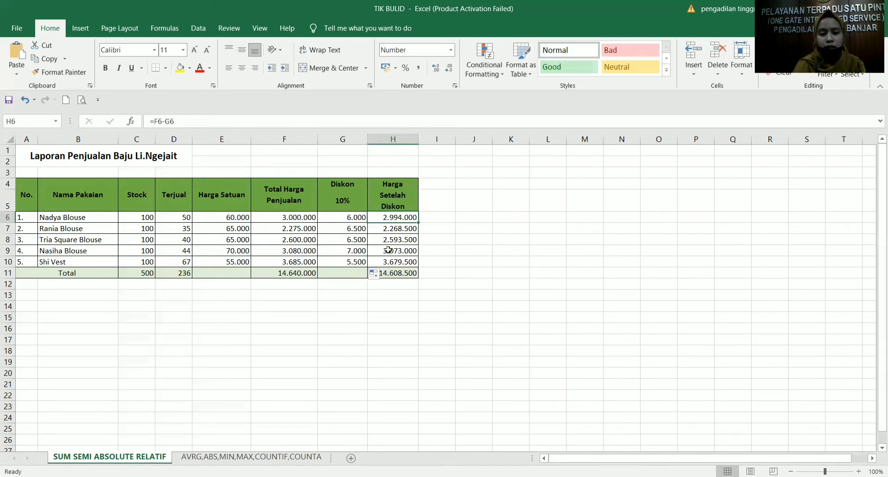
# Open the AVRG,ABS,MIN,MAX,COUNTIF,COUNTA sheet and examine the AVERAGE formulas in the Rata-Rata Niai column
pyautogui.click(248, 458)
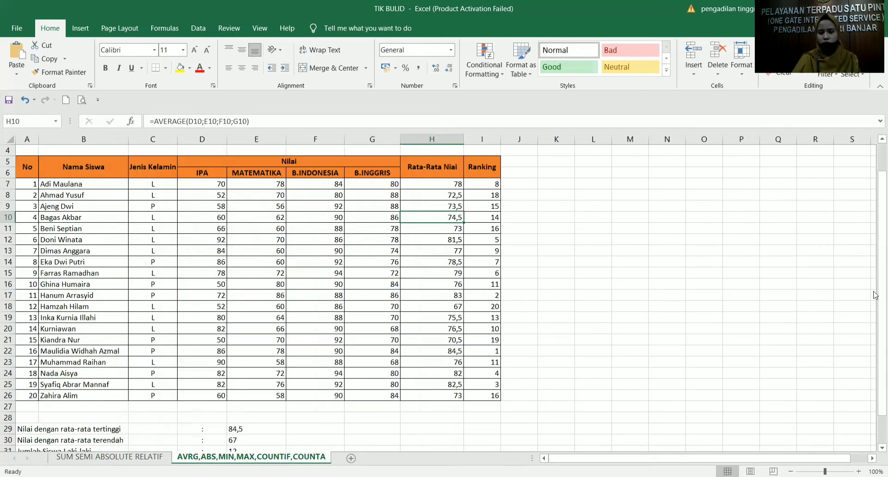
pyautogui.moveTo(876, 293); pyautogui.dragTo(876, 233)
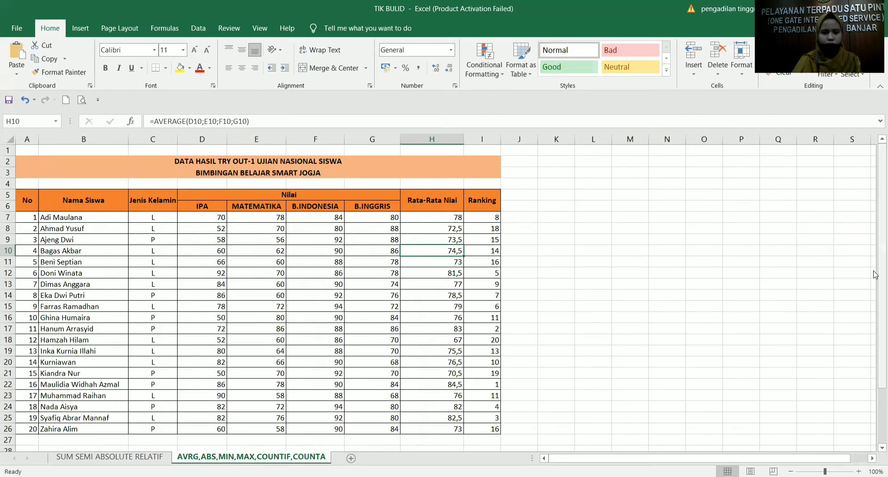
pyautogui.moveTo(876, 274); pyautogui.dragTo(876, 278)
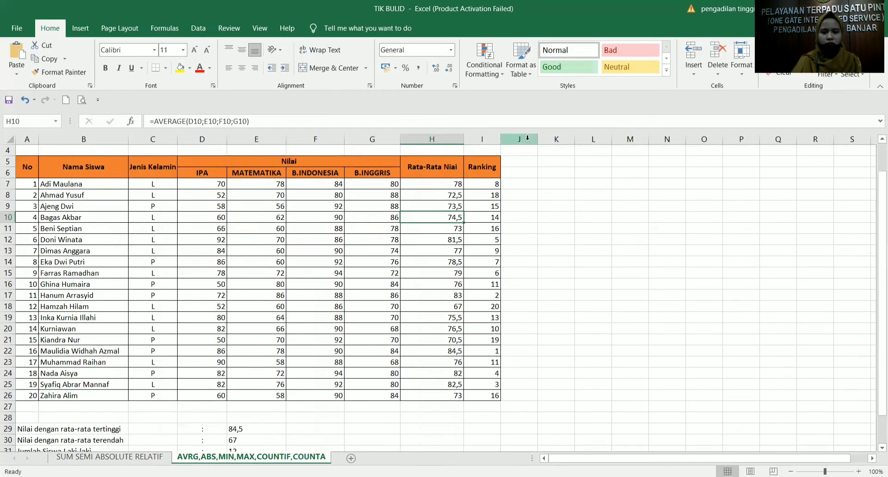
pyautogui.click(444, 183)
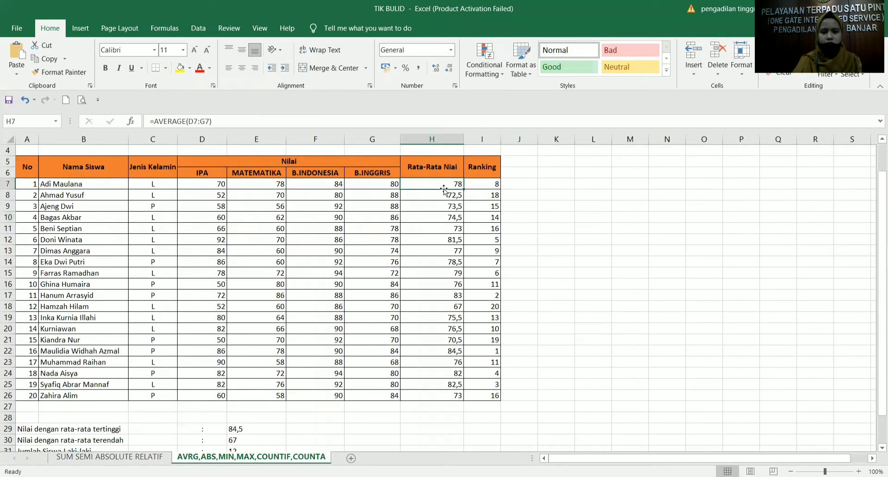
pyautogui.click(444, 195)
pyautogui.click(444, 205)
pyautogui.click(444, 217)
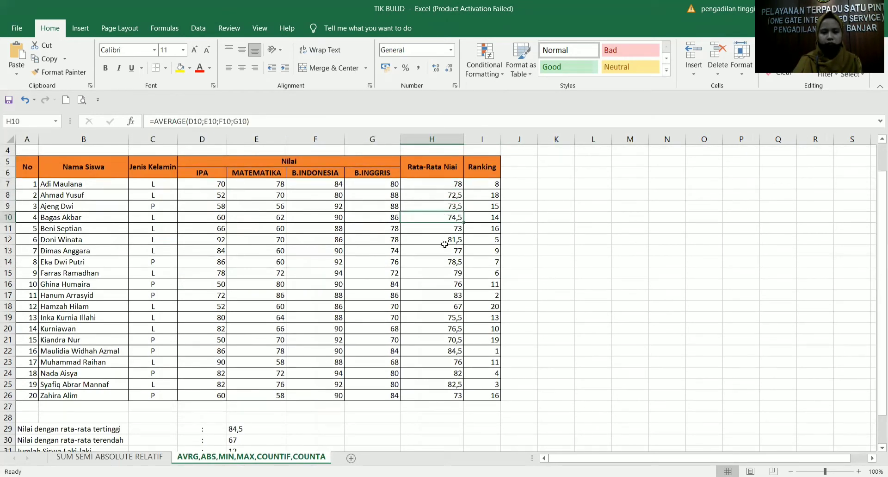
pyautogui.click(445, 240)
pyautogui.click(442, 286)
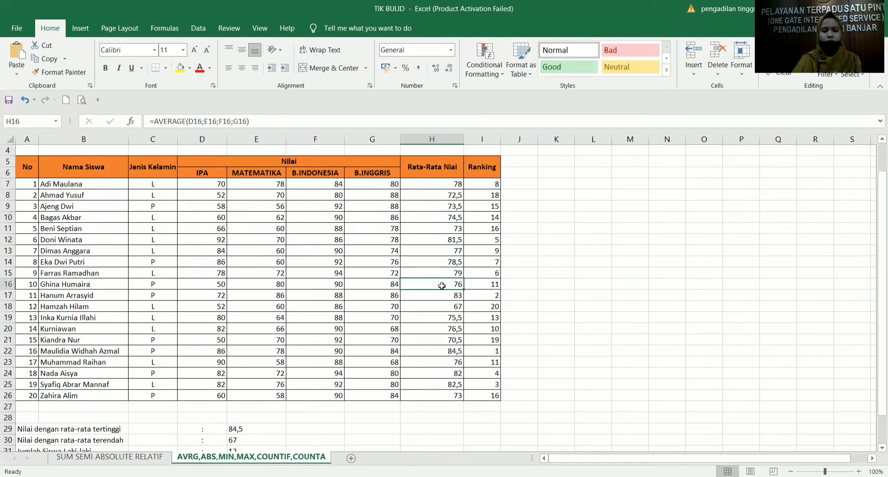
# Clear the Rata-Rata Niai formula of the first student in H7
pyautogui.click(451, 186)
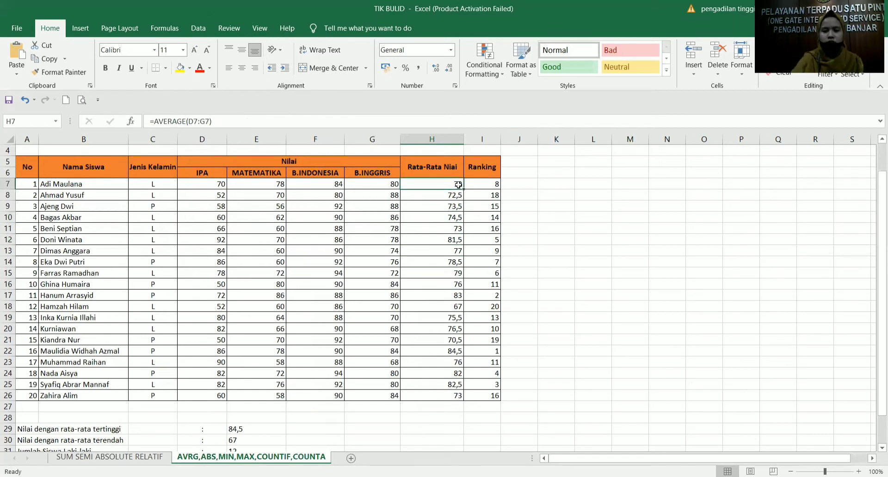
pyautogui.press('BackSpace')
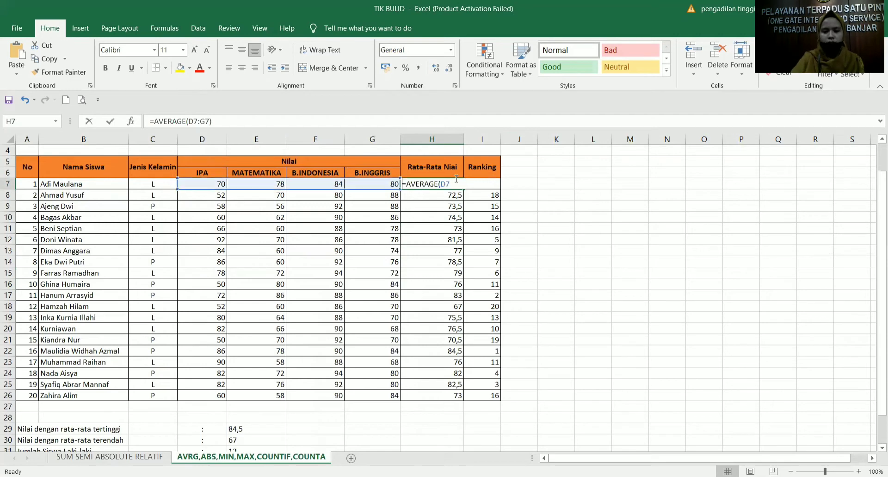
pyautogui.click(536, 330)
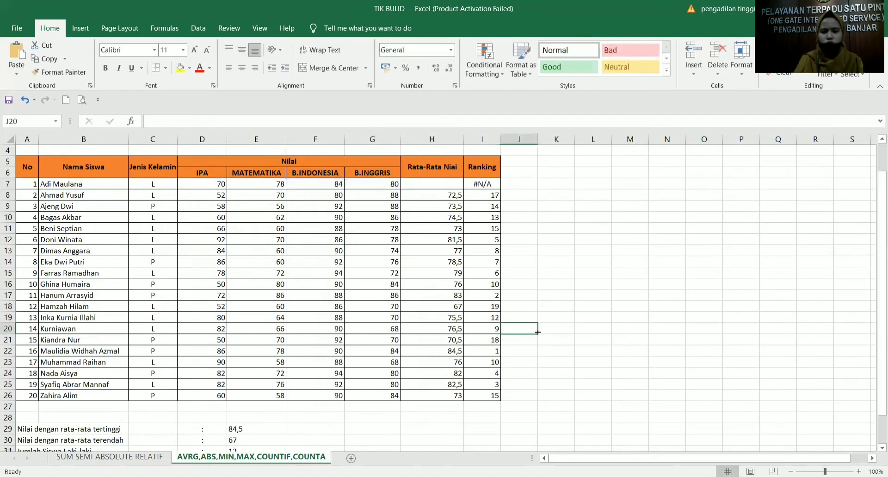
# Enter =average(D7:G7) in H7 to average the first student's IPA, MATEMATIKA, B.INDONESIA and B.INGGRIS scores
pyautogui.click(432, 189)
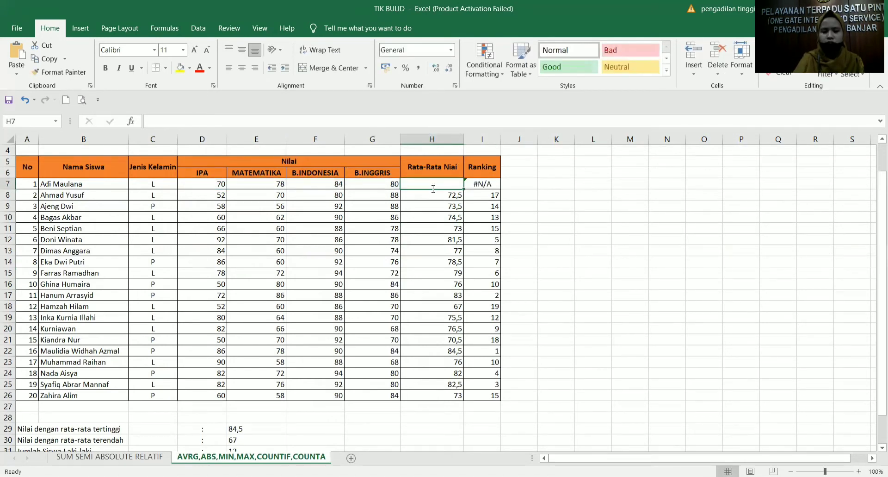
pyautogui.write('=')
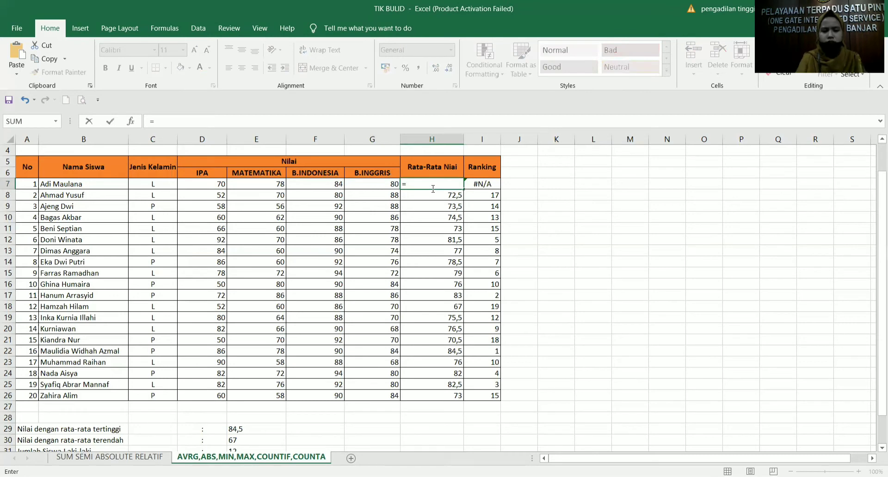
pyautogui.write('average')
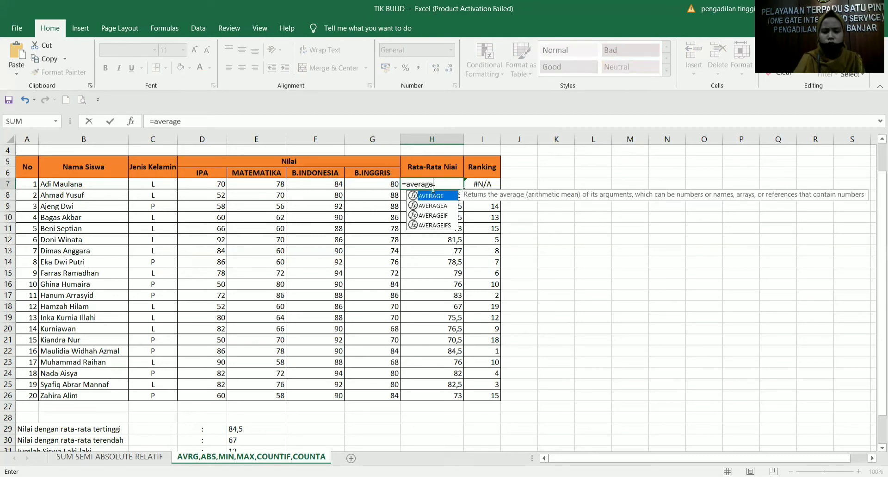
pyautogui.write('(')
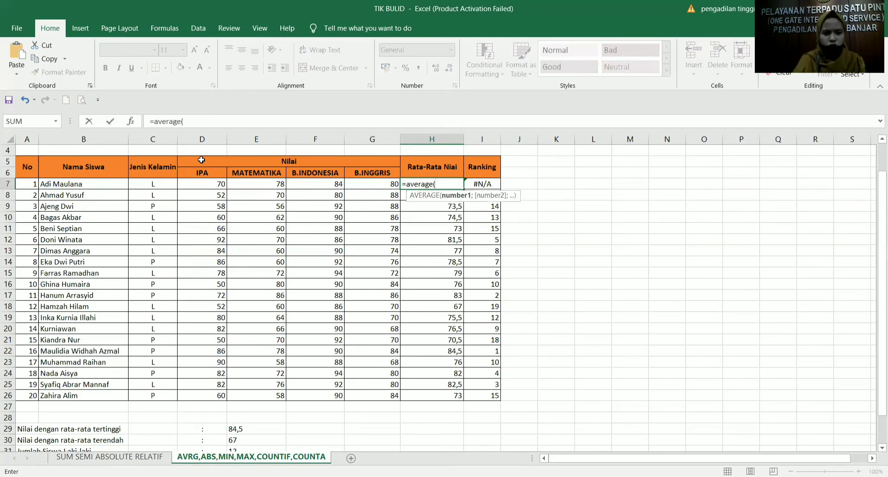
pyautogui.click(214, 187)
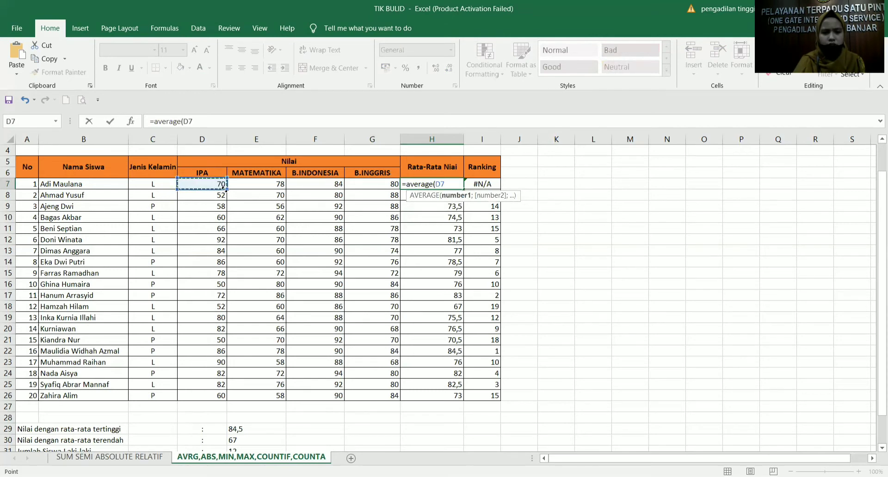
pyautogui.moveTo(224, 188); pyautogui.dragTo(388, 194)
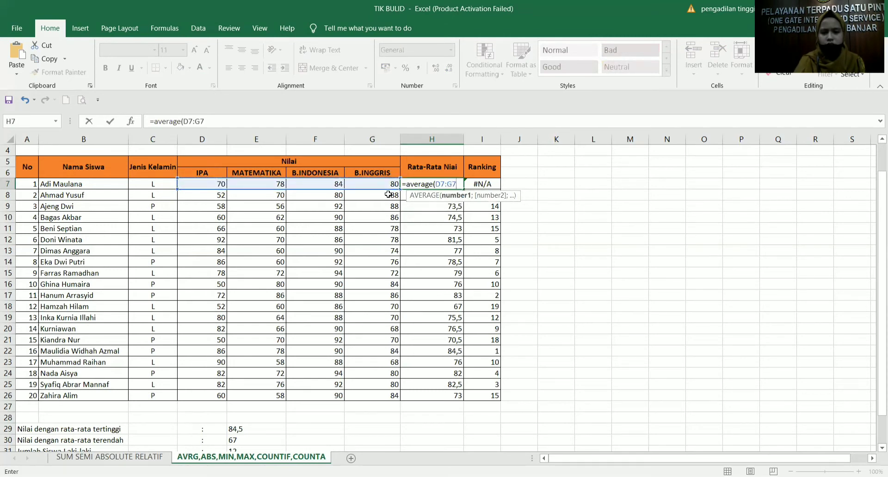
pyautogui.press('Return')
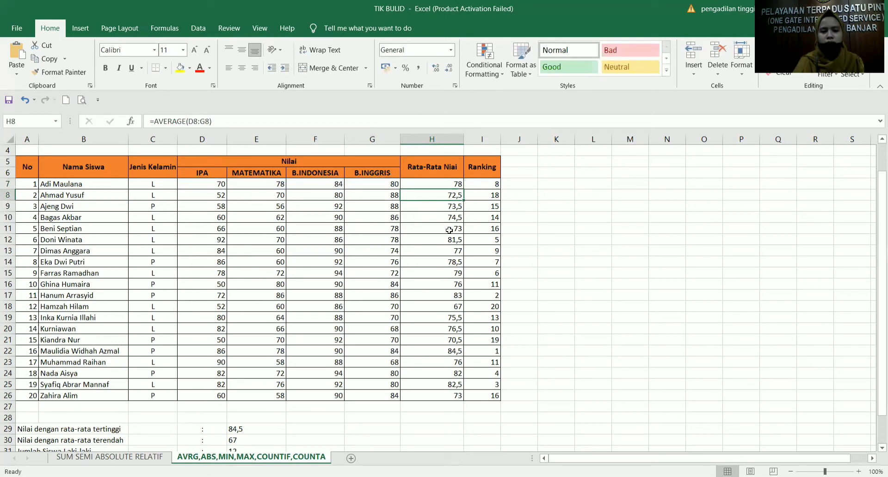
# Clear the fourth student's Rata-Rata Niai formula in H10
pyautogui.click(457, 185)
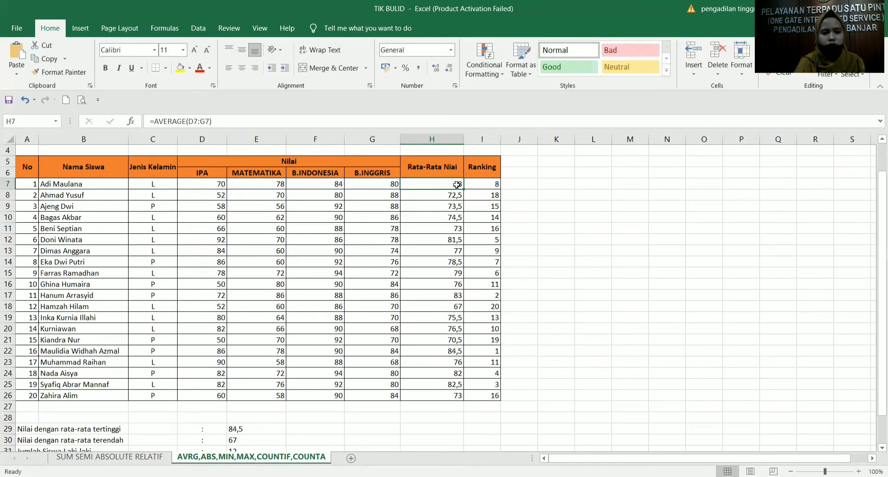
pyautogui.press('Down')
pyautogui.press('Down')
pyautogui.press('Down')
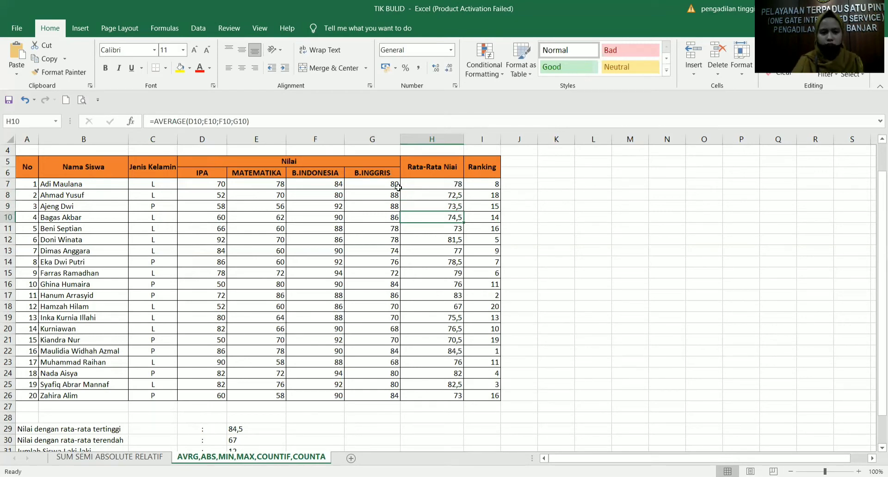
pyautogui.moveTo(255, 121); pyautogui.dragTo(149, 122)
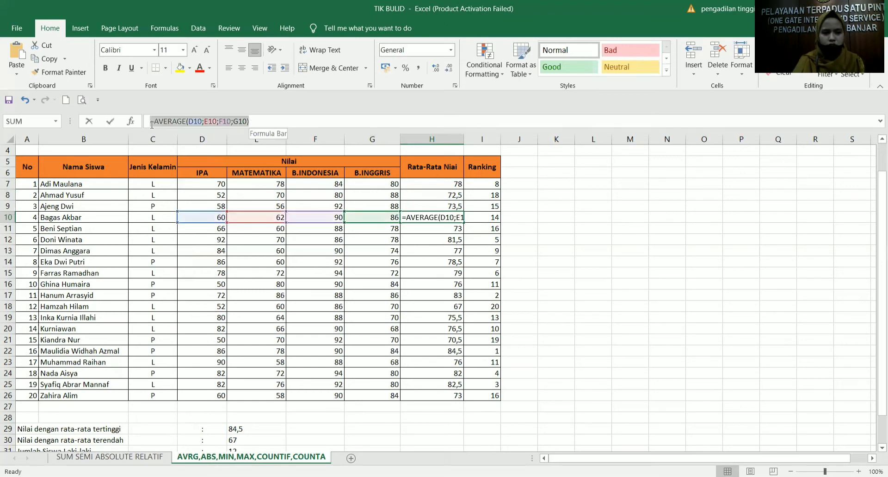
pyautogui.press('BackSpace')
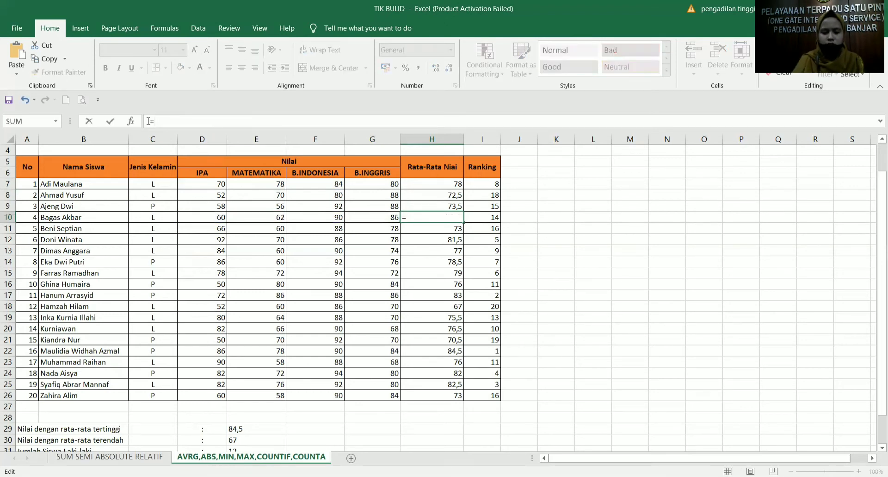
# Enter =average(D10;E10;F10;G10;) in H10, listing the fourth student's four subject scores as separate cells
pyautogui.write('av')
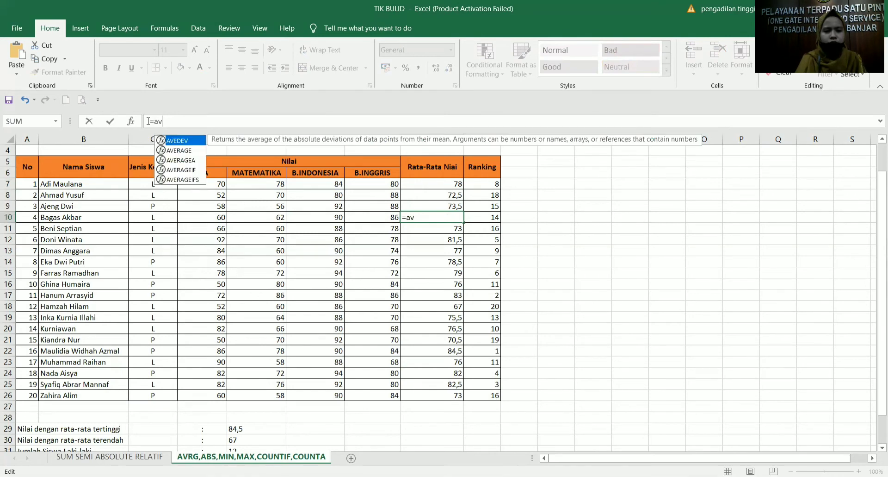
pyautogui.write('erage')
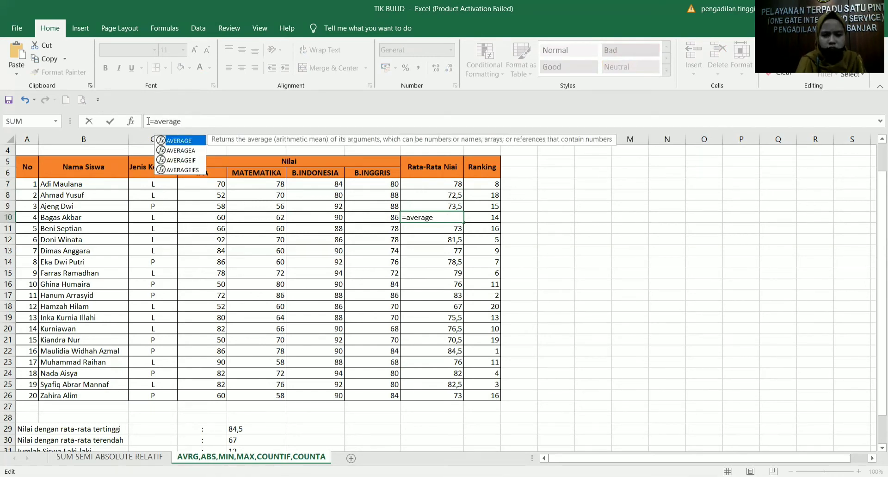
pyautogui.write('(')
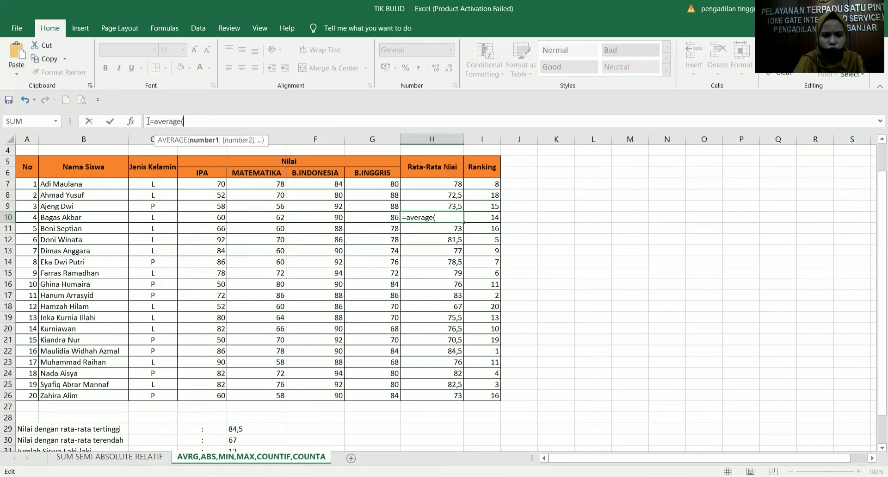
pyautogui.click(220, 215)
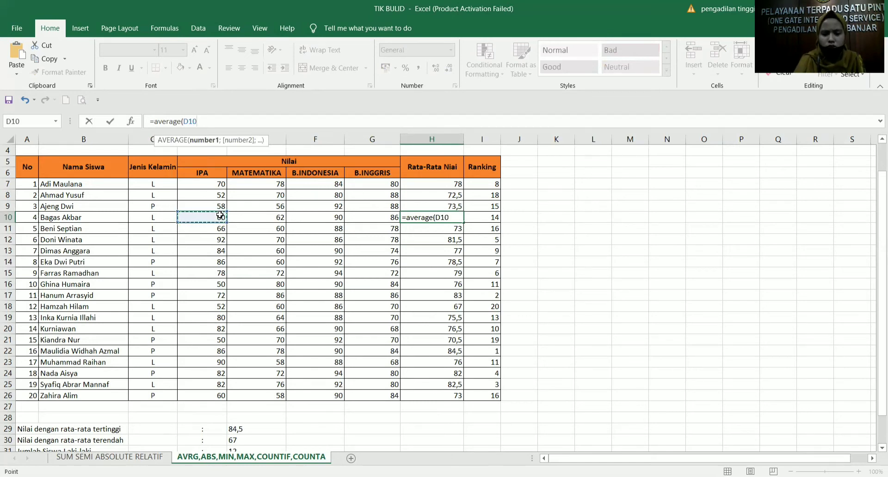
pyautogui.write(';')
pyautogui.click(249, 218)
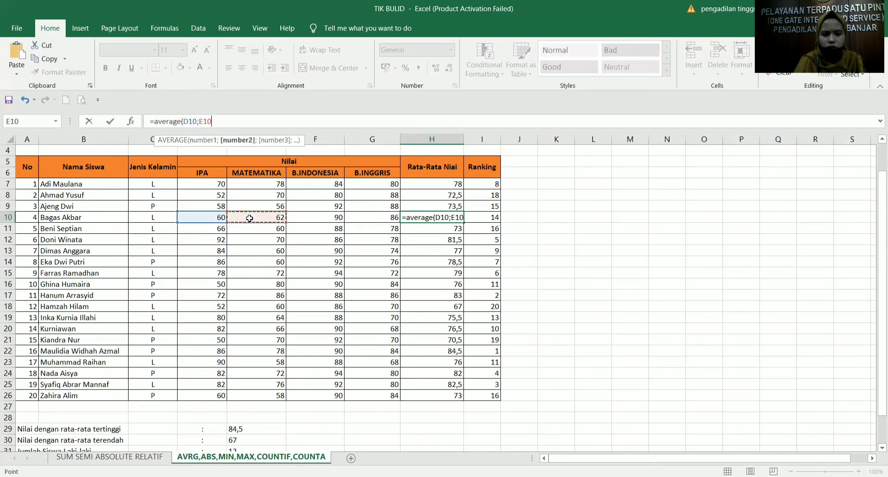
pyautogui.write(';')
pyautogui.click(305, 220)
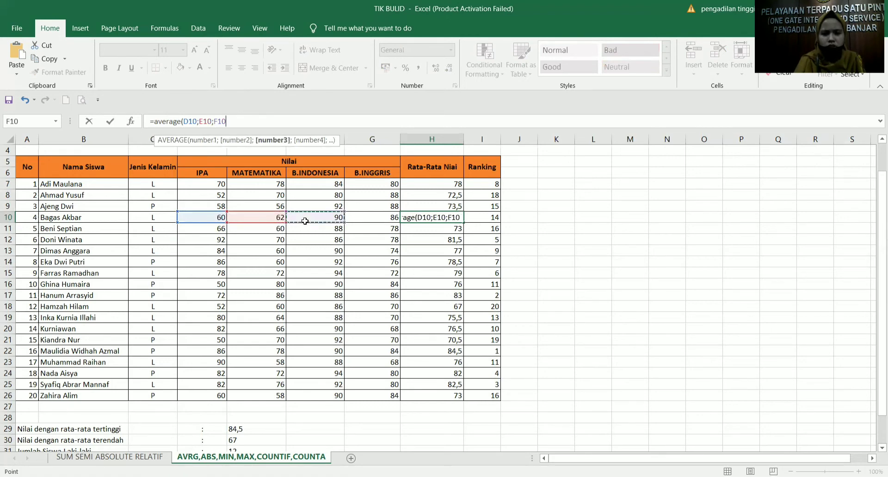
pyautogui.write(';')
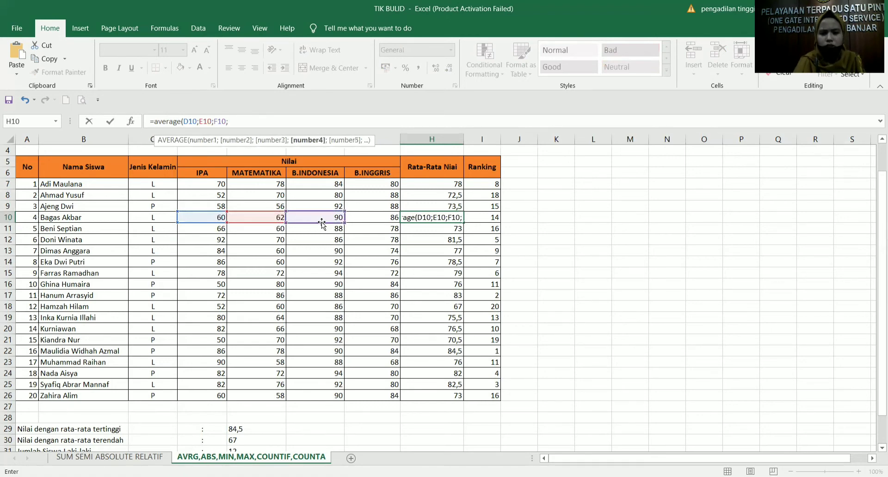
pyautogui.click(360, 216)
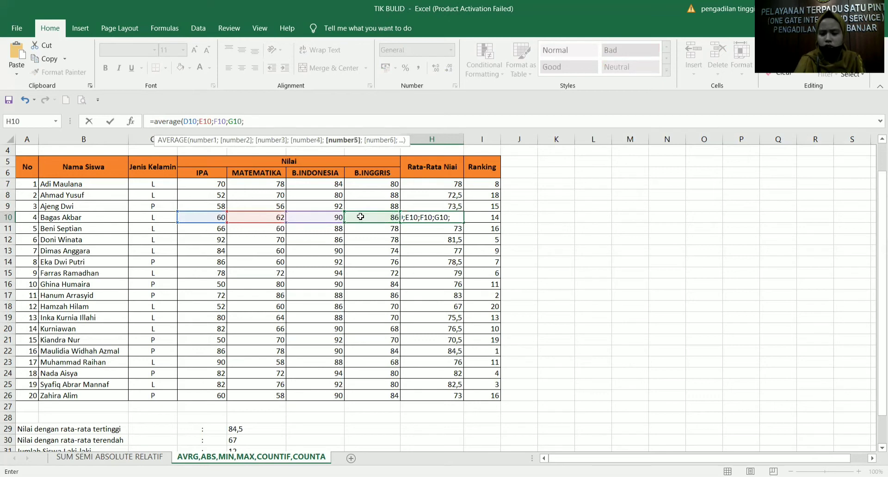
pyautogui.press('Return')
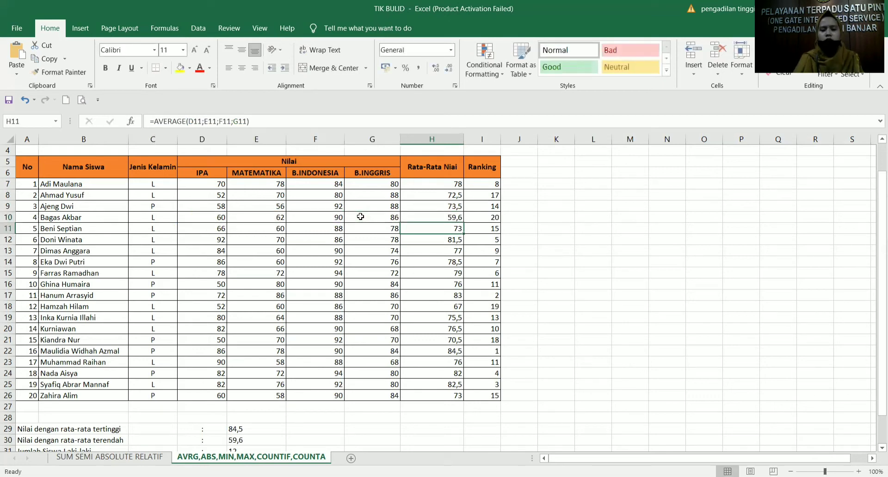
# Remove the extra semicolon after G10 in the H10 formula so it reads =AVERAGE(D10;E10;F10;G10)
pyautogui.click(449, 217)
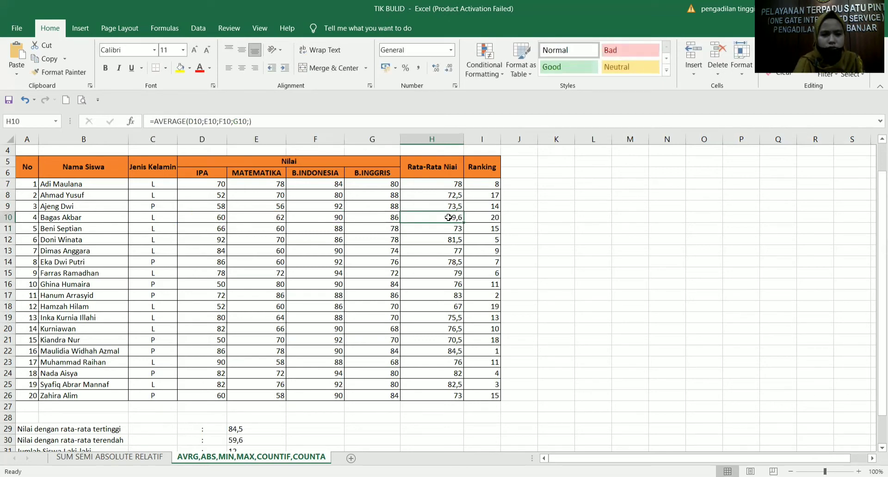
pyautogui.click(249, 121)
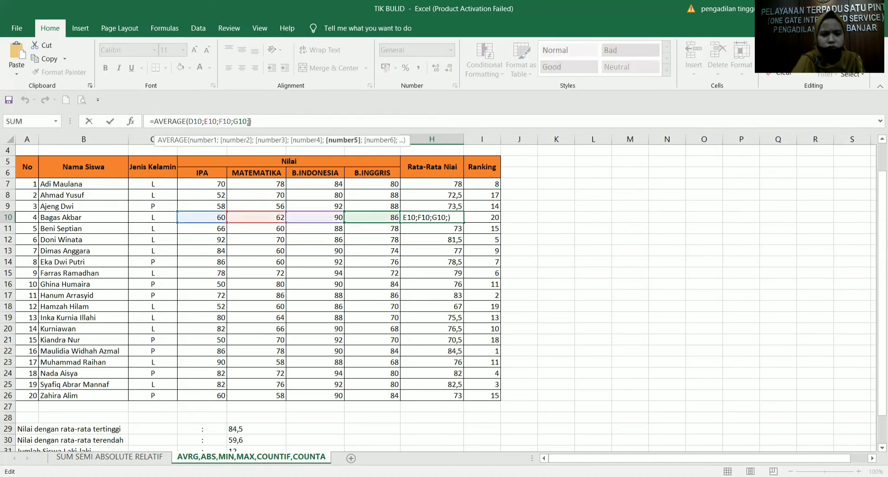
pyautogui.press('BackSpace')
pyautogui.press('Return')
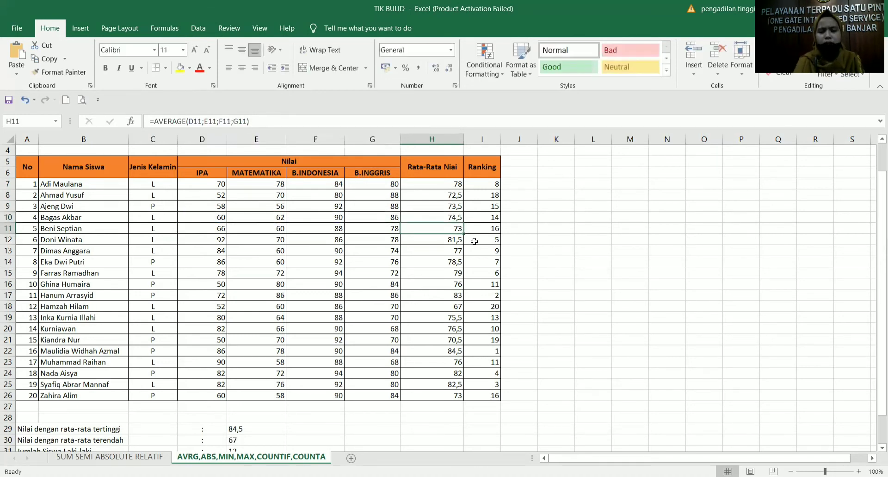
# Compare the AVERAGE formula with separate cells in H10 against the range-based formula in H9
pyautogui.click(458, 219)
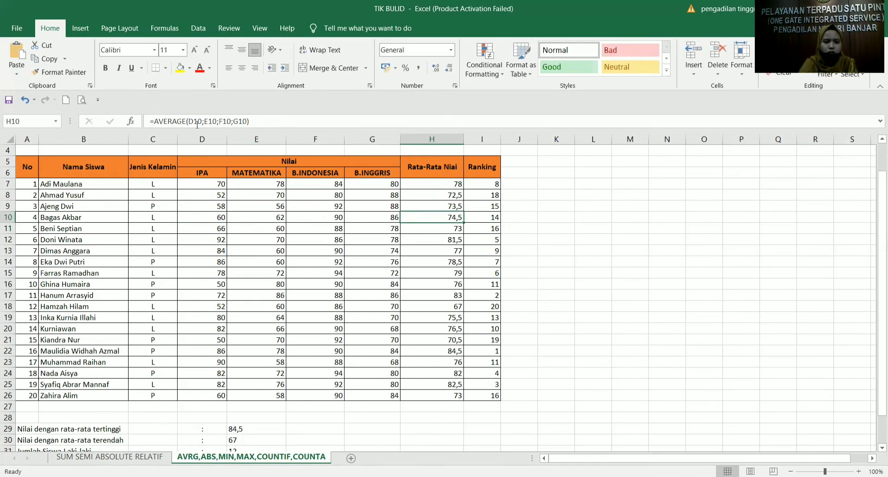
pyautogui.click(460, 206)
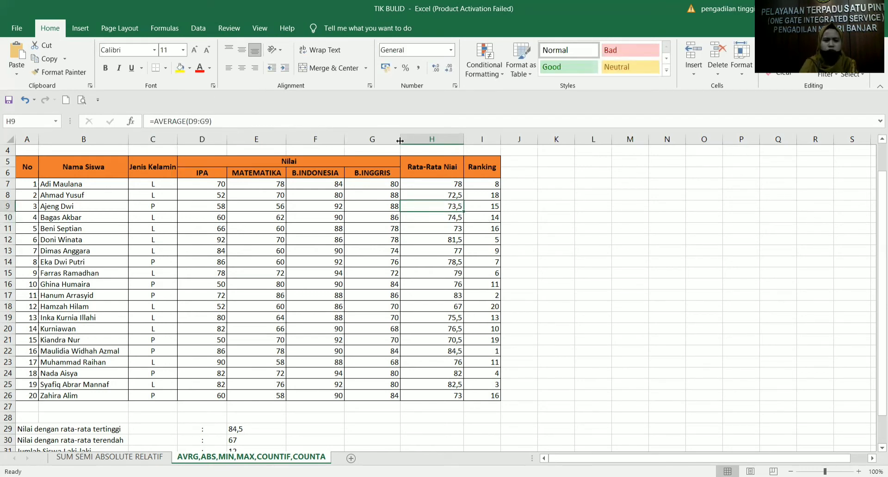
pyautogui.click(447, 217)
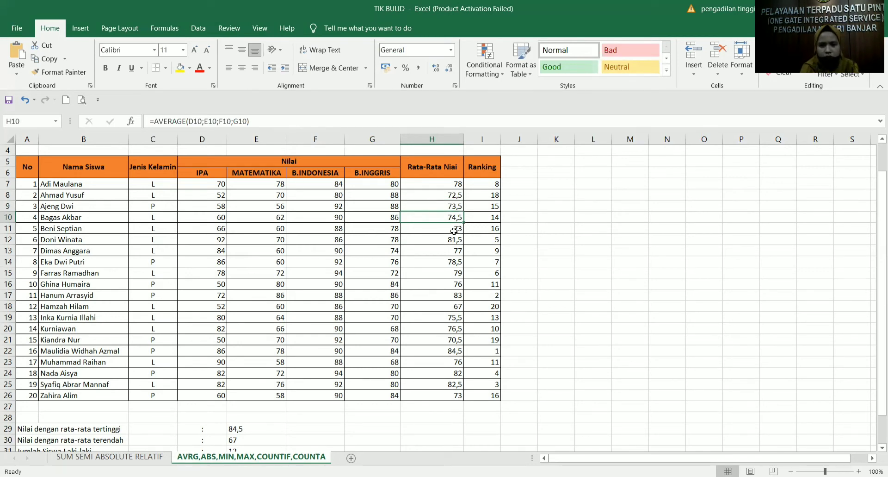
# Clear the Rata-Rata Niai formulas in H8:H26, keeping only the first student's average
pyautogui.moveTo(454, 230); pyautogui.dragTo(450, 388)
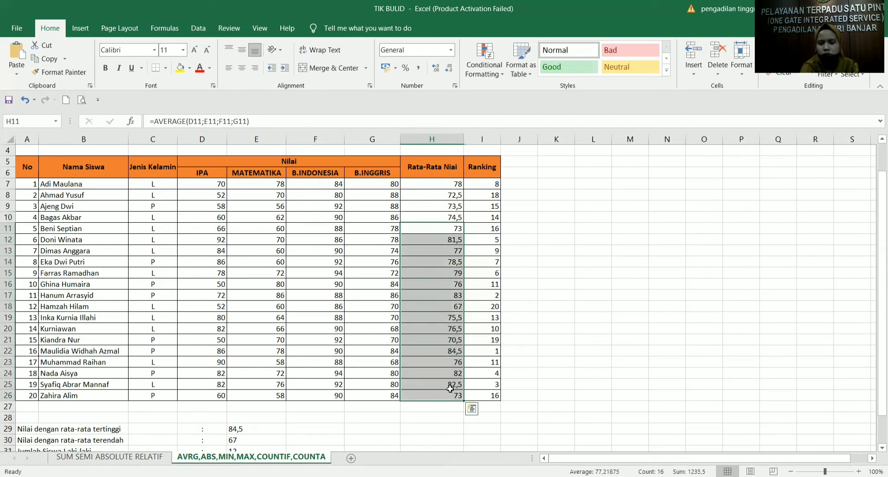
pyautogui.press('BackSpace')
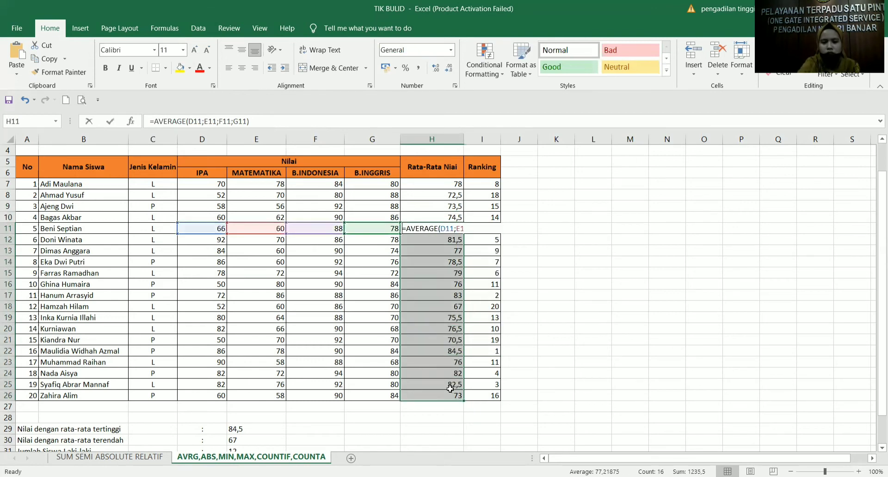
pyautogui.press('Return')
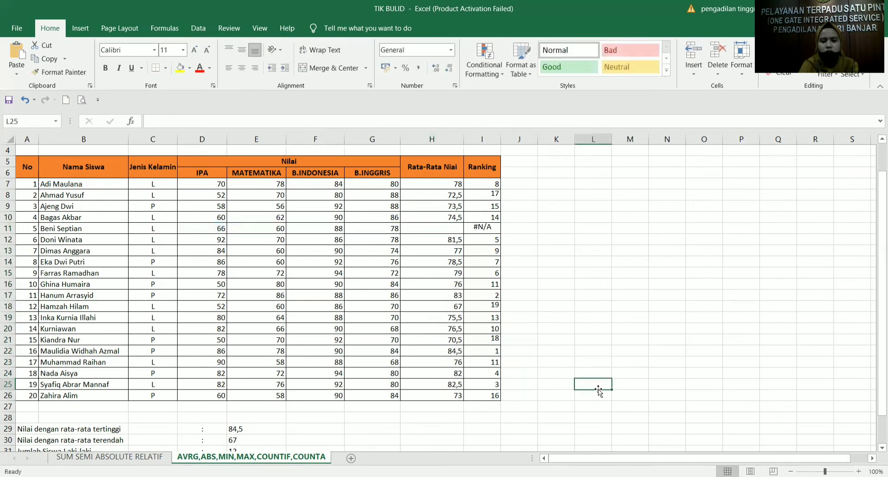
pyautogui.moveTo(447, 239); pyautogui.dragTo(431, 394)
pyautogui.press('Delete')
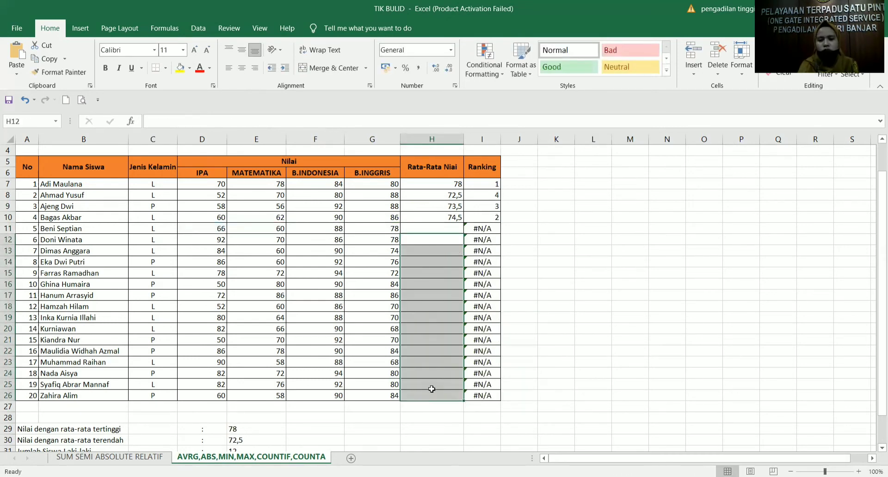
pyautogui.moveTo(447, 195); pyautogui.dragTo(448, 216)
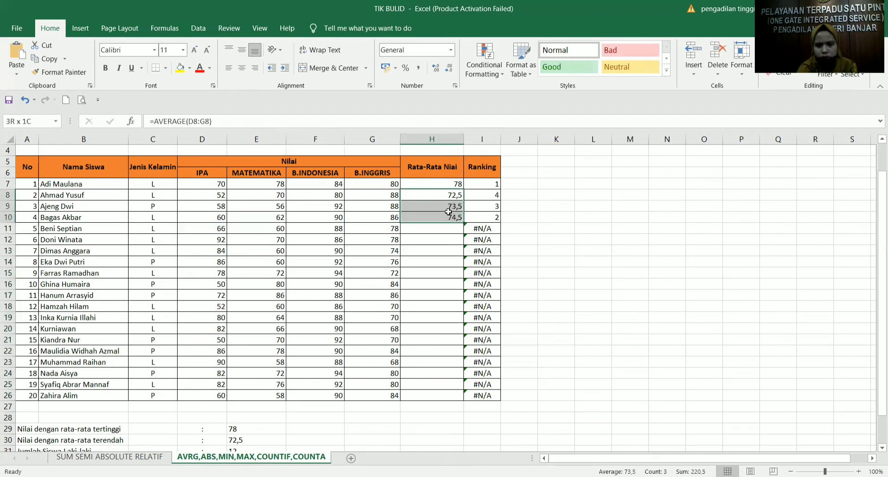
pyautogui.press('Delete')
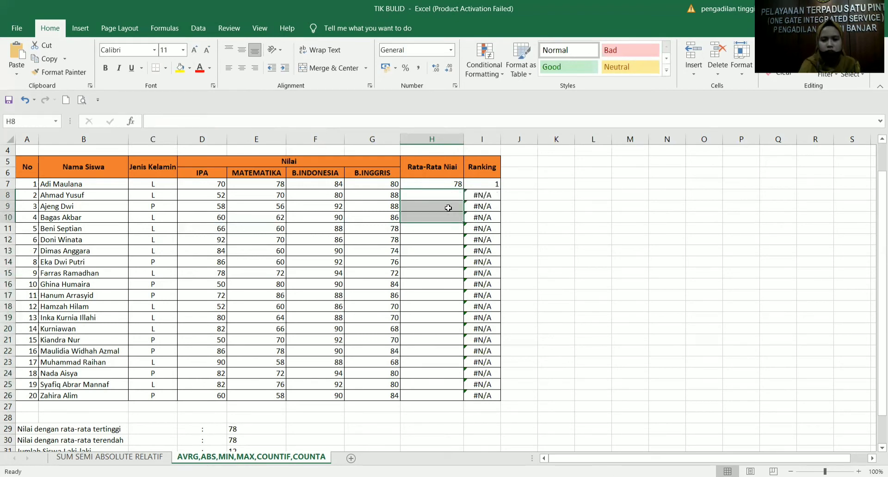
# Fill the H7 AVERAGE formula down to H26 for all remaining students
pyautogui.click(456, 185)
pyautogui.moveTo(465, 190); pyautogui.dragTo(454, 402)
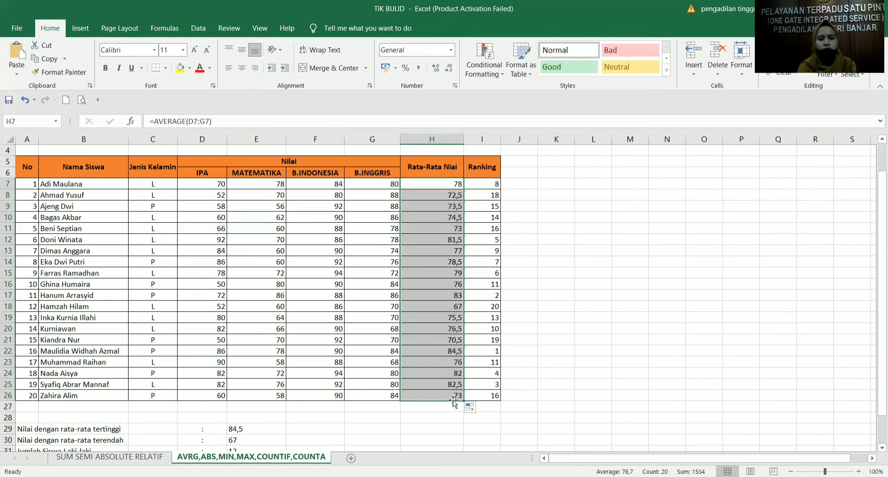
pyautogui.click(661, 309)
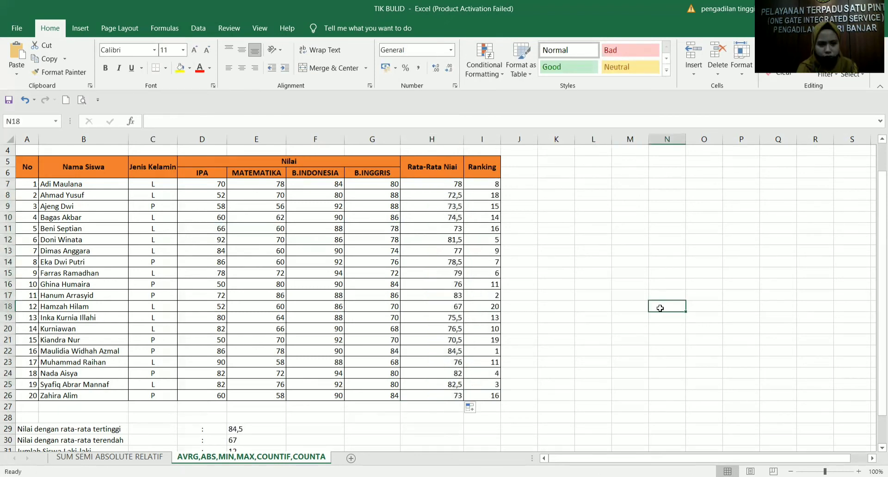
# Clear the first student's Ranking formula in I7
pyautogui.click(494, 184)
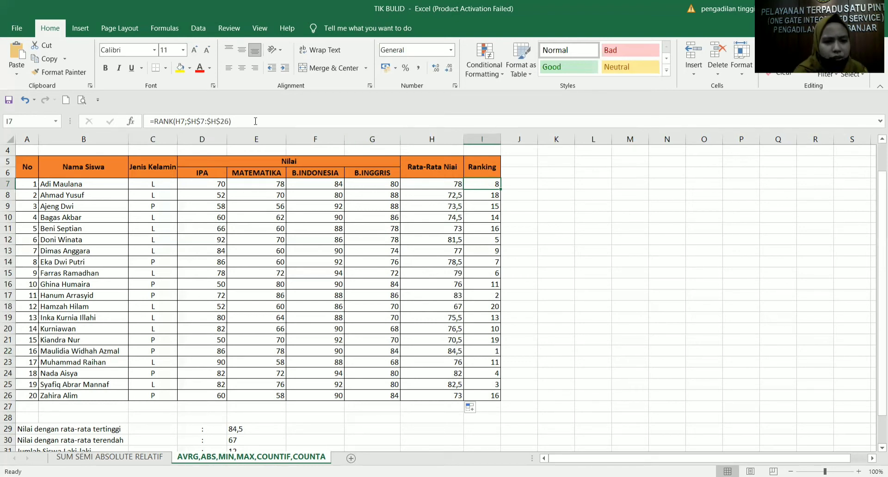
pyautogui.moveTo(255, 120); pyautogui.dragTo(150, 121)
pyautogui.press('BackSpace')
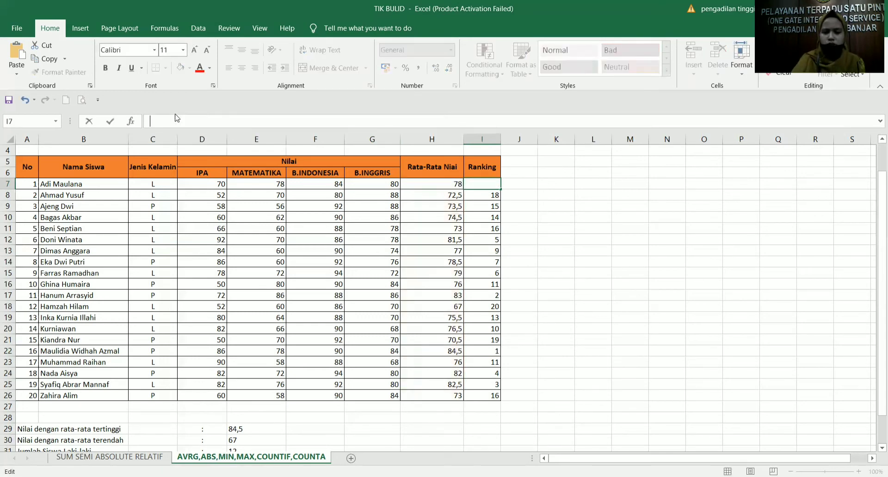
# Try to rank the first student in I7 with =RANK(H7:H26;H7)
pyautogui.write('=')
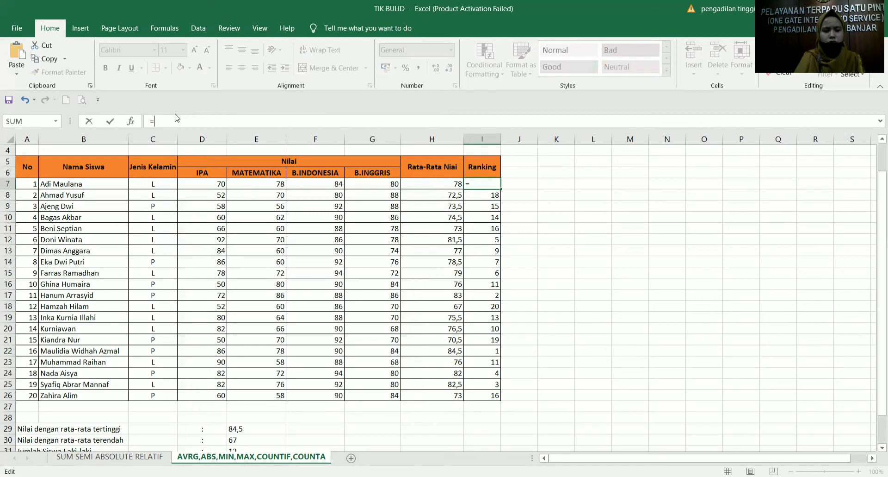
pyautogui.write('rank')
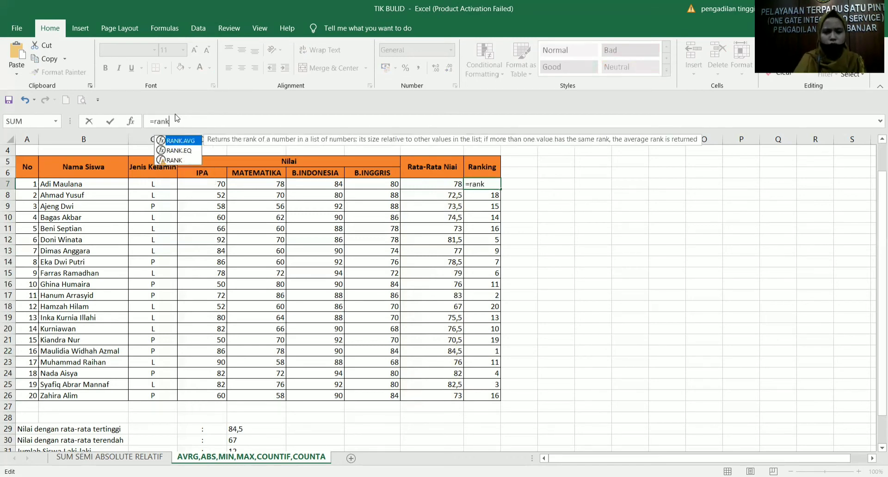
pyautogui.write('(')
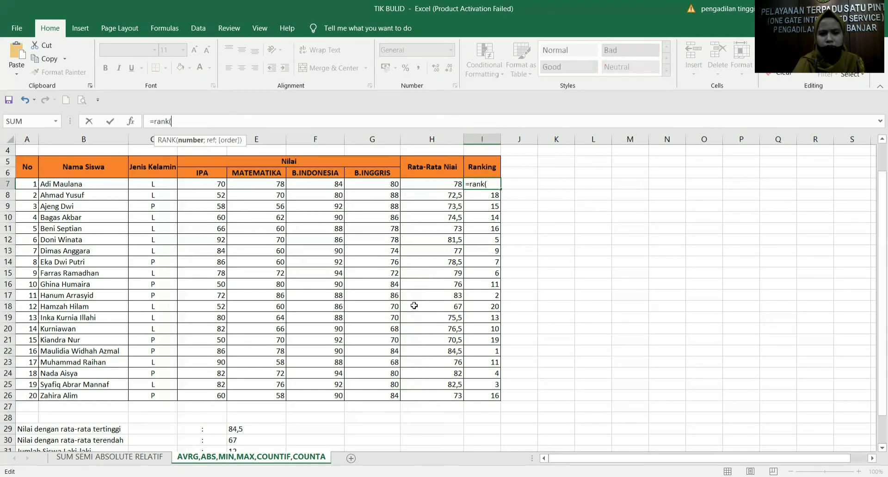
pyautogui.click(435, 183)
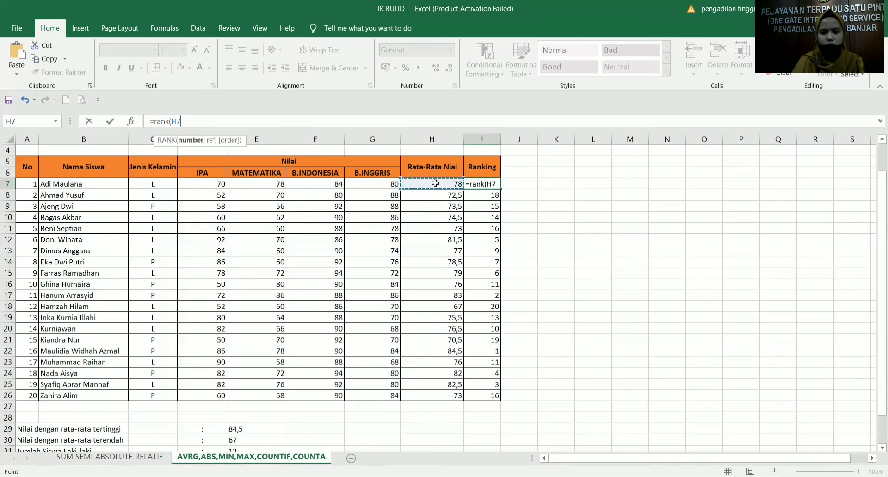
pyautogui.write(';')
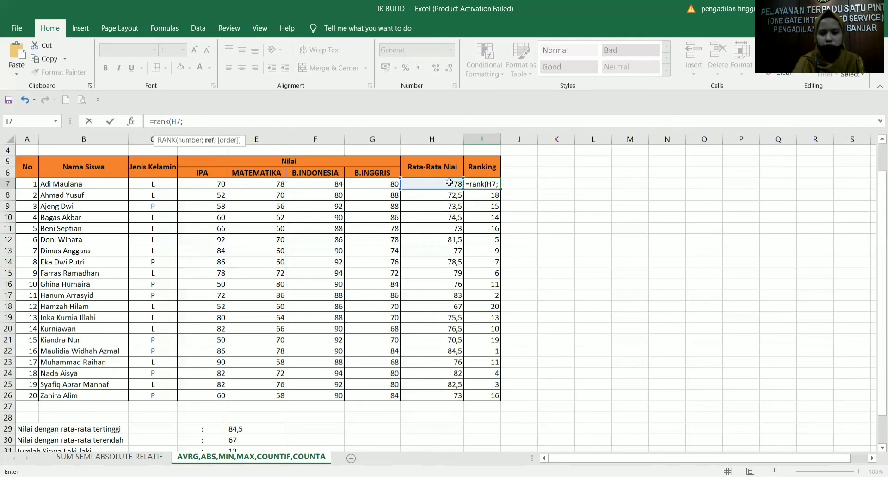
pyautogui.click(449, 182)
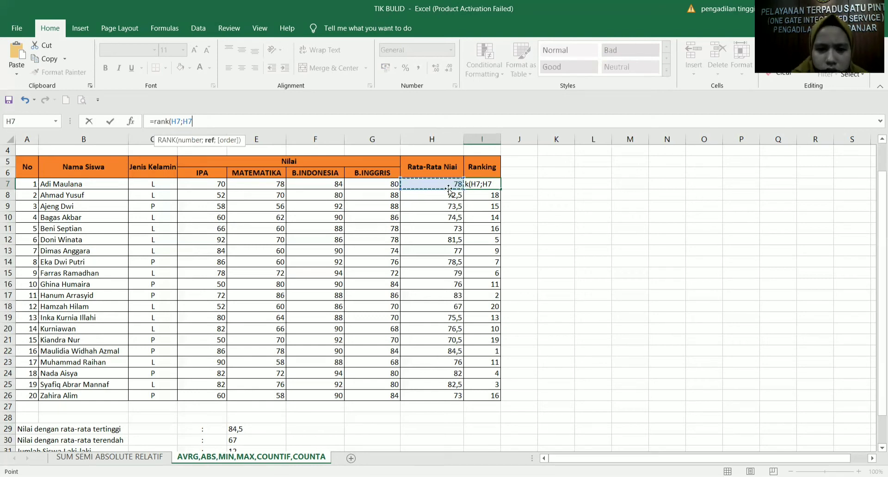
pyautogui.moveTo(449, 189); pyautogui.dragTo(402, 398)
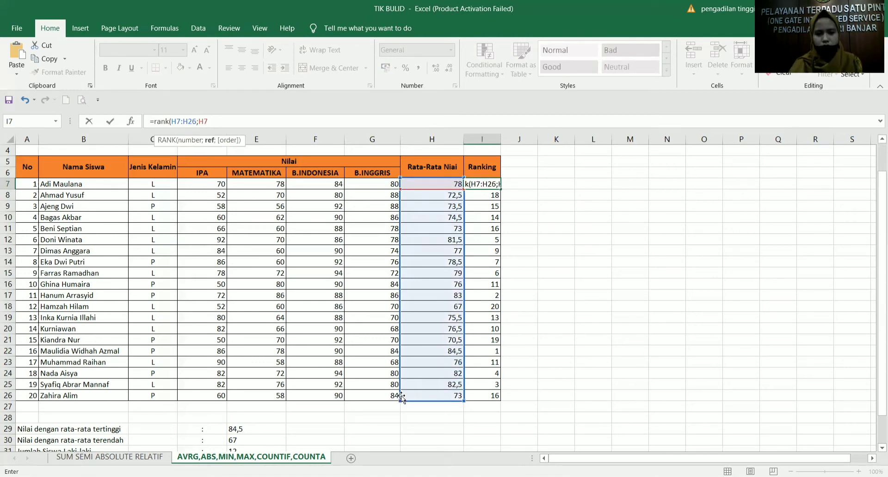
pyautogui.press('Return')
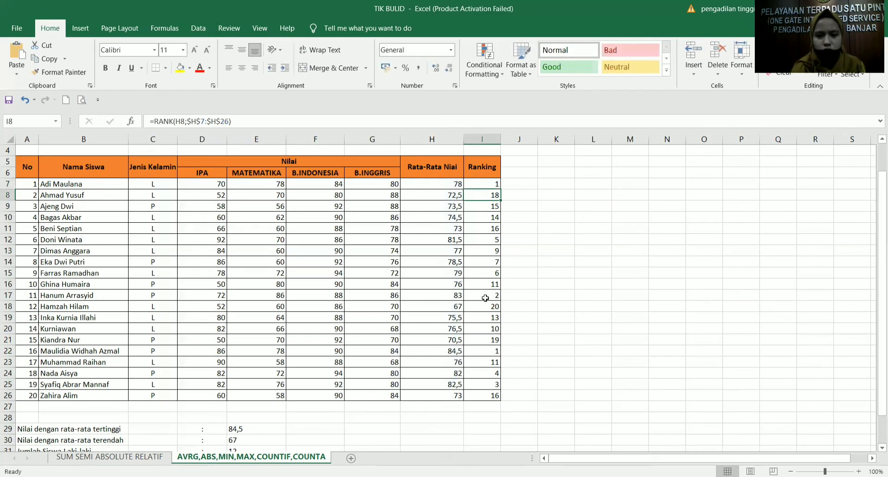
# Replace the I7 formula with =RANK(H7;H7:H26) to rank the first student's average among all averages
pyautogui.click(486, 182)
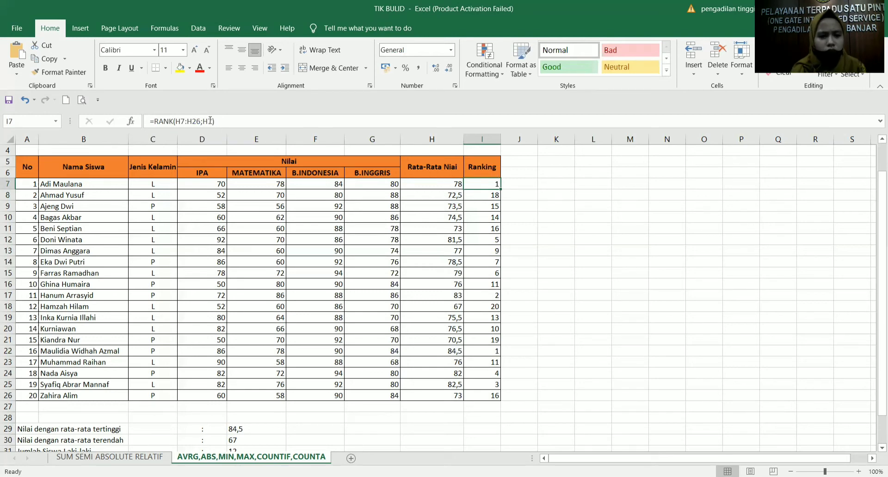
pyautogui.moveTo(211, 121); pyautogui.dragTo(154, 121)
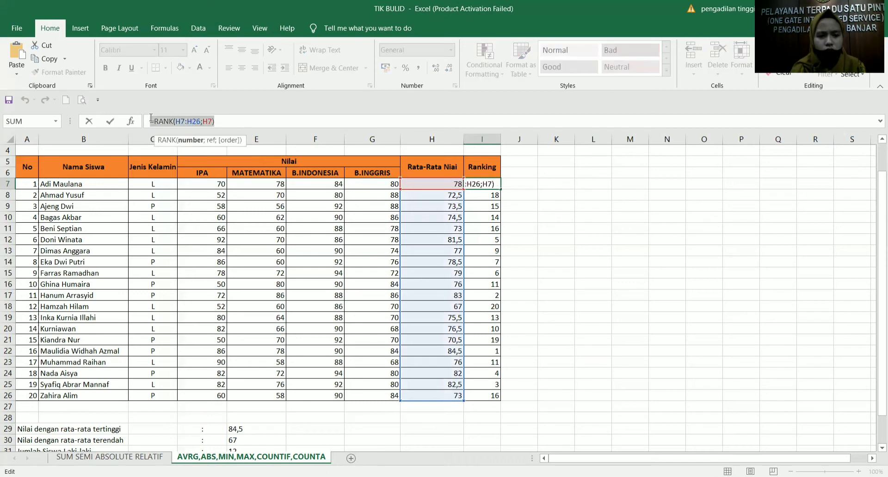
pyautogui.press('BackSpace')
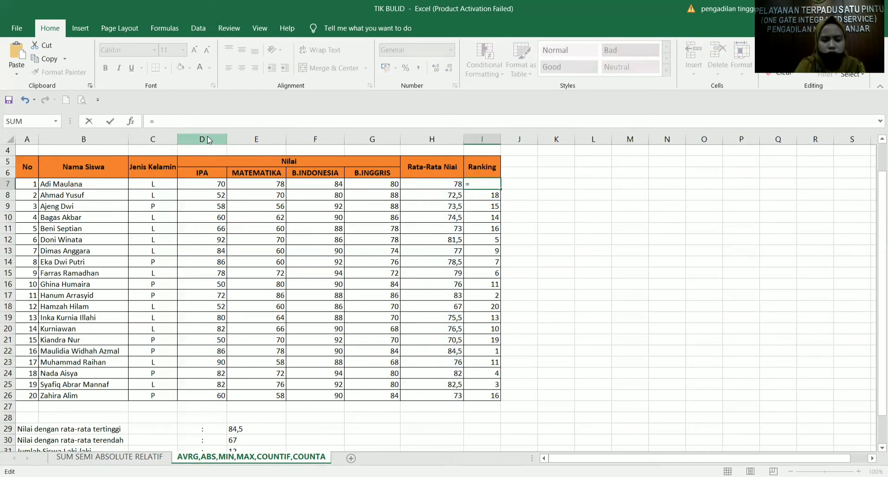
pyautogui.write('ranl')
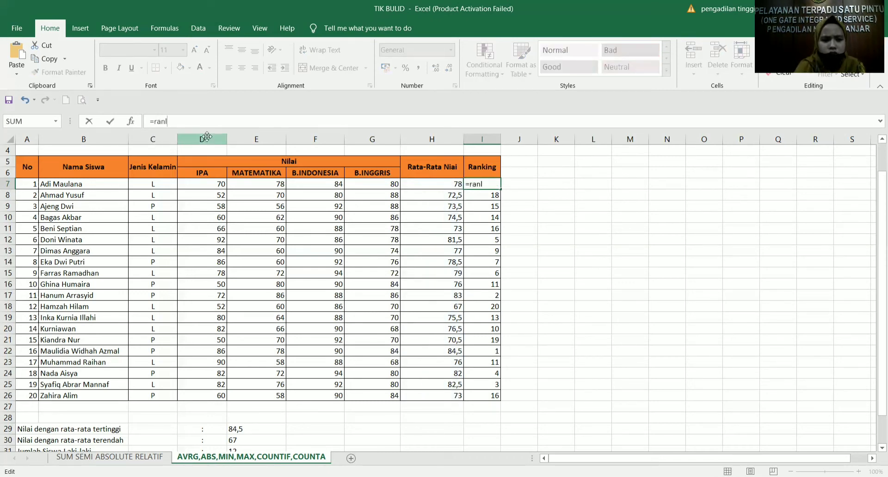
pyautogui.press('BackSpace')
pyautogui.write('k(')
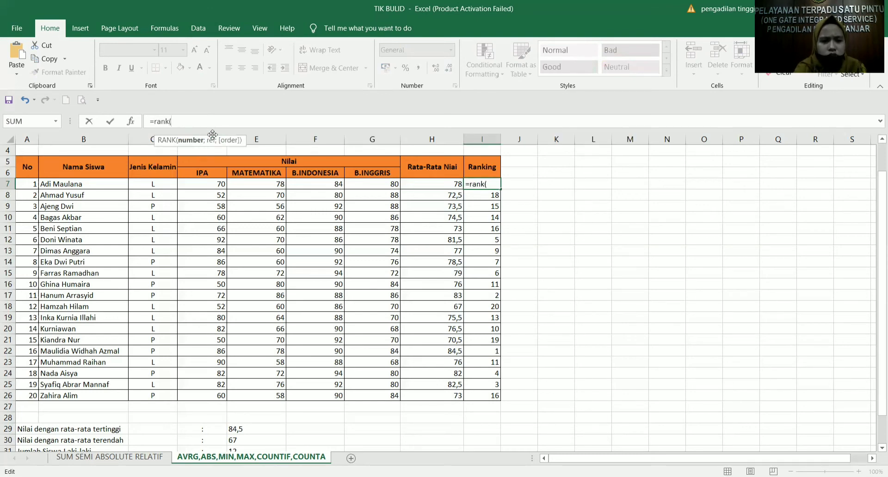
pyautogui.click(415, 185)
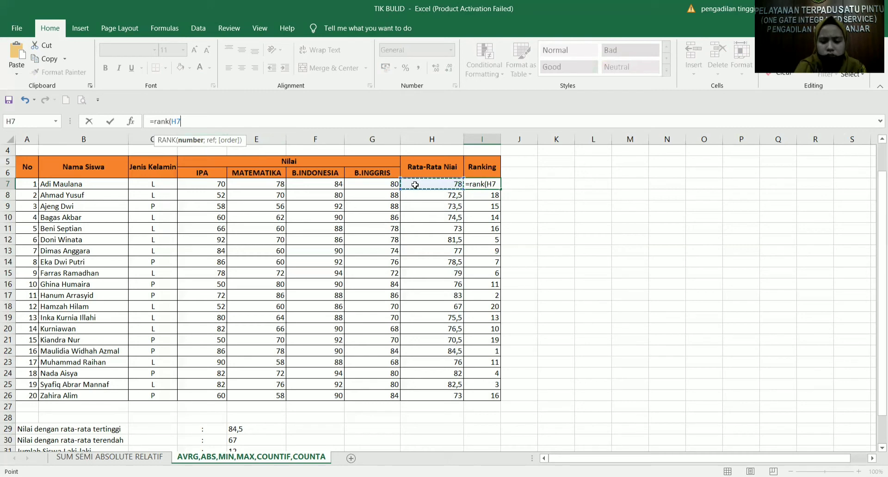
pyautogui.write(';')
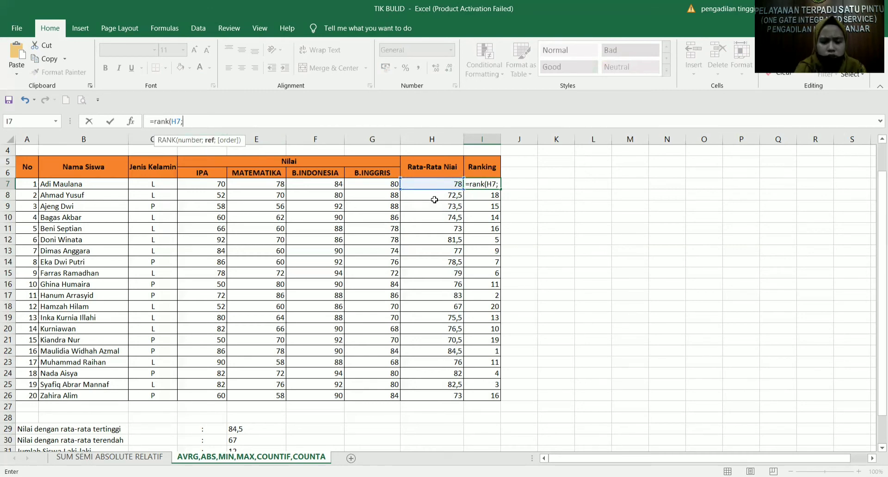
pyautogui.click(429, 182)
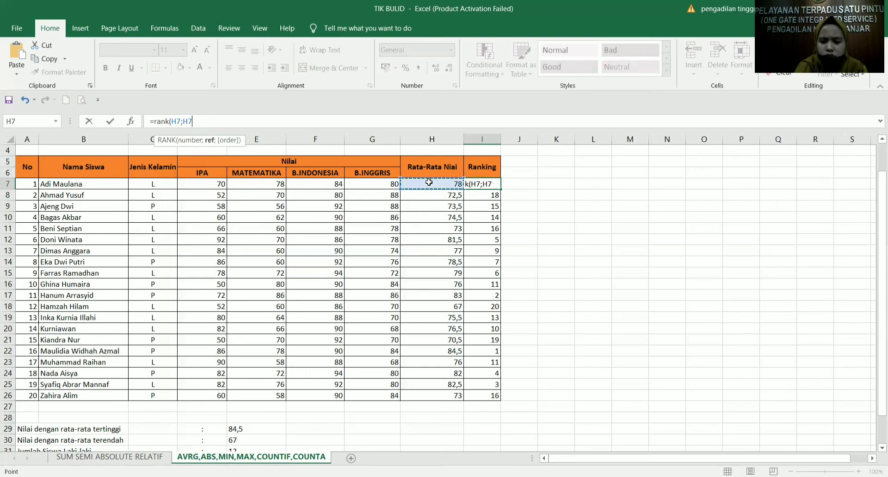
pyautogui.press('F8')
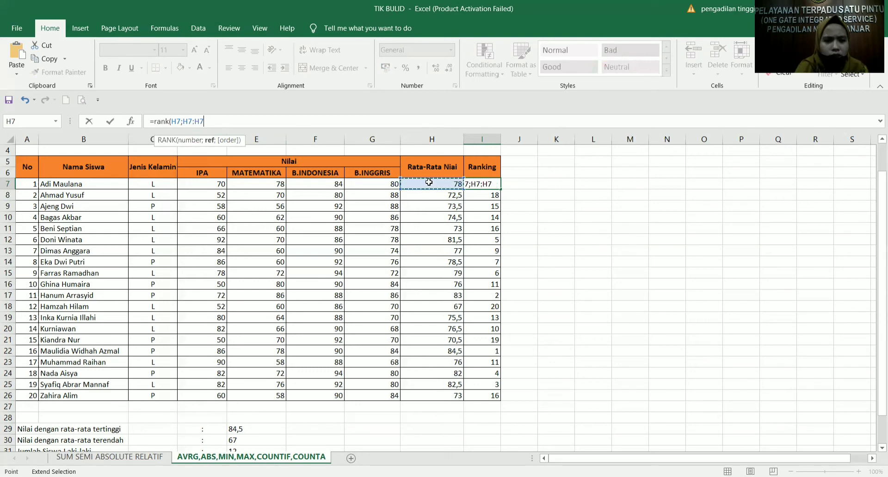
pyautogui.click(436, 396)
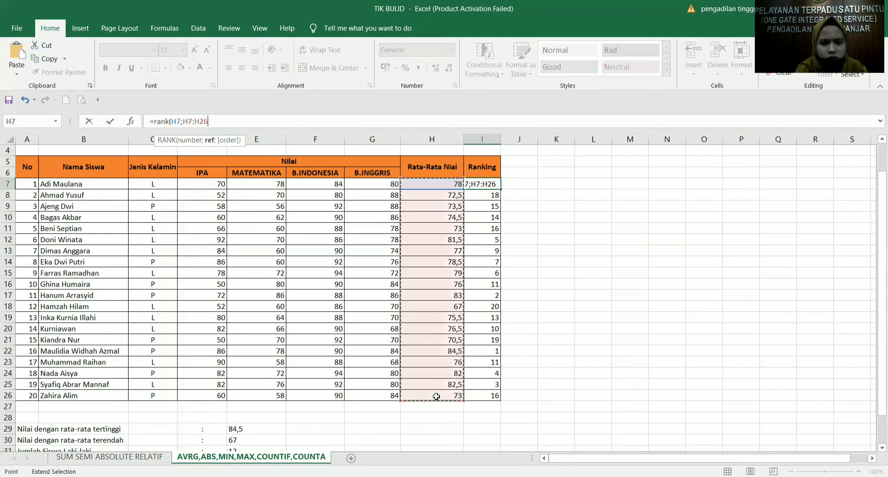
pyautogui.press('F4')
pyautogui.press('Return')
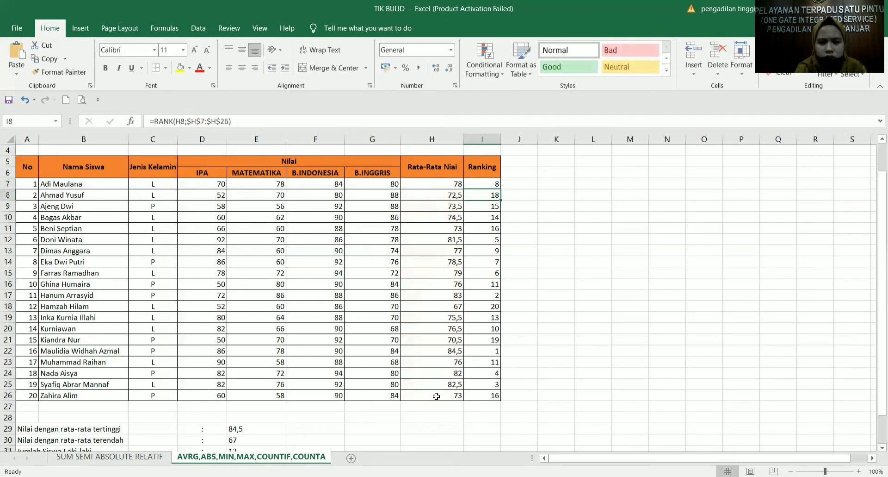
pyautogui.click(650, 299)
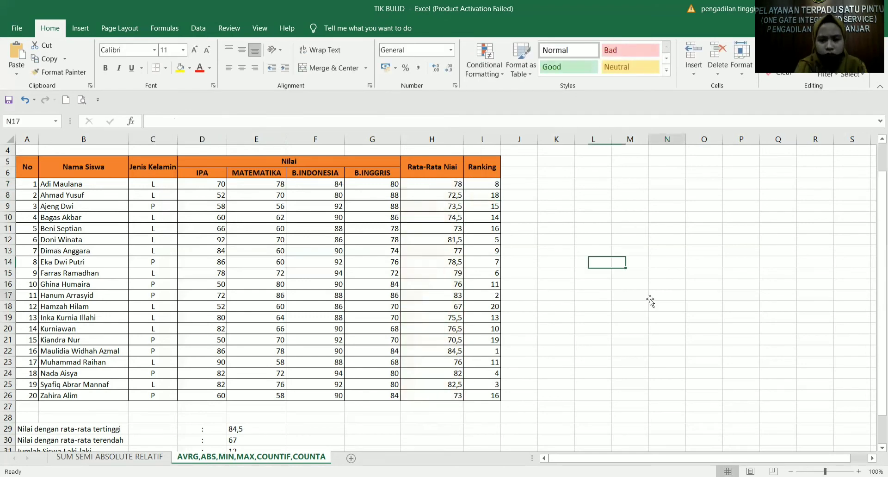
# Fill the I7 RANK formula with its relative range down to I26
pyautogui.click(448, 185)
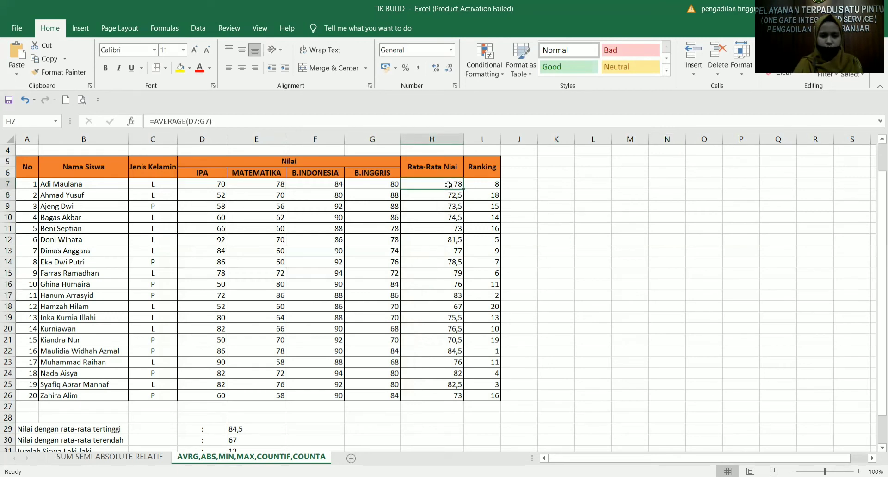
pyautogui.click(451, 195)
pyautogui.click(448, 184)
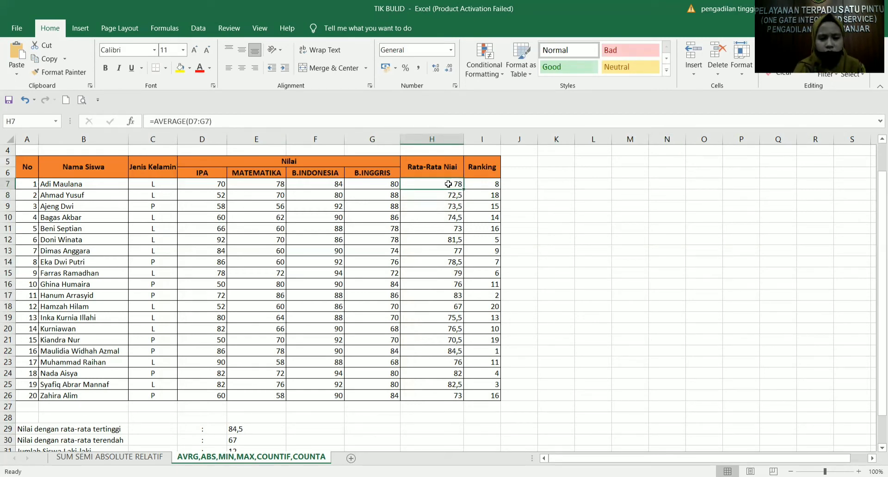
pyautogui.click(482, 185)
pyautogui.moveTo(500, 190)
pyautogui.mouseDown()
pyautogui.moveTo(485, 266)
pyautogui.moveTo(485, 417)
pyautogui.moveTo(485, 401)
pyautogui.mouseUp()
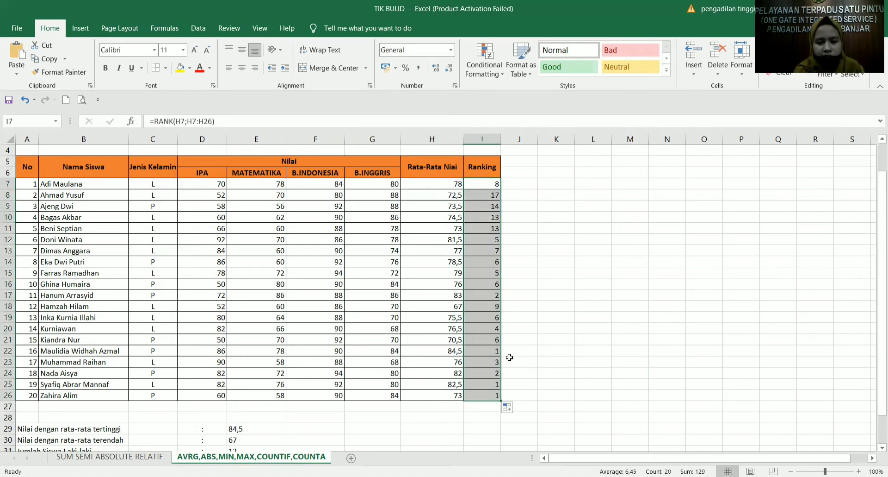
pyautogui.click(518, 346)
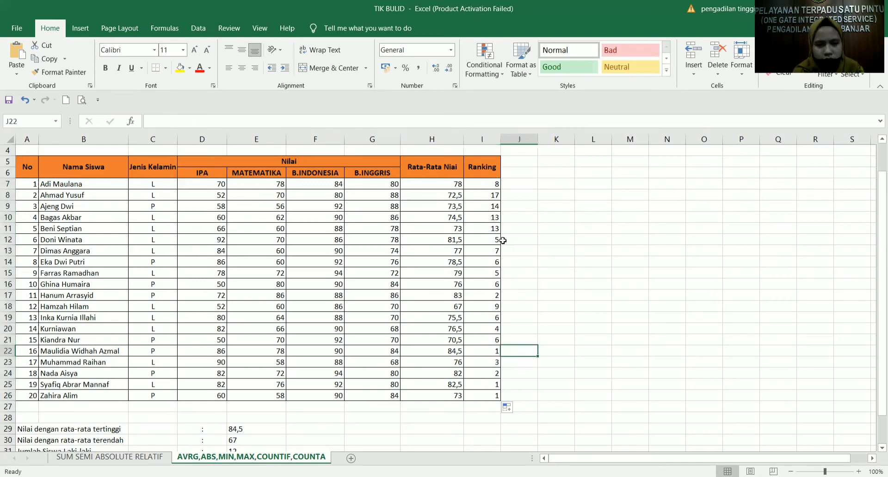
# Lock the rows of the ranking range in I7 so the formula reads =RANK(H7;H$7:H$26)
pyautogui.click(497, 182)
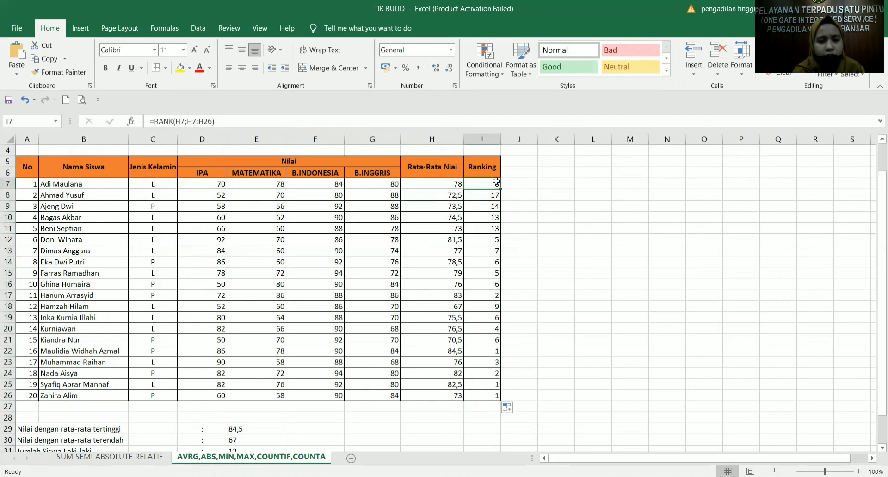
pyautogui.click(195, 120)
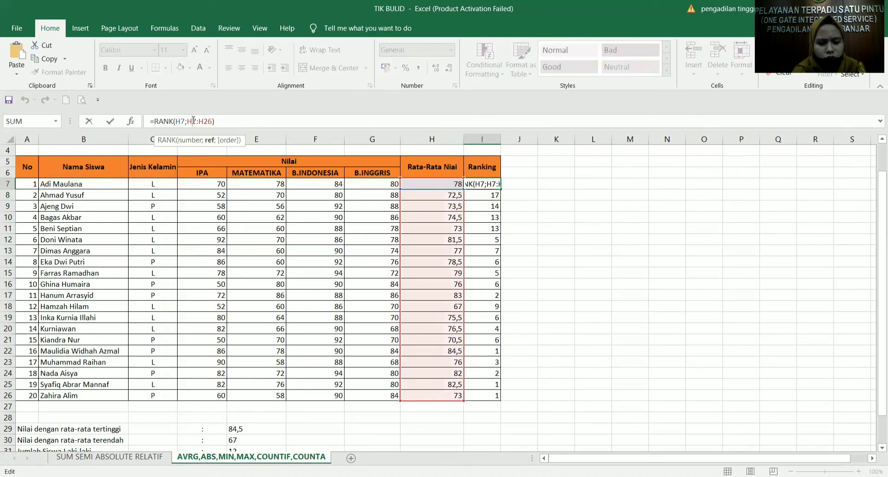
pyautogui.write('$')
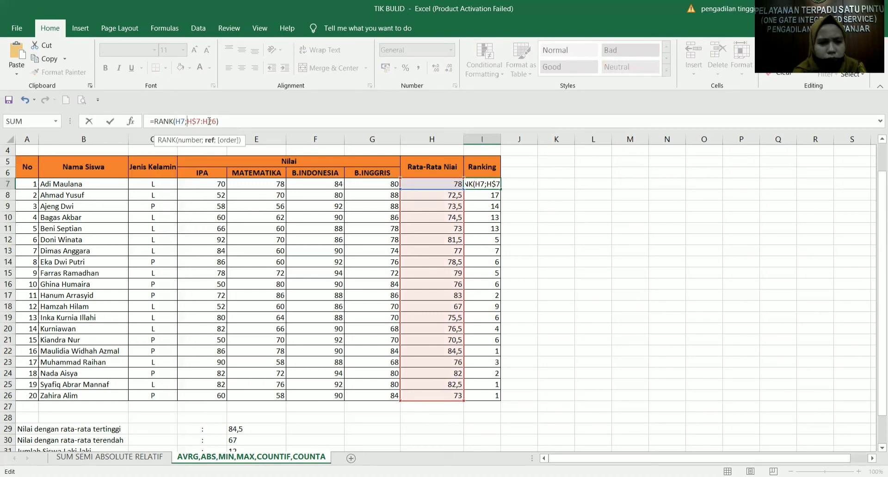
pyautogui.click(208, 121)
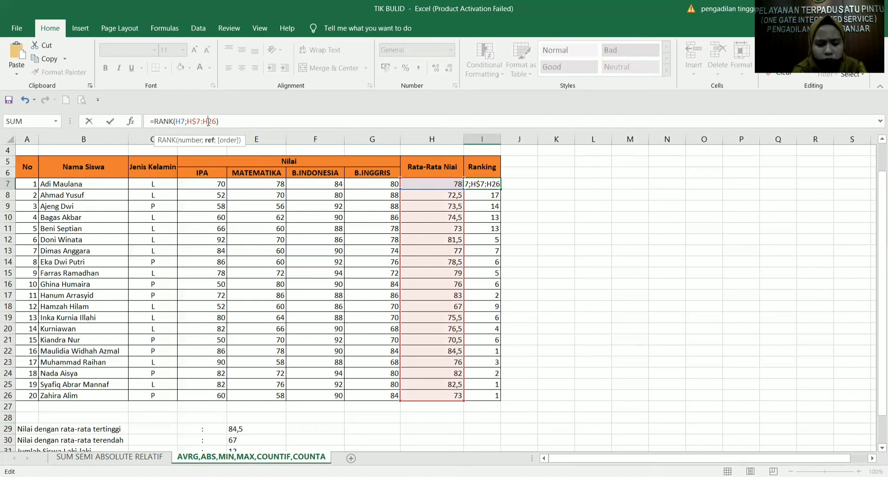
pyautogui.write('$')
pyautogui.click(519, 200)
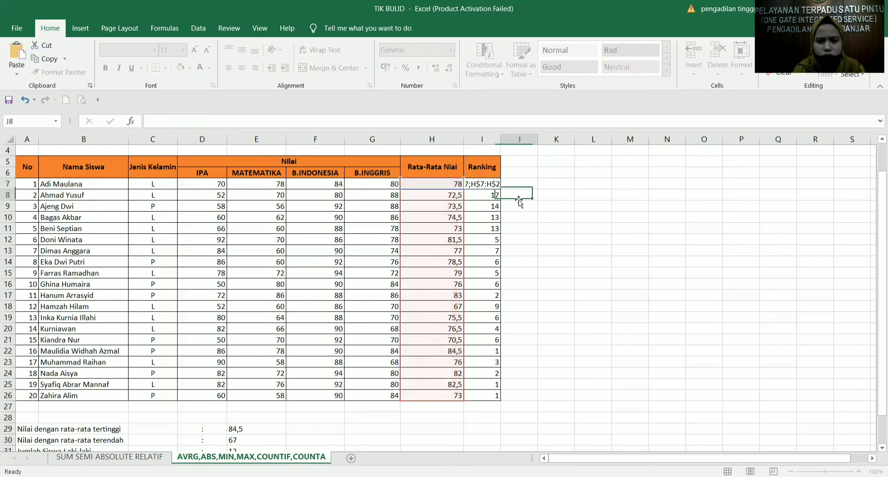
# Fill the I7 RANK formula with locked rows down to I26 for all remaining students
pyautogui.click(494, 185)
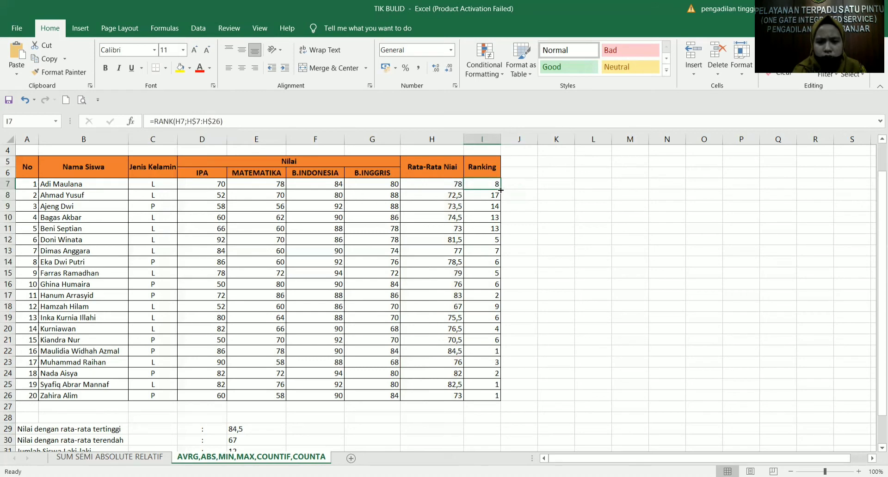
pyautogui.moveTo(501, 189); pyautogui.dragTo(499, 397)
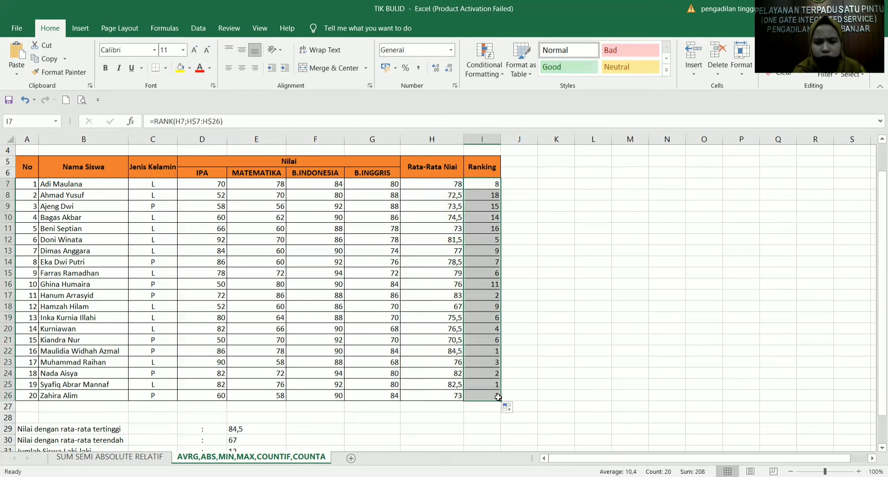
pyautogui.click(510, 229)
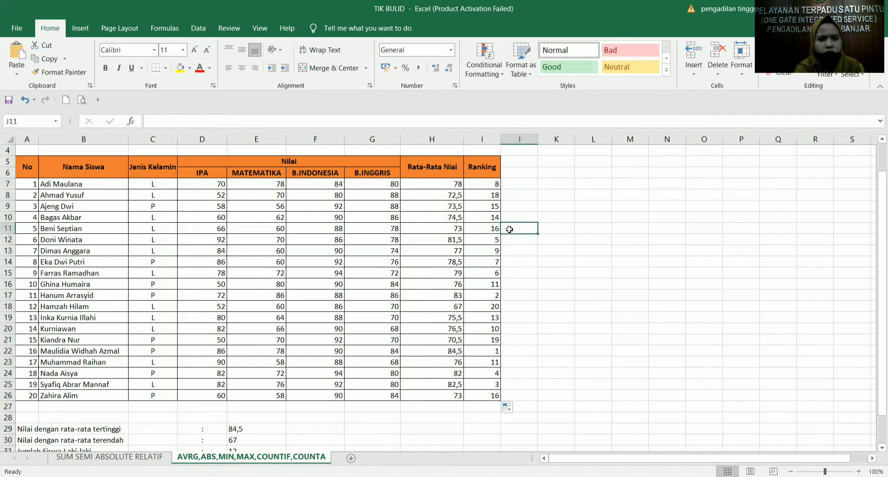
# Examine the locked row references in the first student's RANK formula in I7
pyautogui.click(489, 180)
pyautogui.click(200, 119)
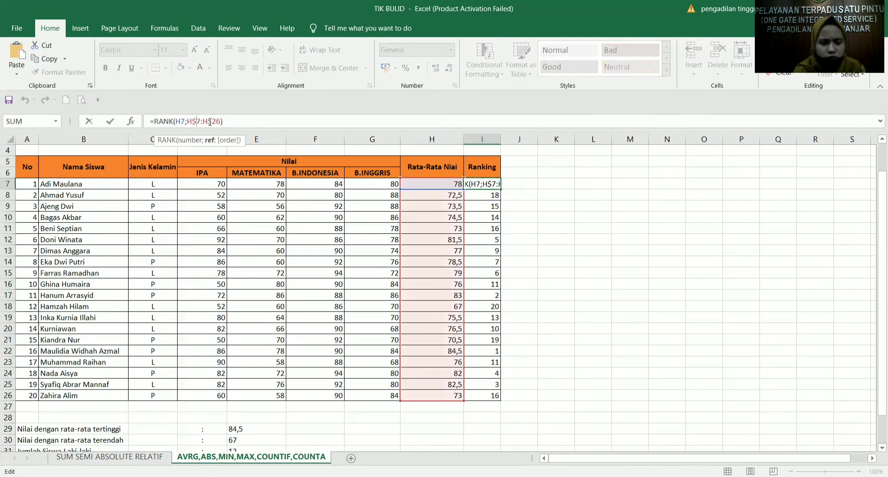
pyautogui.click(513, 204)
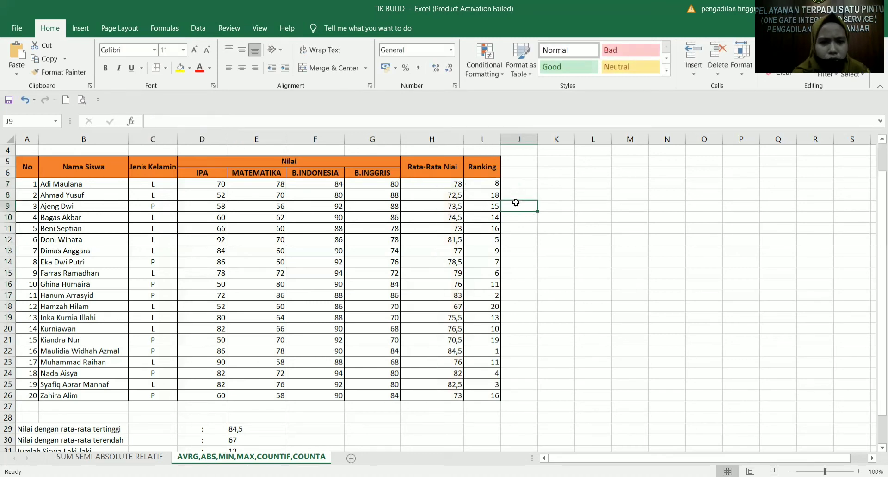
pyautogui.click(493, 185)
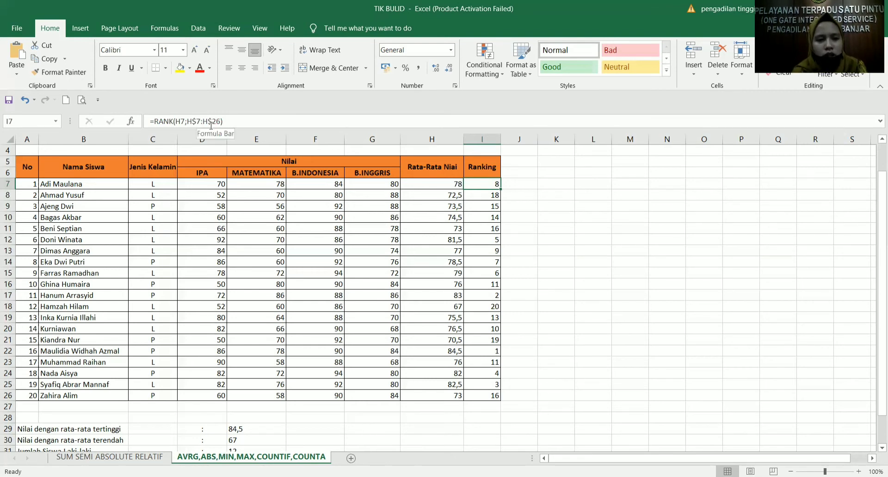
# Compare the references in the RANK formulas of I7, I8, I9 and I11, checking the locked rows of the ranking range
pyautogui.click(496, 196)
pyautogui.click(498, 209)
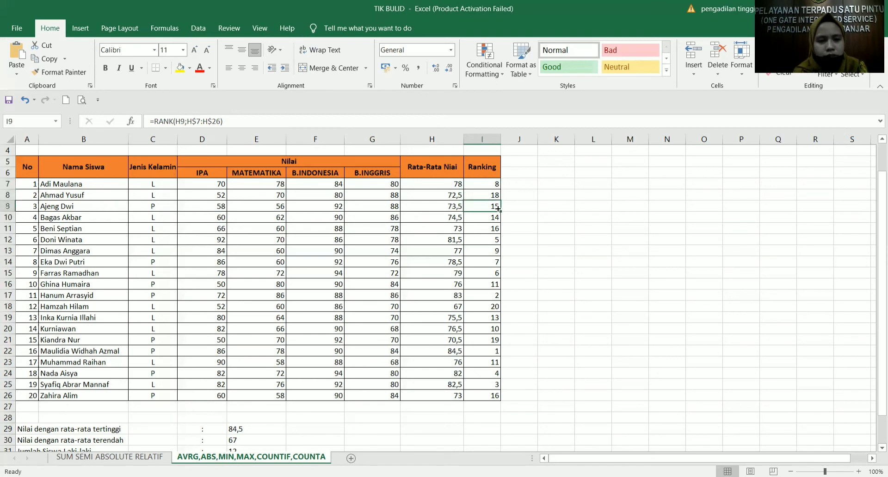
pyautogui.click(497, 226)
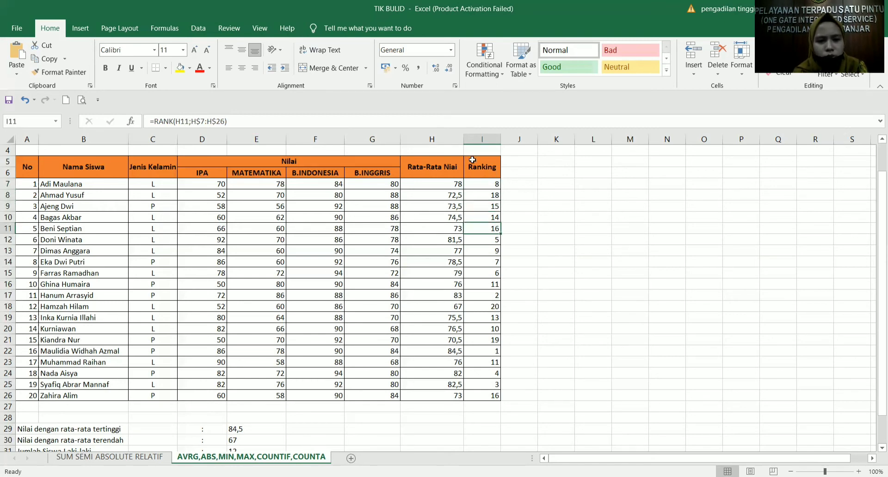
pyautogui.click(492, 189)
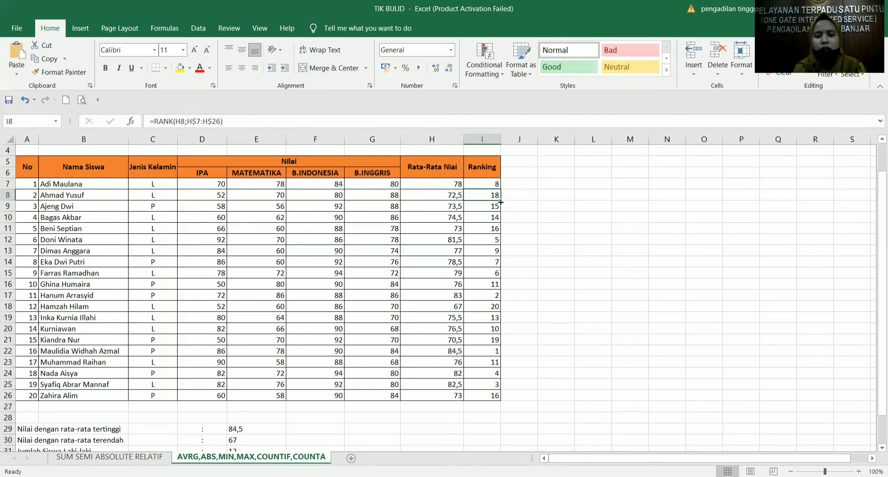
pyautogui.click(525, 214)
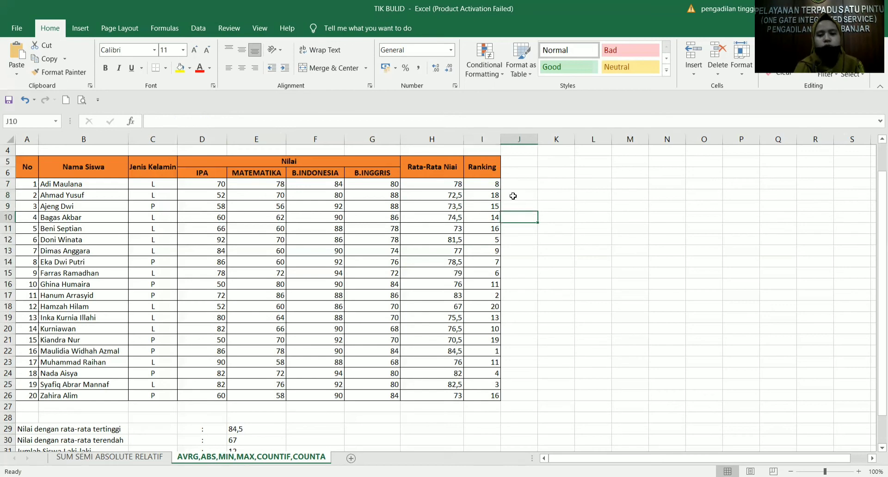
pyautogui.click(495, 184)
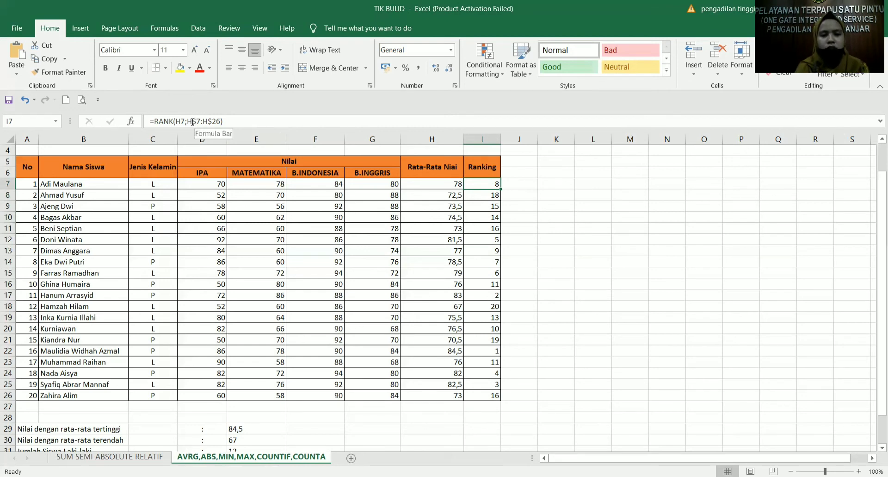
pyautogui.press('F2')
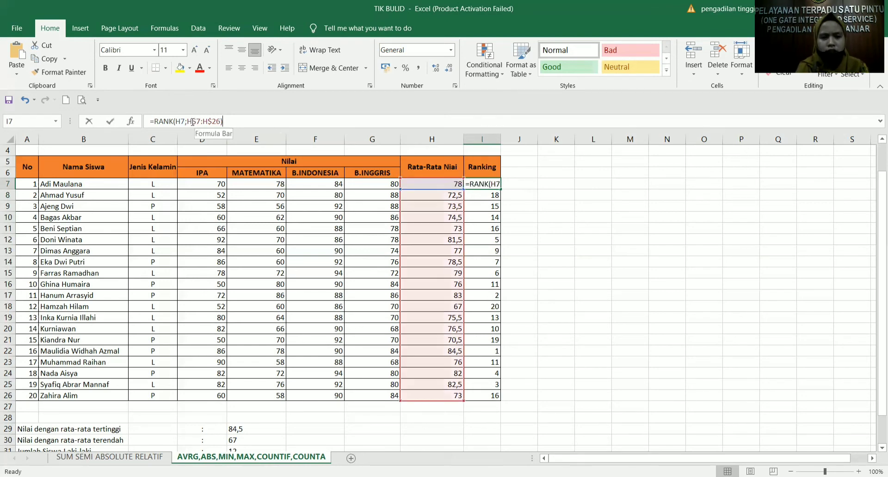
pyautogui.click(192, 122)
pyautogui.click(213, 121)
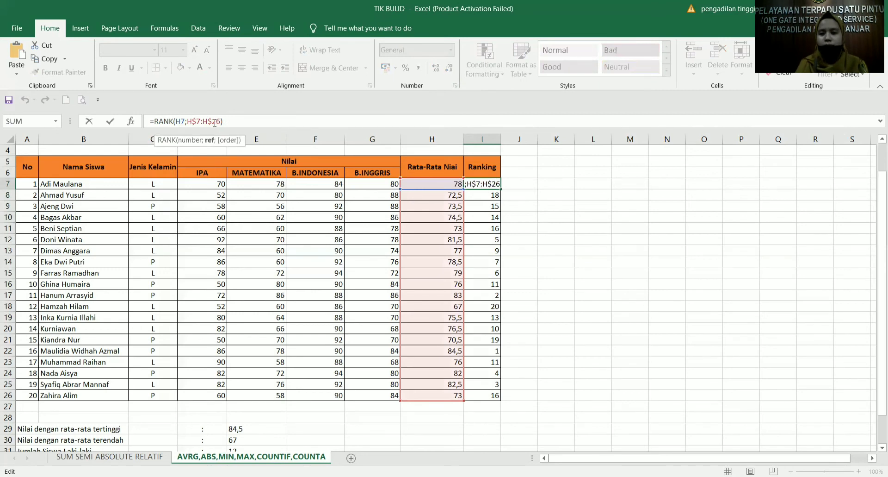
pyautogui.click(555, 238)
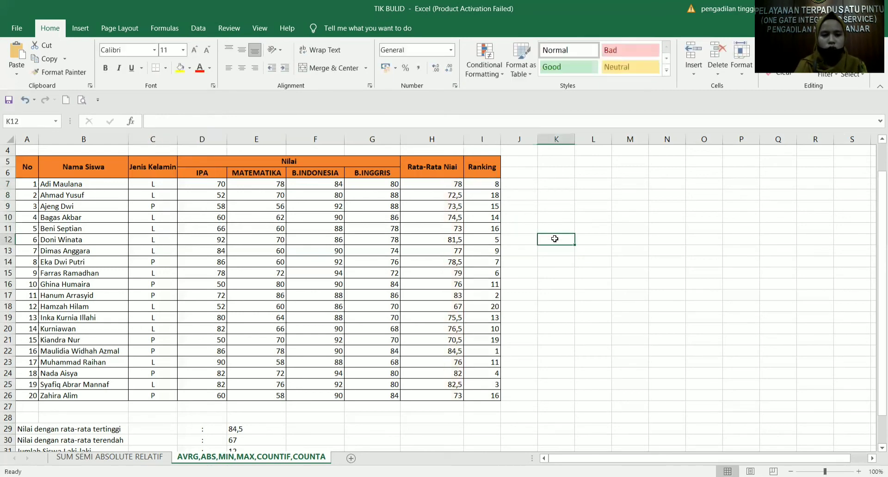
pyautogui.click(495, 182)
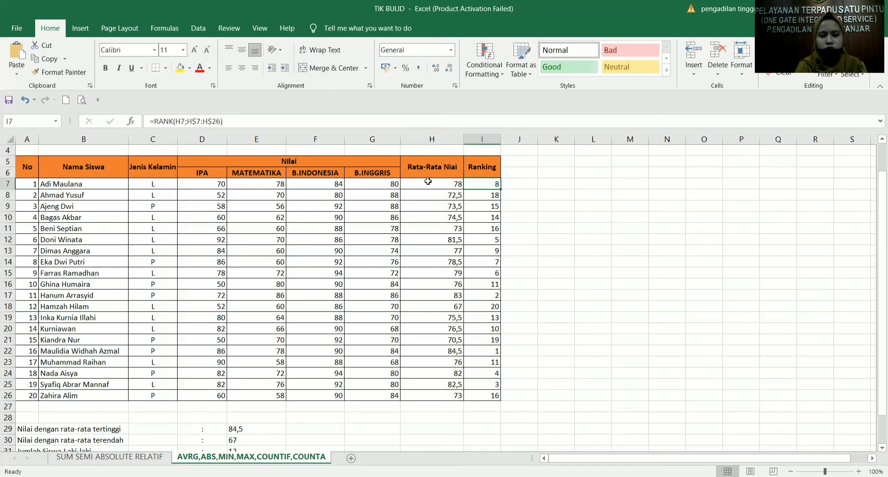
pyautogui.click(572, 302)
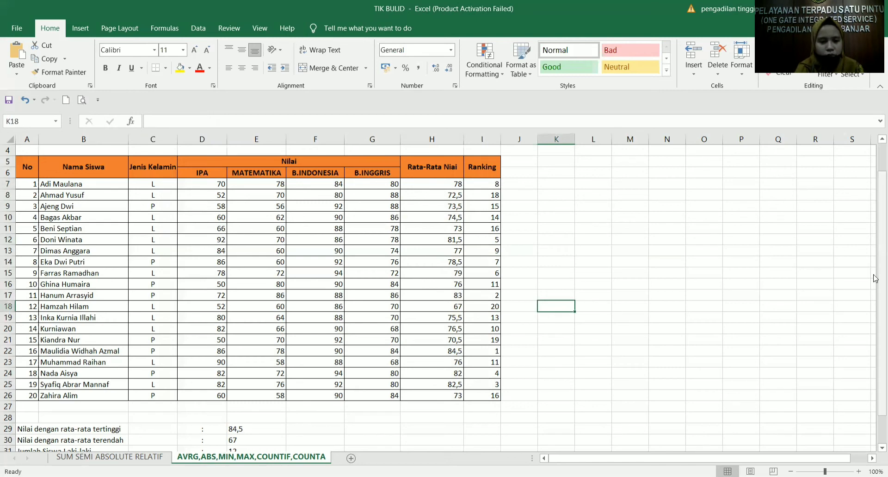
# Replace the highest-average formula in E29 with a retyped MAX formula taking H7:H26 and H7 as its arguments
pyautogui.scroll(-1, 875, 278)
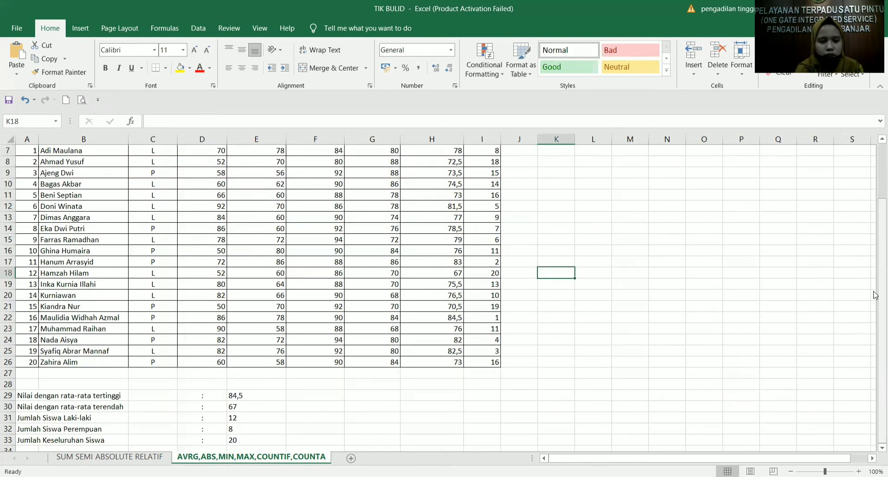
pyautogui.click(252, 397)
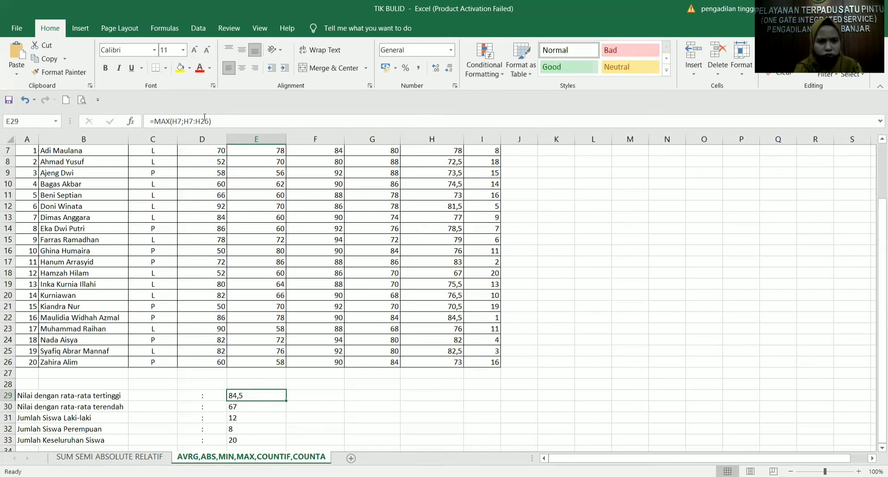
pyautogui.moveTo(211, 119); pyautogui.dragTo(151, 115)
pyautogui.press('BackSpace')
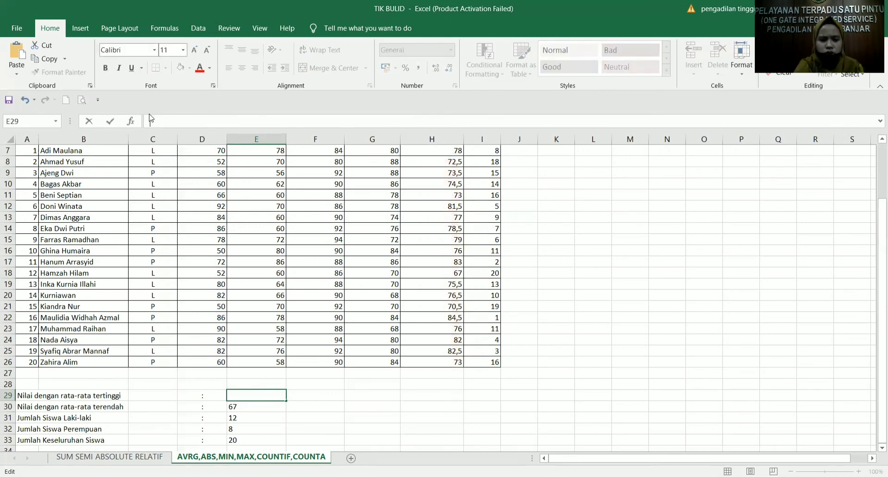
pyautogui.write('=m')
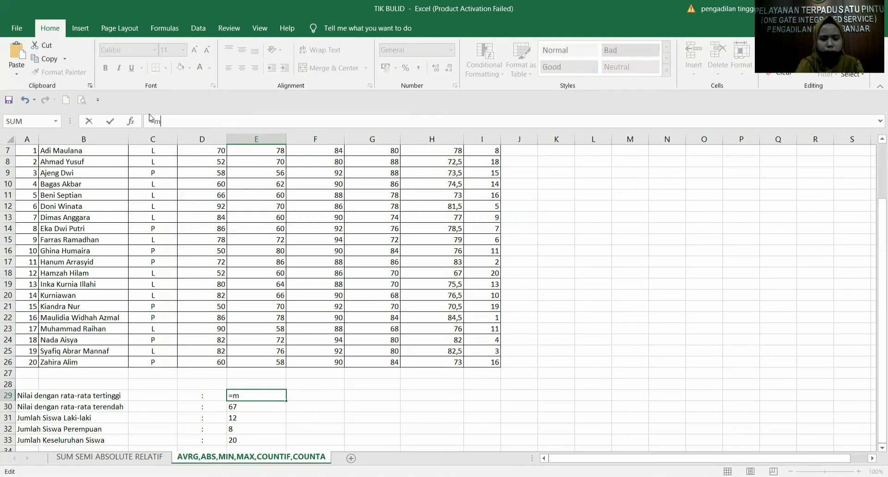
pyautogui.write('ax')
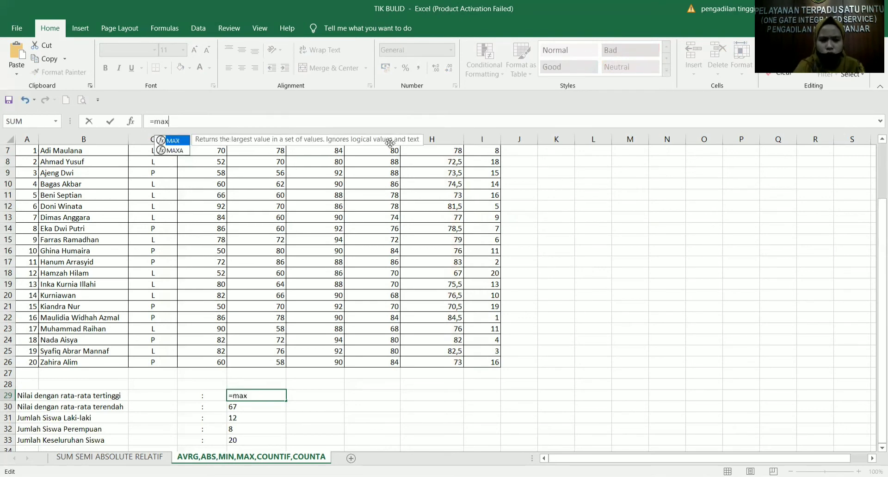
pyautogui.write('(')
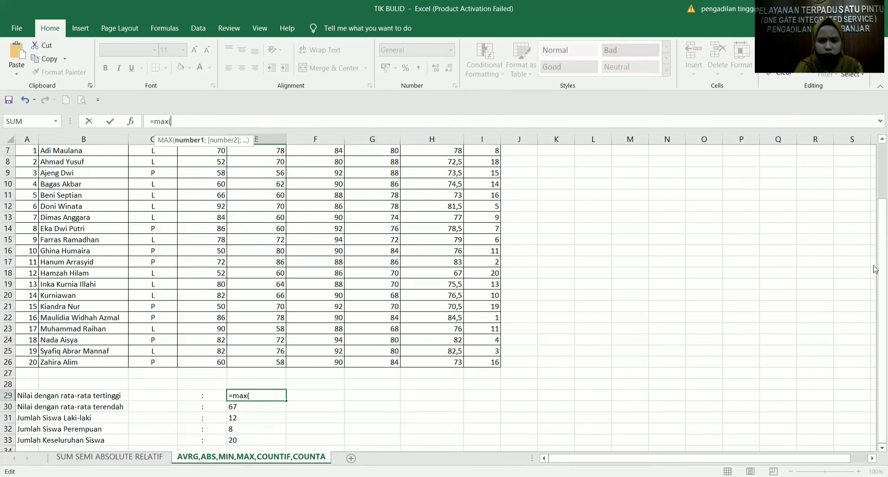
pyautogui.scroll(2, 875, 269)
pyautogui.click(455, 173)
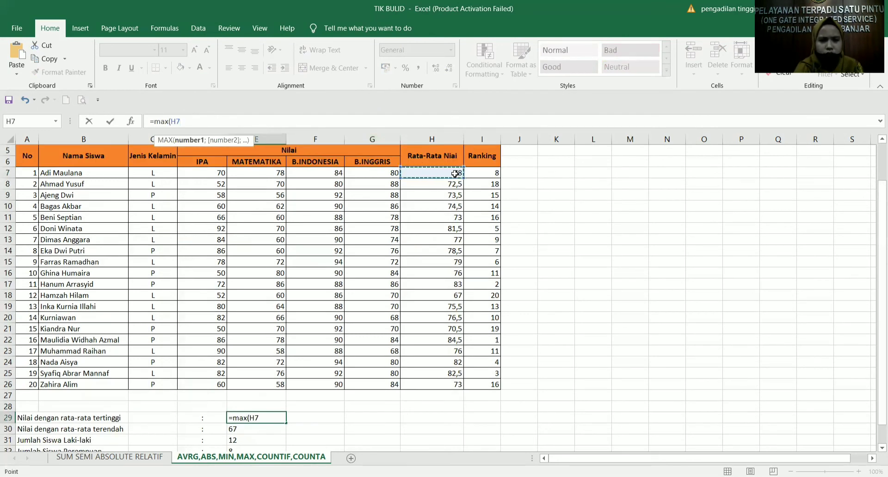
pyautogui.write(';')
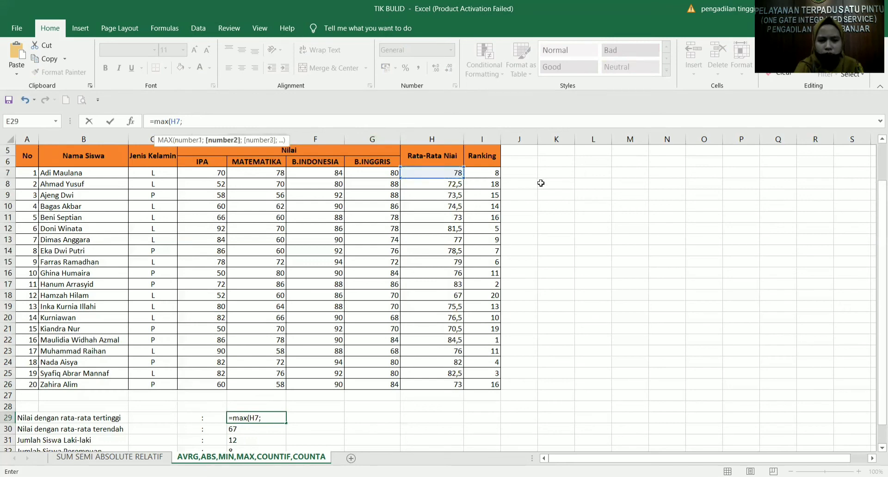
pyautogui.moveTo(458, 173); pyautogui.dragTo(461, 384)
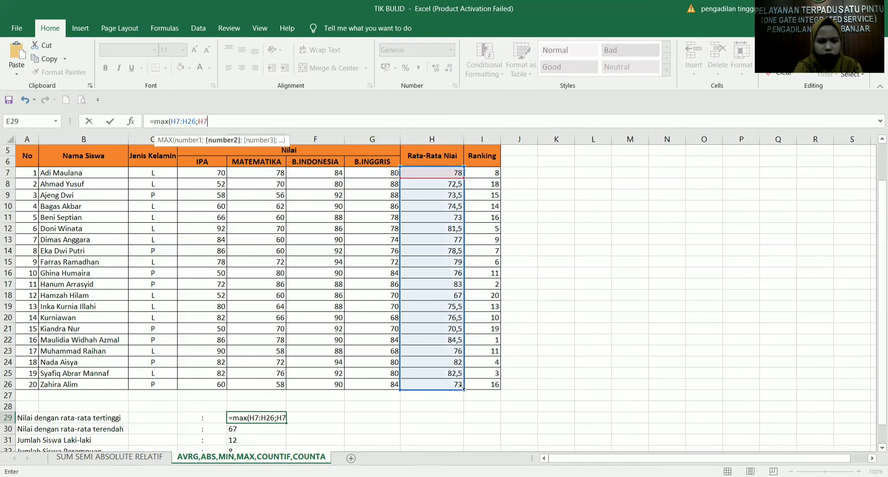
pyautogui.press('Return')
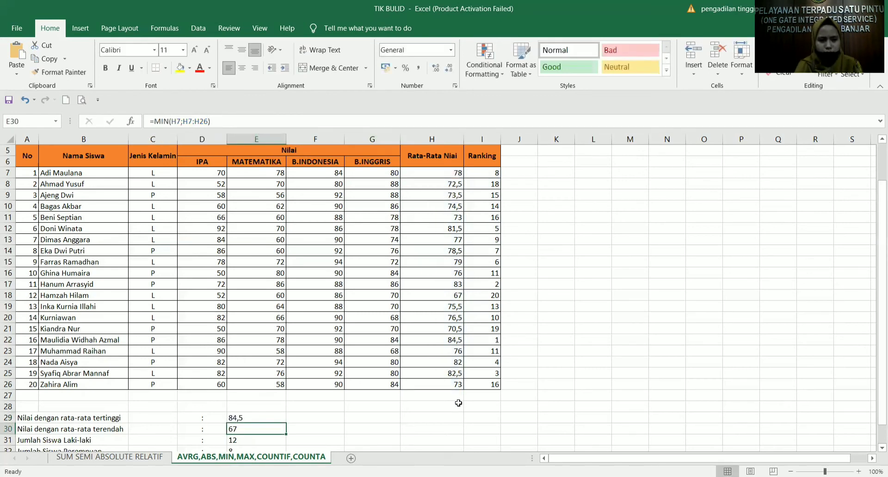
# Replace the lowest-average formula in E30 with a retyped MIN formula taking H7:H26 and H7 as its arguments
pyautogui.moveTo(876, 259); pyautogui.dragTo(875, 286)
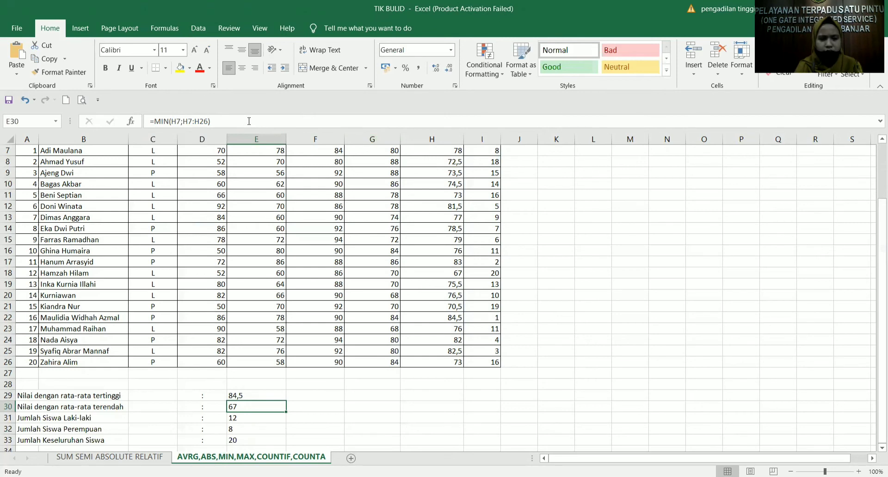
pyautogui.moveTo(249, 121); pyautogui.dragTo(153, 121)
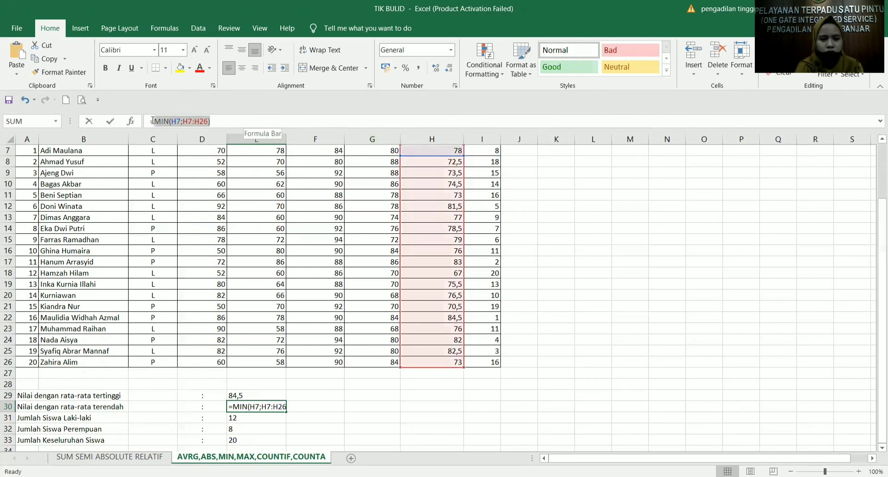
pyautogui.press('BackSpace')
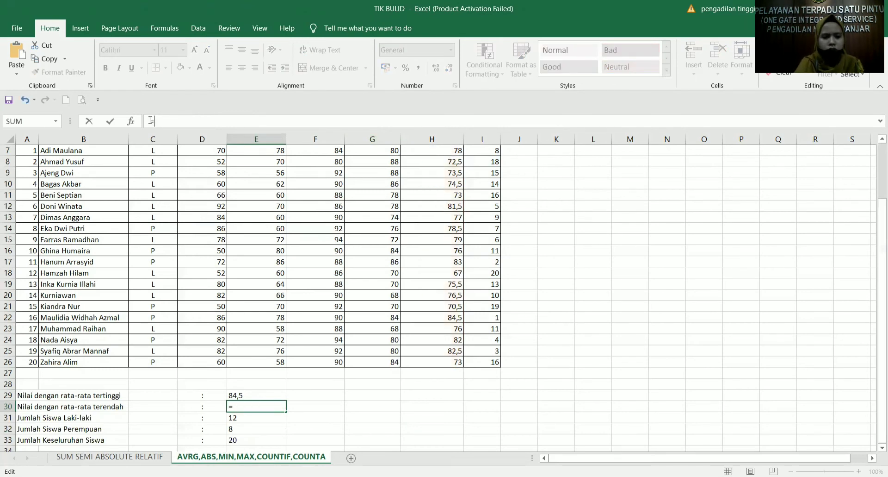
pyautogui.write('MIN(')
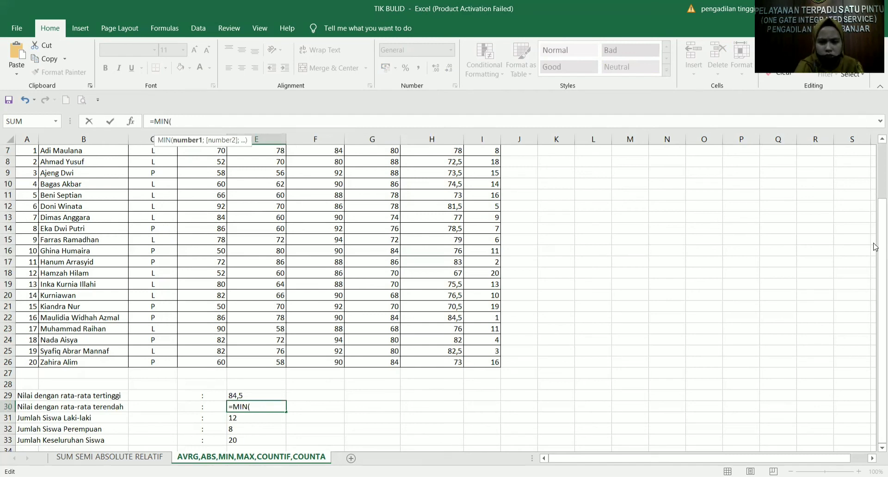
pyautogui.scroll(1, 876, 247)
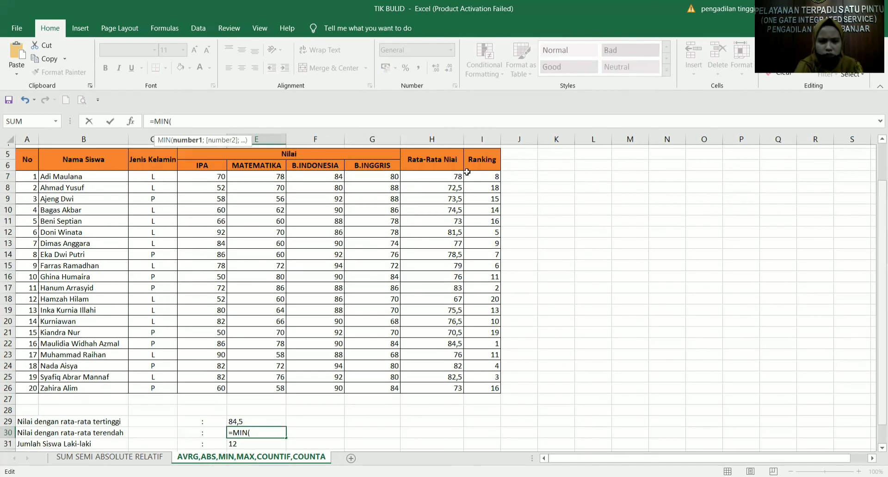
pyautogui.click(449, 172)
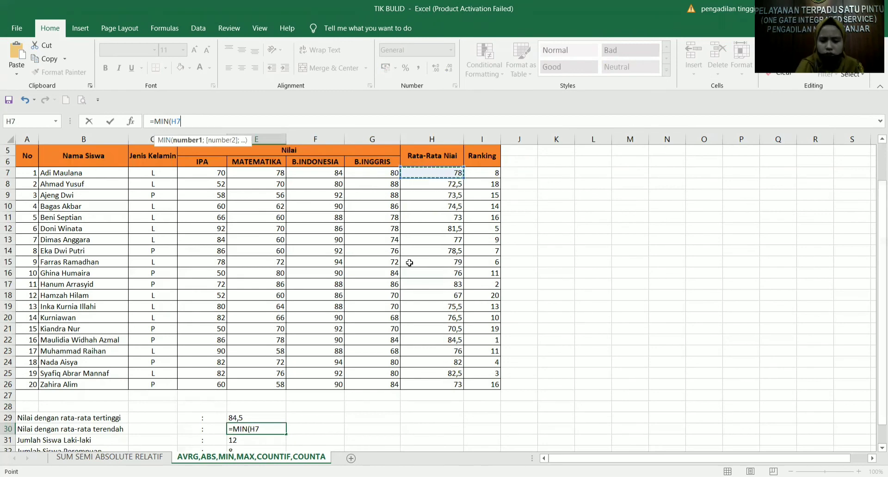
pyautogui.write(';')
pyautogui.click(448, 174)
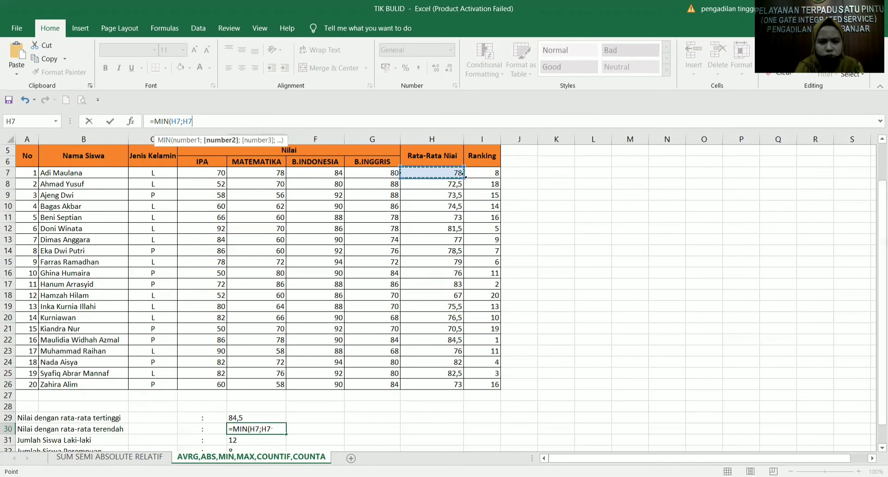
pyautogui.moveTo(462, 175); pyautogui.dragTo(463, 390)
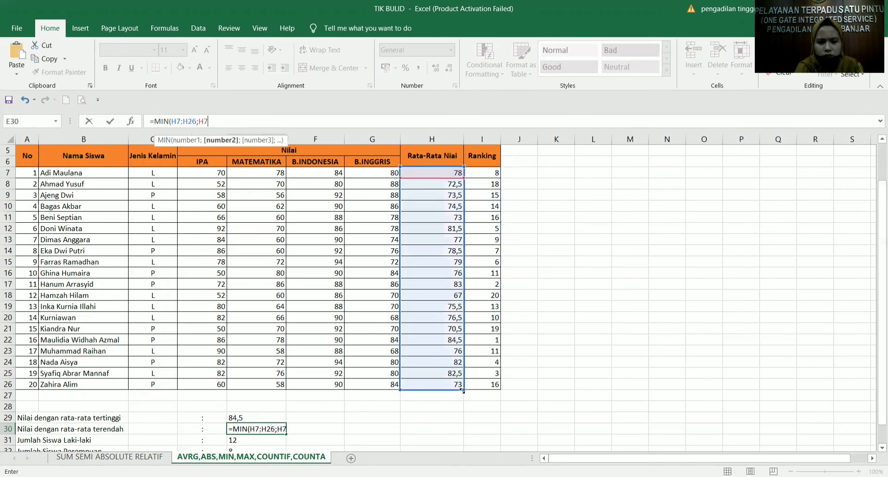
pyautogui.press('Return')
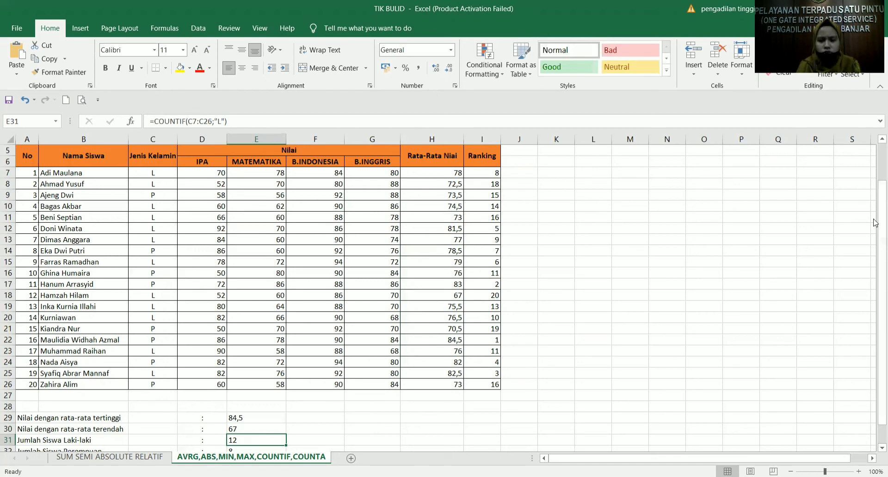
# Examine the formulas for the male, female and total student counts in E31, E32 and E33
pyautogui.moveTo(876, 231); pyautogui.dragTo(875, 275)
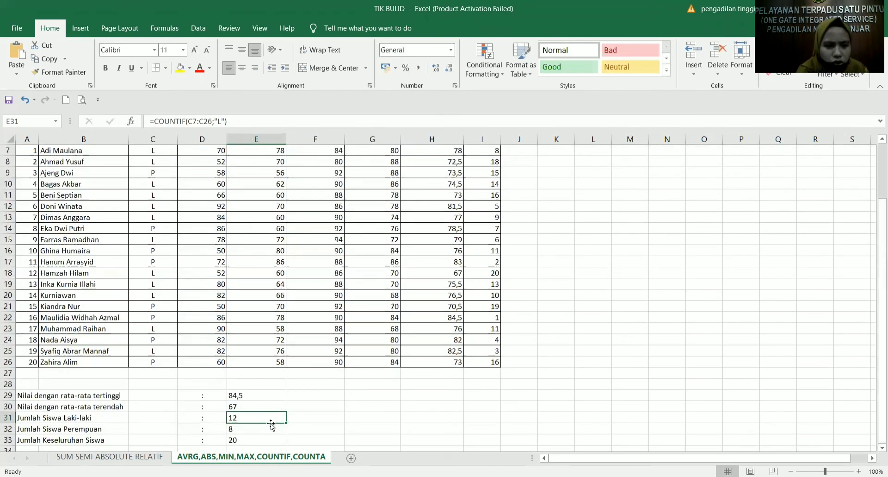
pyautogui.click(254, 431)
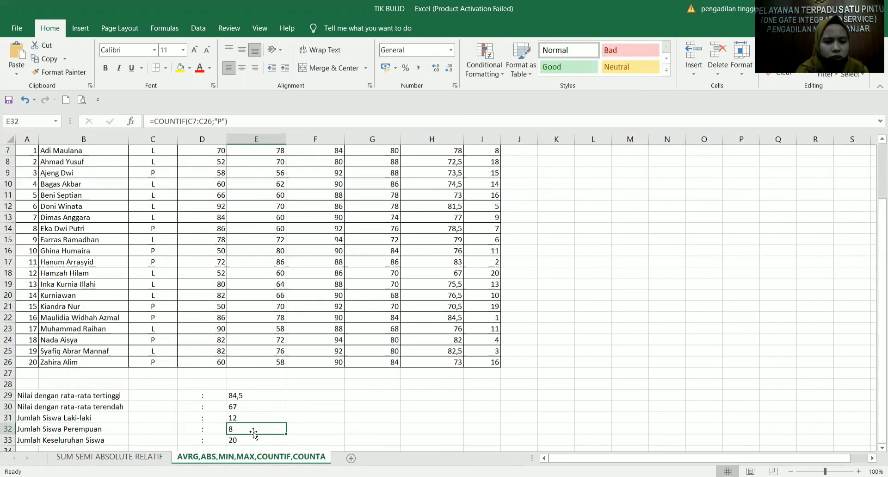
pyautogui.click(301, 418)
pyautogui.click(245, 436)
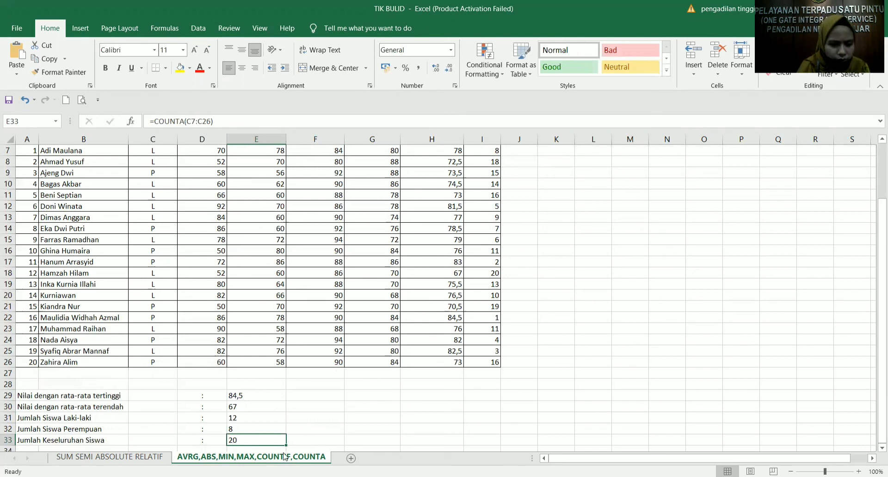
pyautogui.click(300, 429)
pyautogui.click(255, 417)
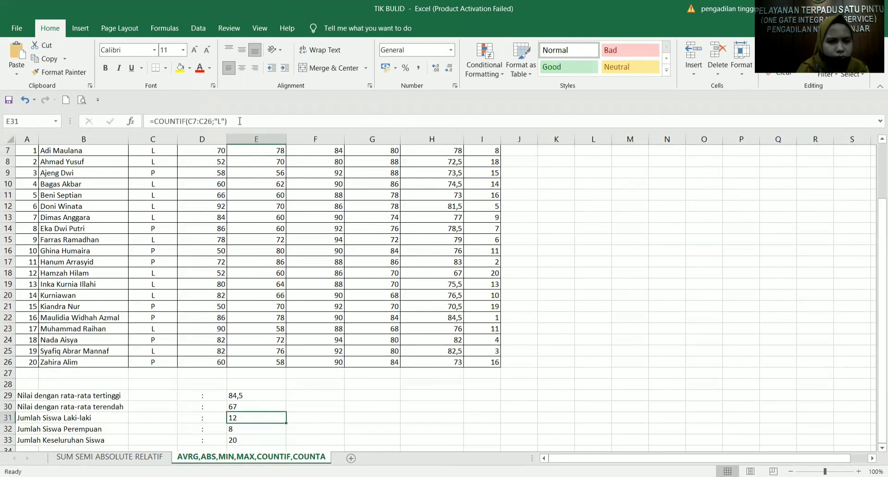
pyautogui.moveTo(241, 120); pyautogui.dragTo(159, 114)
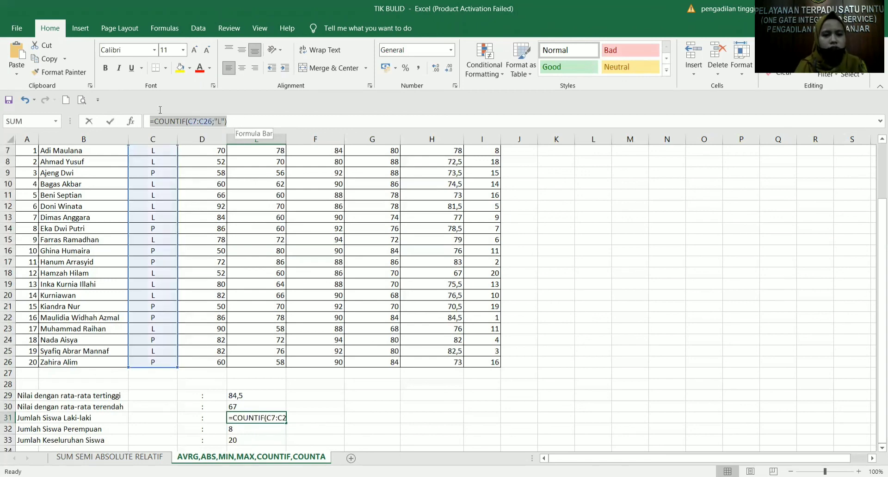
pyautogui.press('BackSpace')
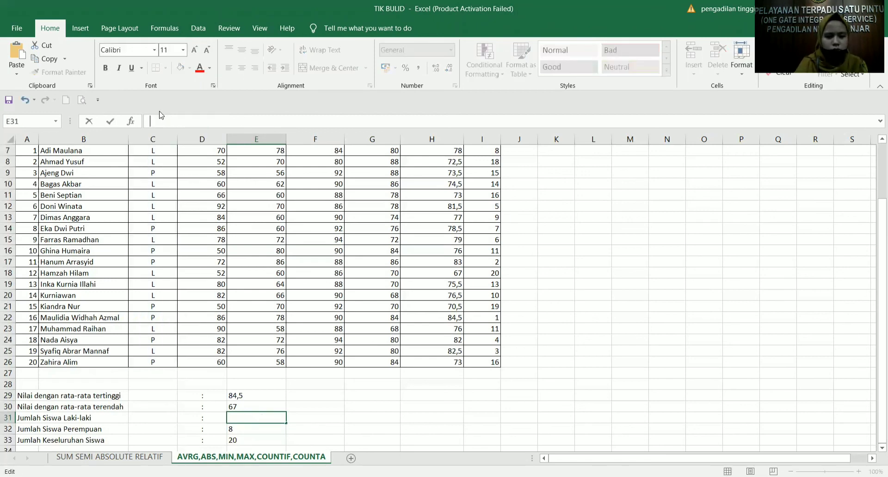
pyautogui.press('Escape')
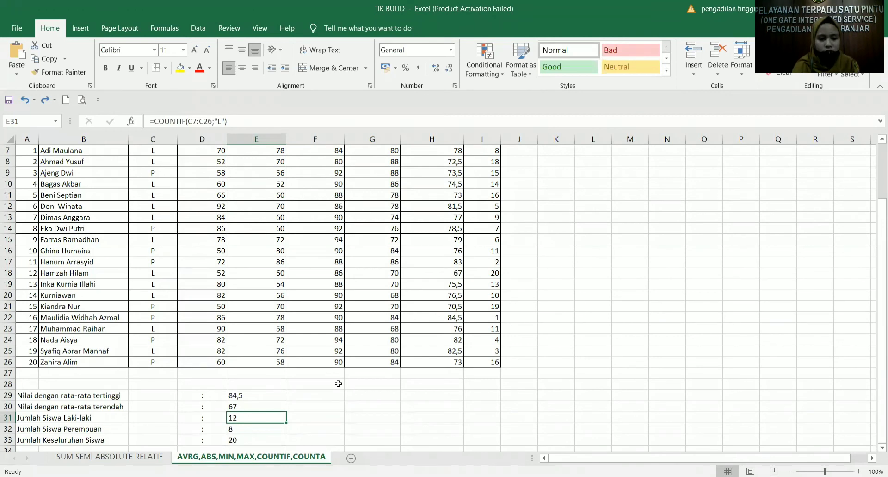
pyautogui.click(296, 426)
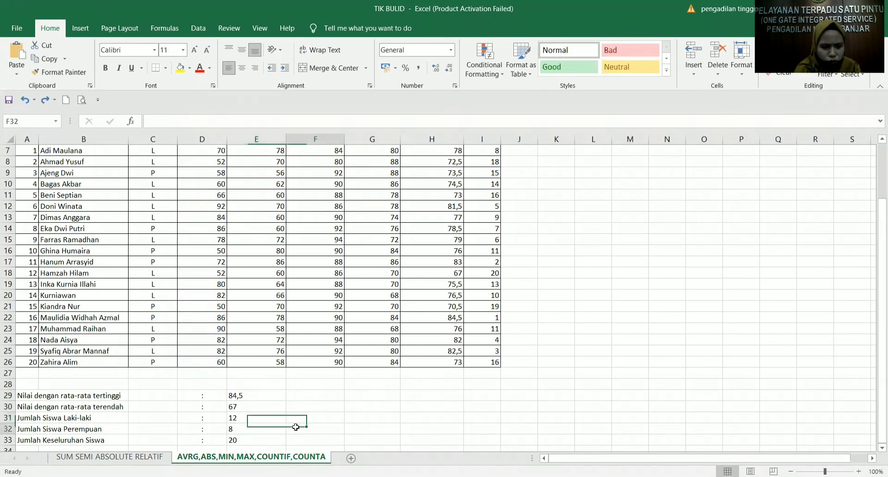
# Replace the male-student count formula in E31 with a retyped COUNTIF formula that counts "L" in C7:C26
pyautogui.click(263, 420)
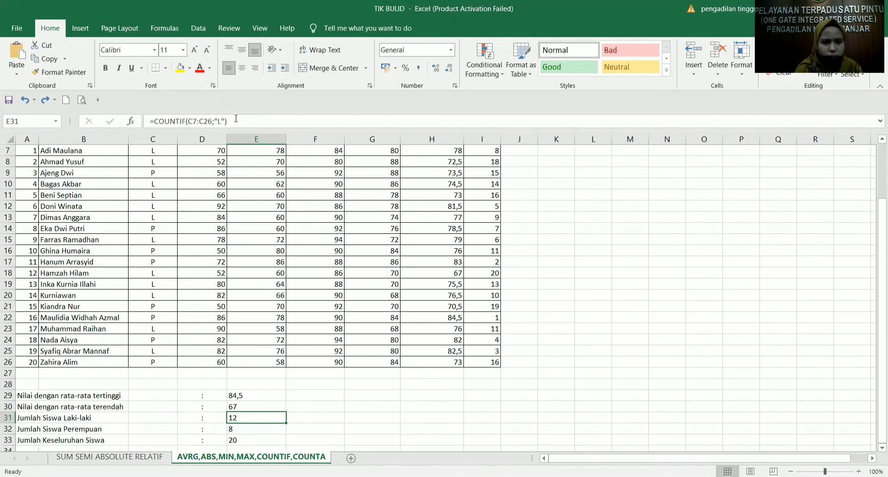
pyautogui.click(198, 122)
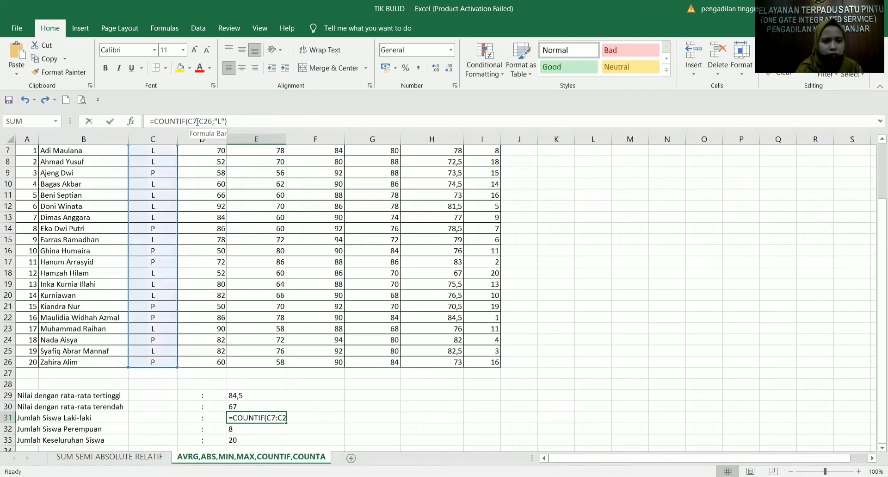
pyautogui.click(210, 122)
pyautogui.click(211, 122)
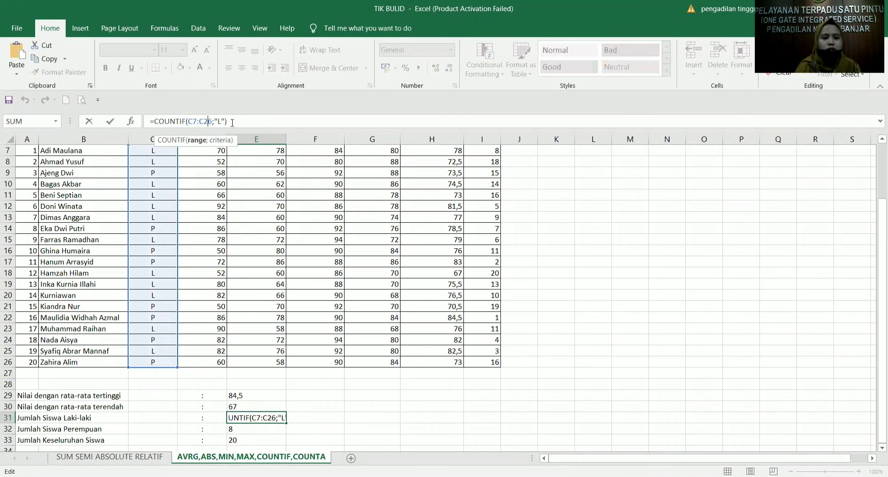
pyautogui.moveTo(232, 121); pyautogui.dragTo(148, 118)
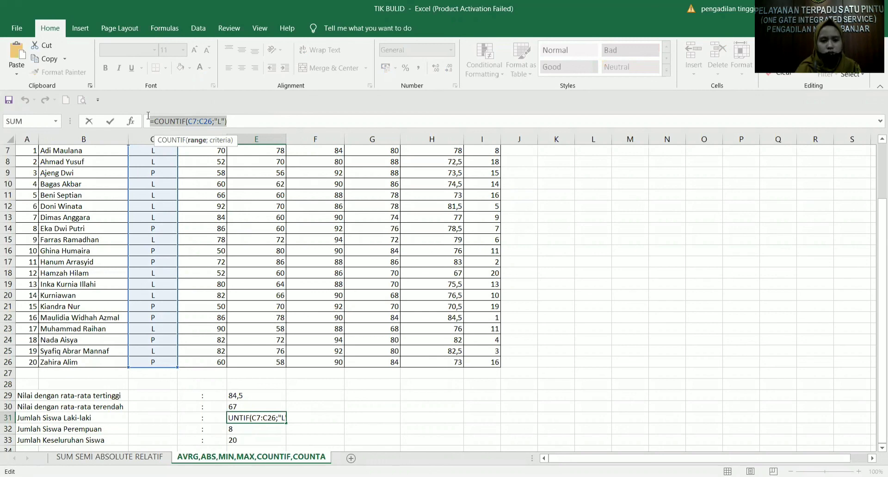
pyautogui.press('BackSpace')
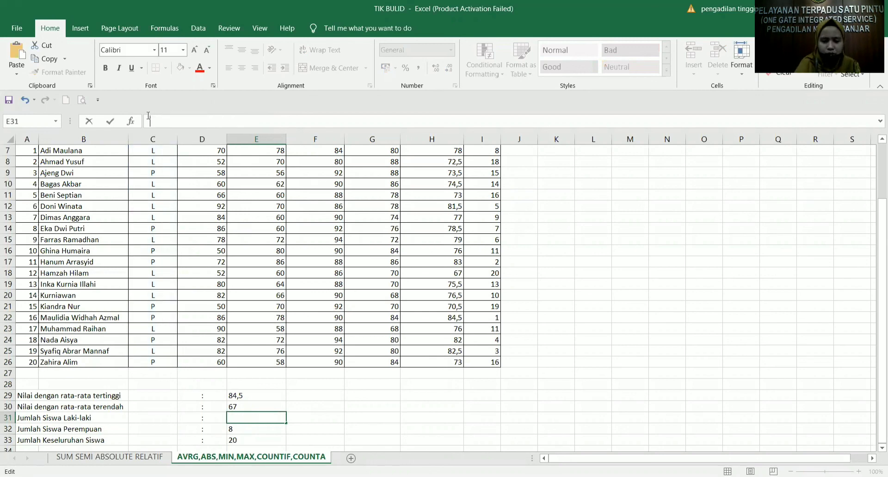
pyautogui.write('=')
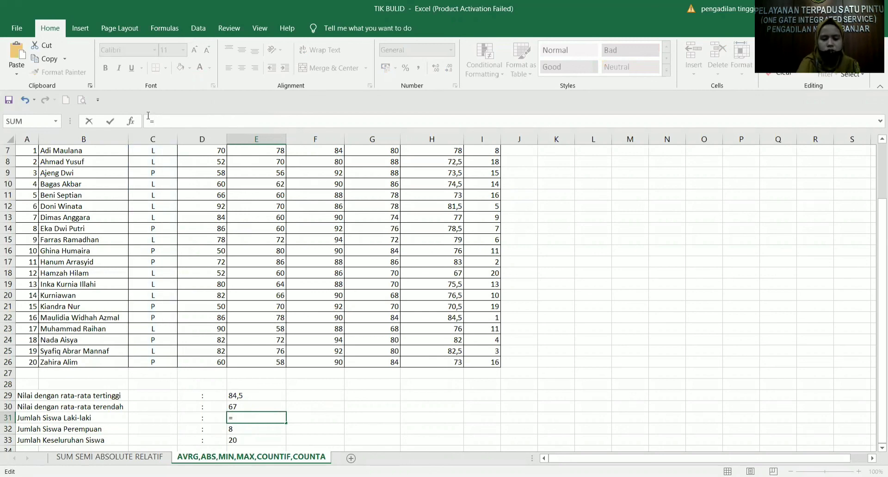
pyautogui.write('COUNT')
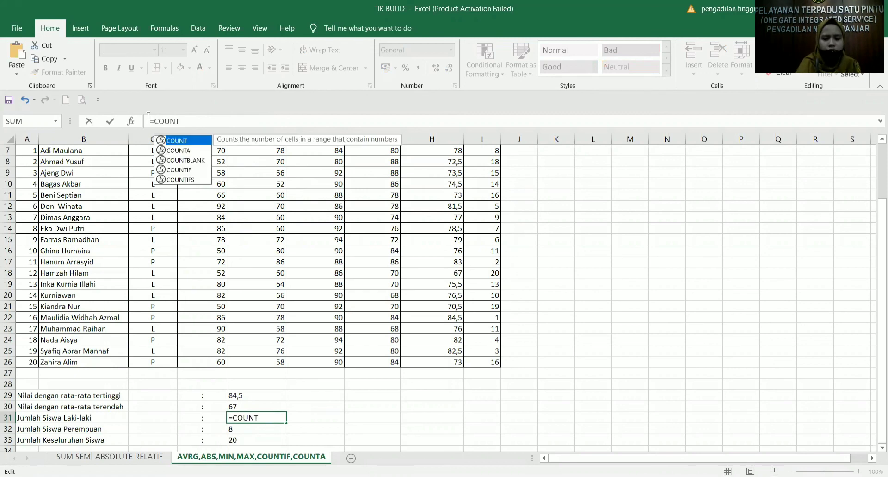
pyautogui.write('IF')
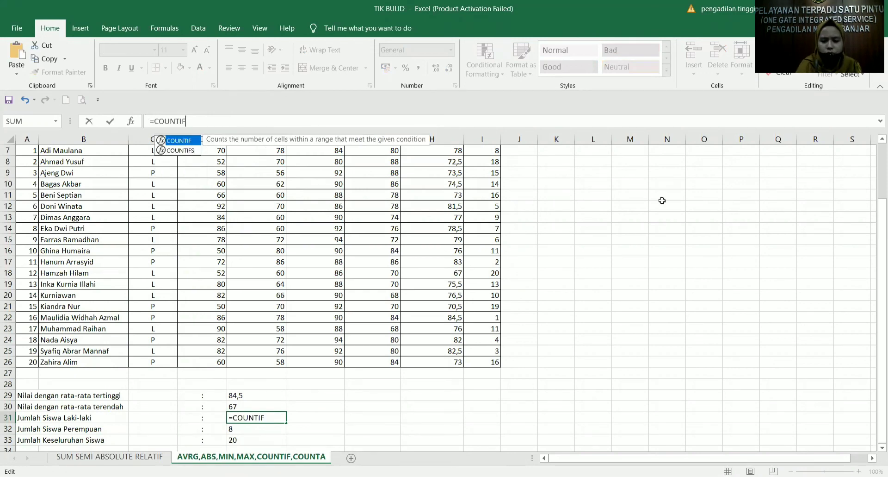
pyautogui.write('(')
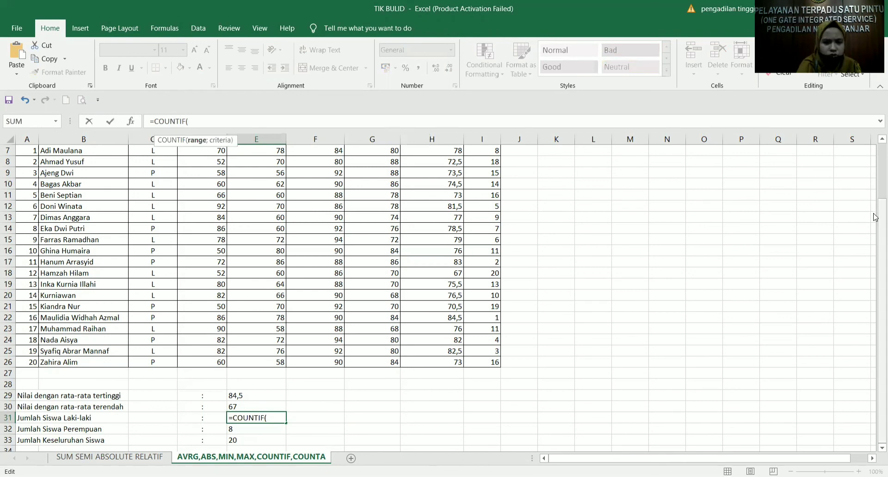
pyautogui.scroll(1, 876, 217)
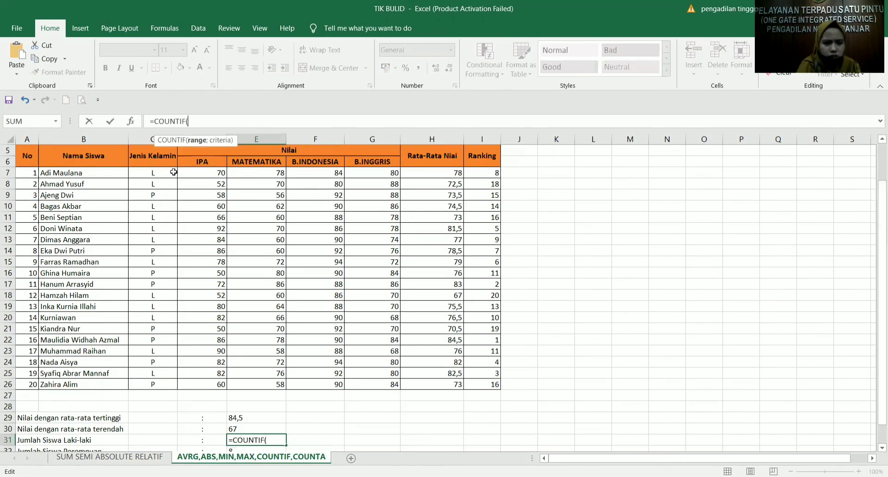
pyautogui.moveTo(174, 172); pyautogui.dragTo(180, 390)
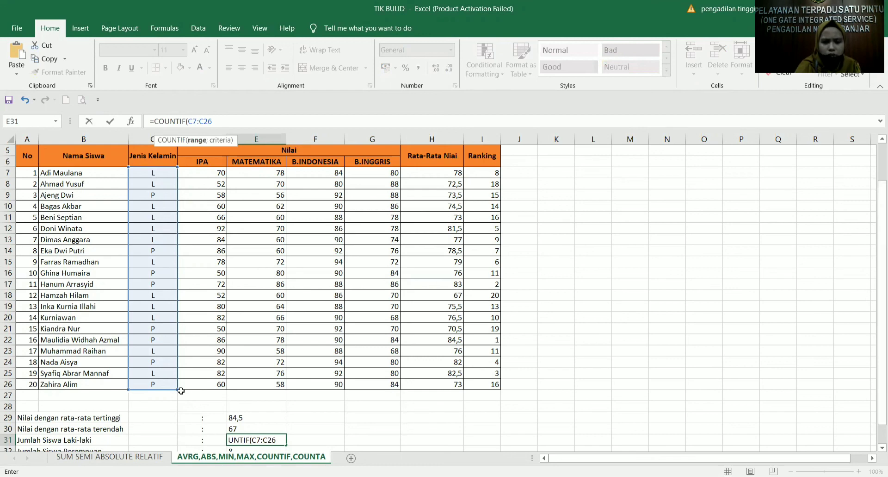
pyautogui.write(';"')
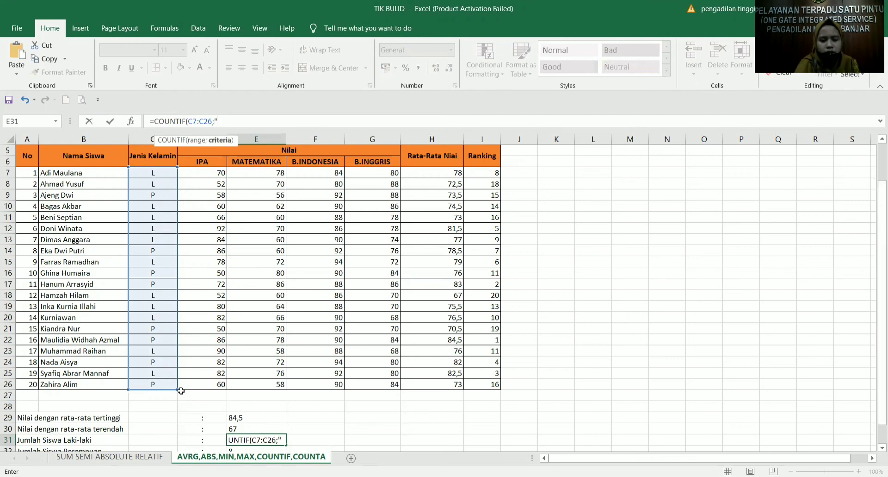
pyautogui.write('L"')
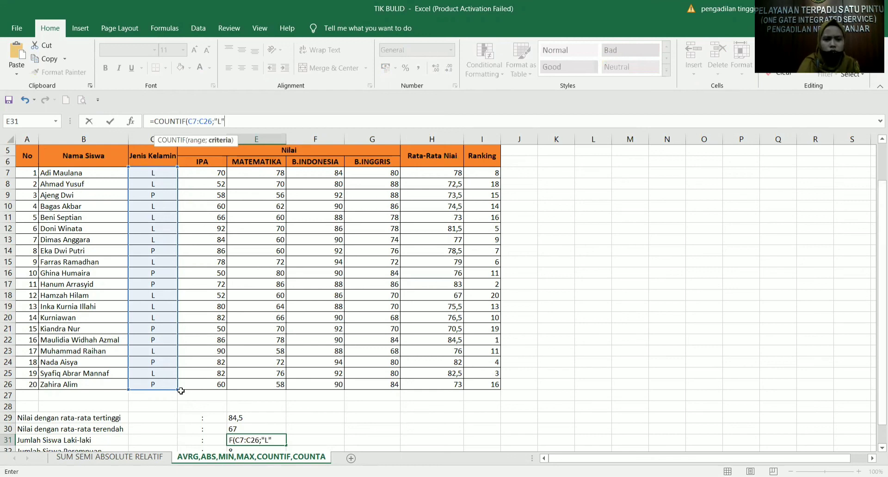
pyautogui.press('Return')
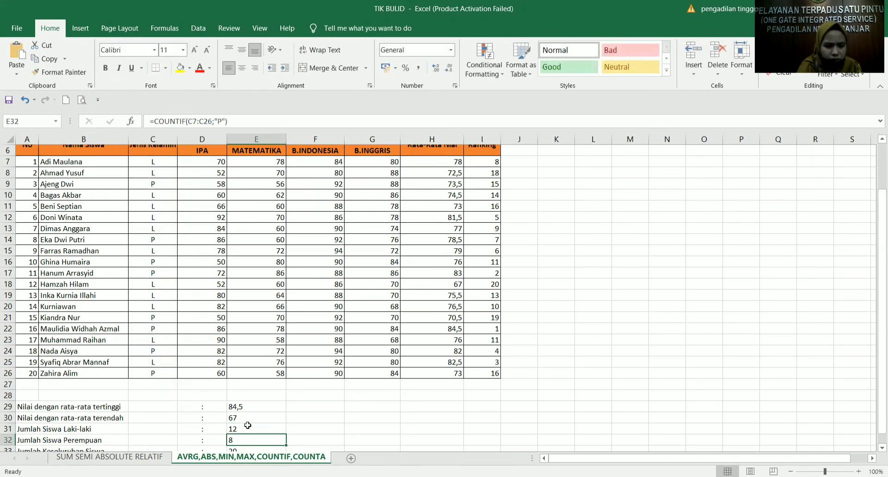
# Replace the female-student count formula in E32 with a retyped COUNTIF formula using range C7:C26 and criterion "P"
pyautogui.press('Up')
pyautogui.press('Up')
pyautogui.press('Up')
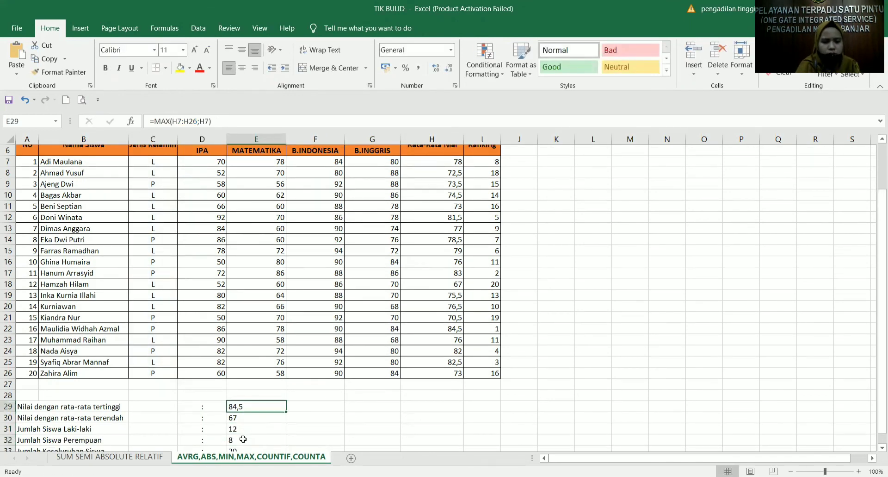
pyautogui.press('Down')
pyautogui.press('Down')
pyautogui.press('Down')
pyautogui.click(147, 121)
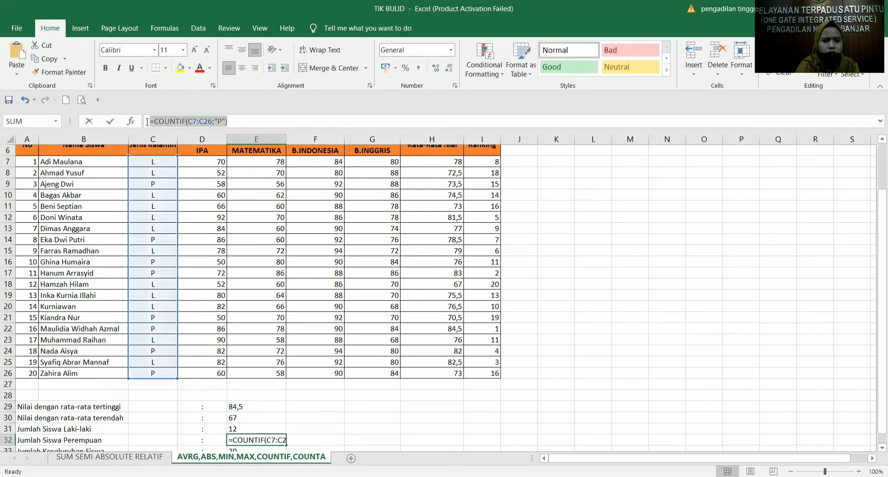
pyautogui.press('BackSpace')
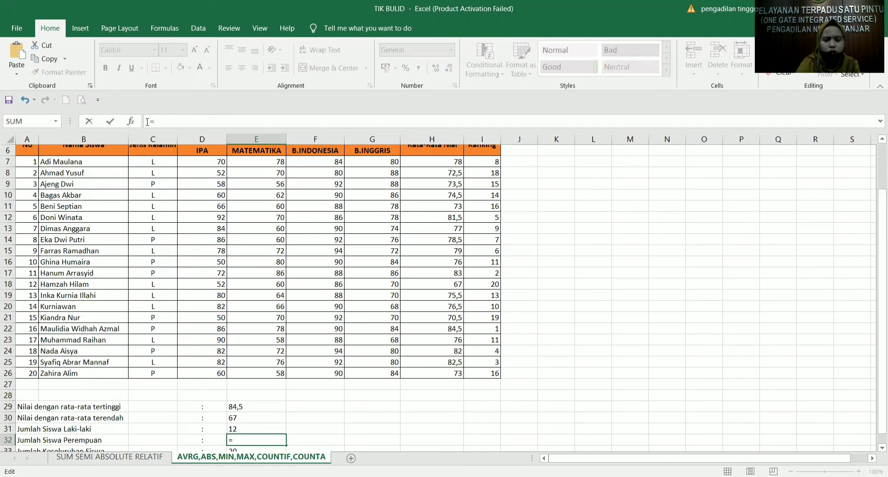
pyautogui.write('COUNTIF')
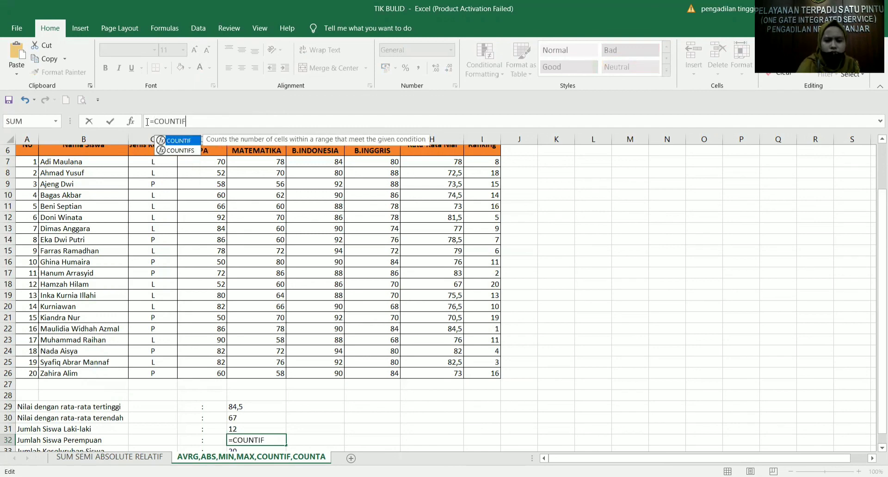
pyautogui.write('(')
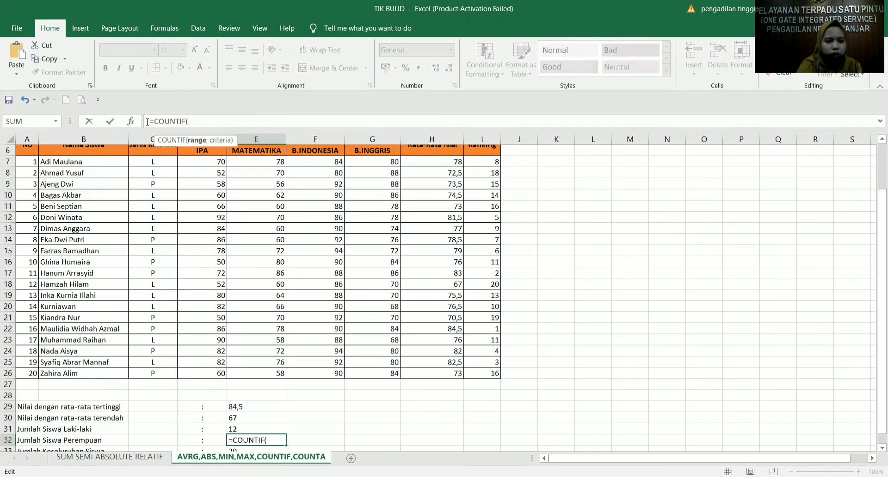
pyautogui.click(151, 161)
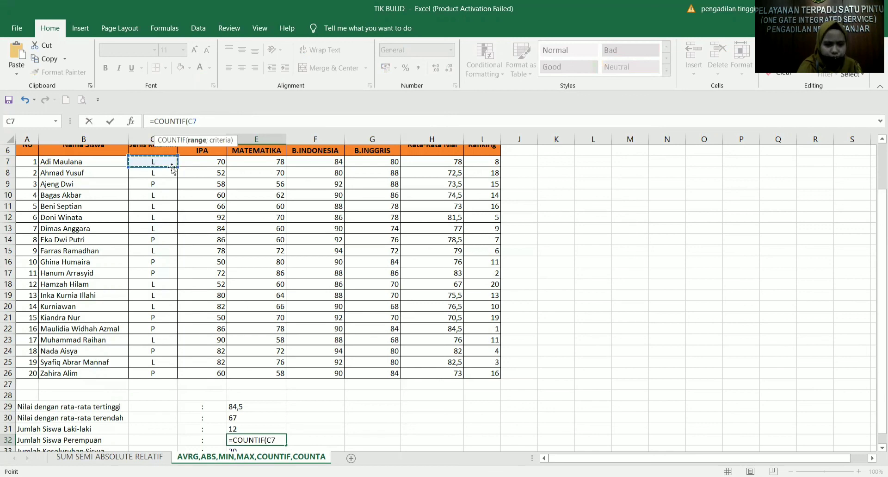
pyautogui.moveTo(178, 167); pyautogui.dragTo(185, 375)
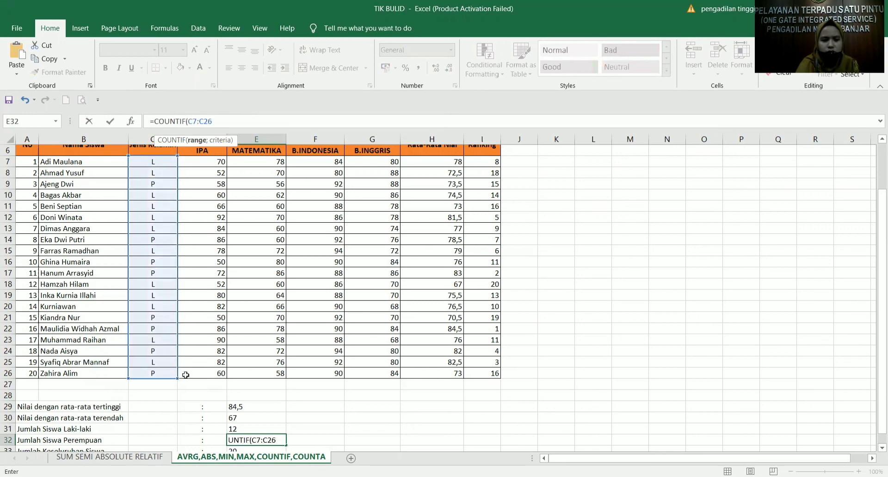
pyautogui.write(';"')
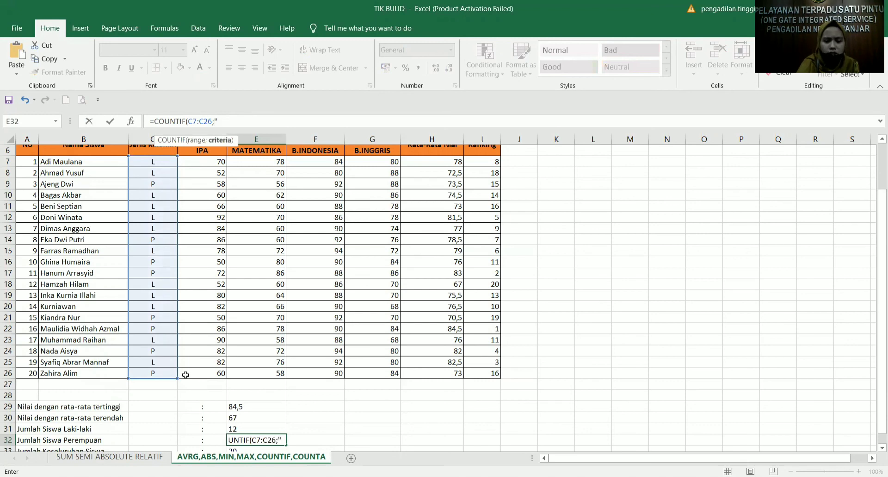
pyautogui.write('P"')
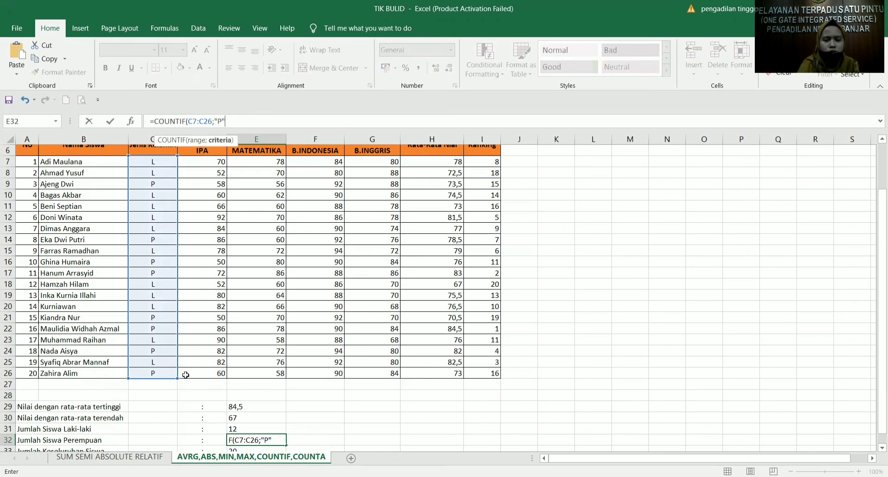
pyautogui.press('Return')
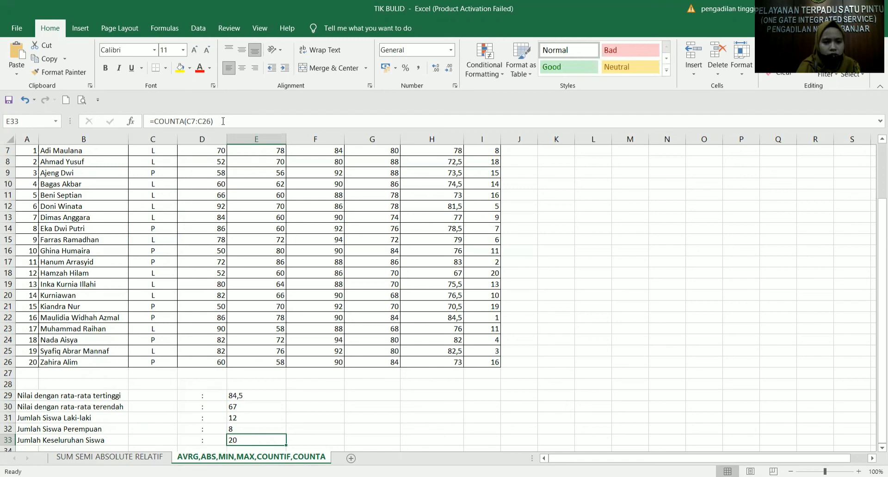
# Replace the total-student formula in E33 with a retyped COUNTA formula over the gender column range C7:C26
pyautogui.moveTo(223, 121); pyautogui.dragTo(147, 118)
pyautogui.write('=')
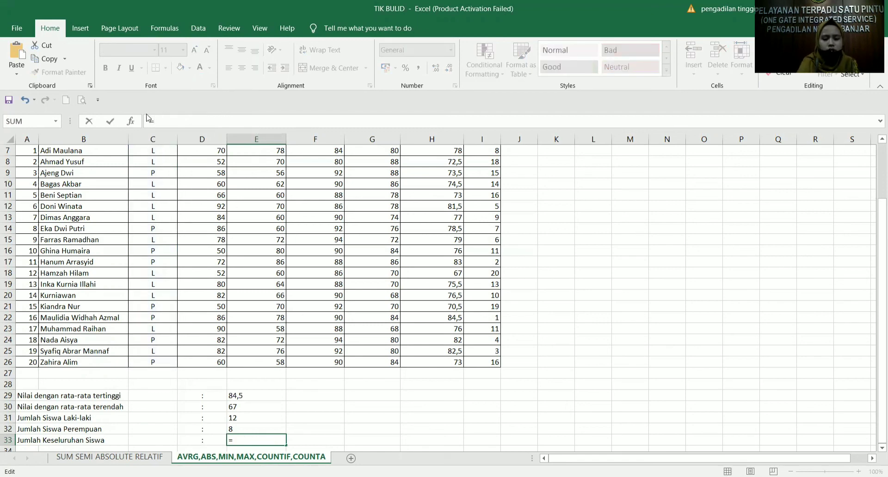
pyautogui.write('COUNT')
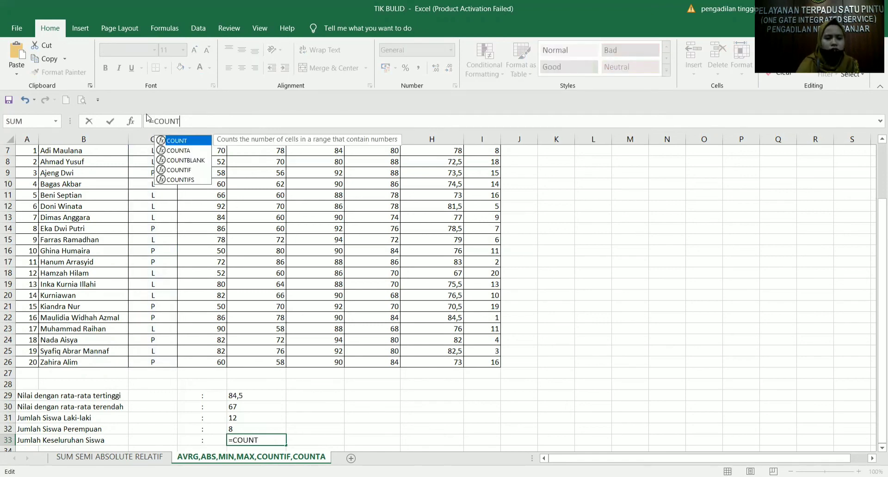
pyautogui.write('A')
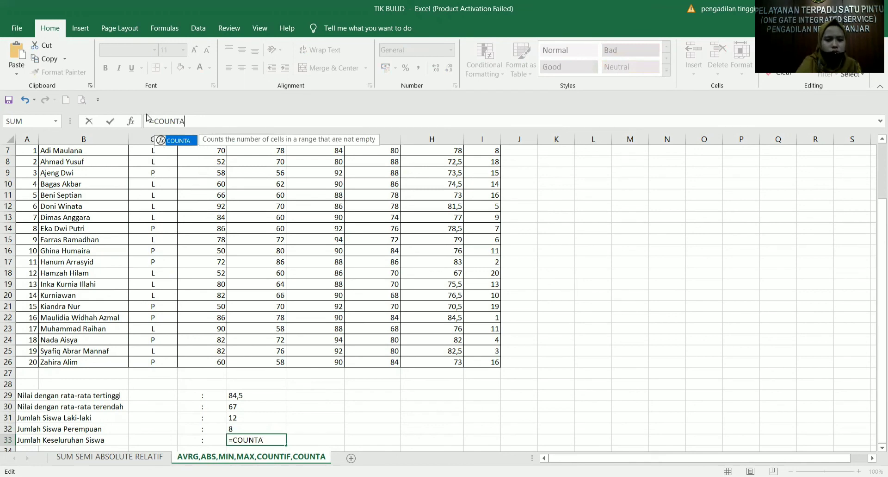
pyautogui.write('(')
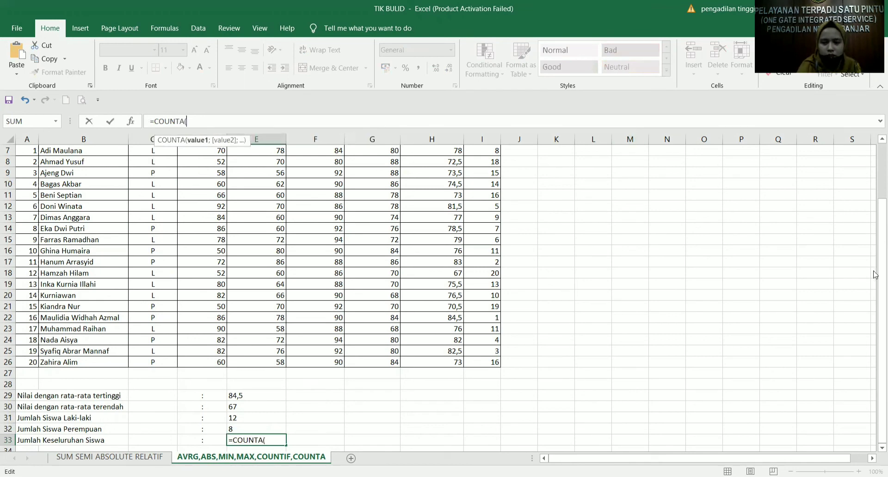
pyautogui.scroll(1, 876, 263)
pyautogui.click(151, 162)
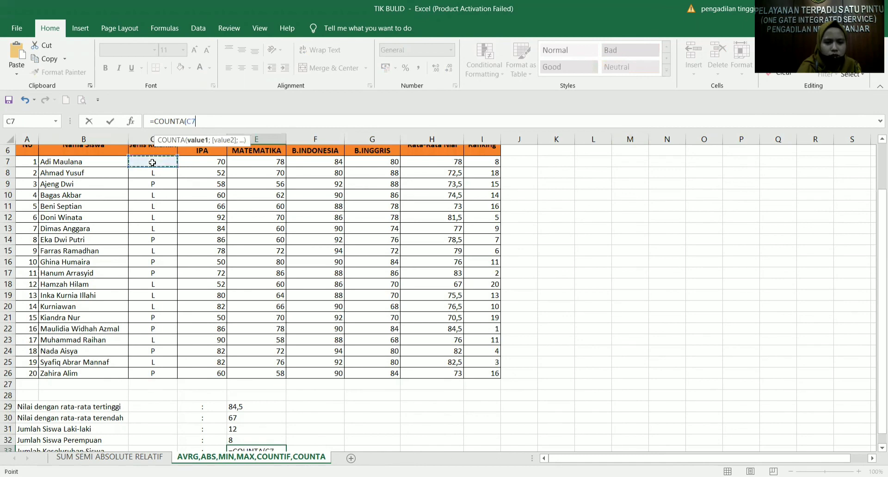
pyautogui.keyDown('shift'); pyautogui.click(157, 377); pyautogui.keyUp('shift')
pyautogui.press('Return')
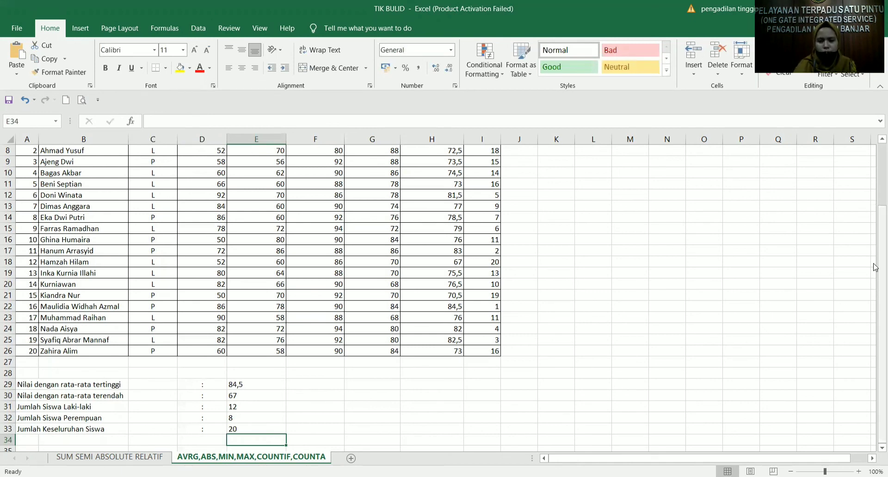
pyautogui.scroll(2, 876, 268)
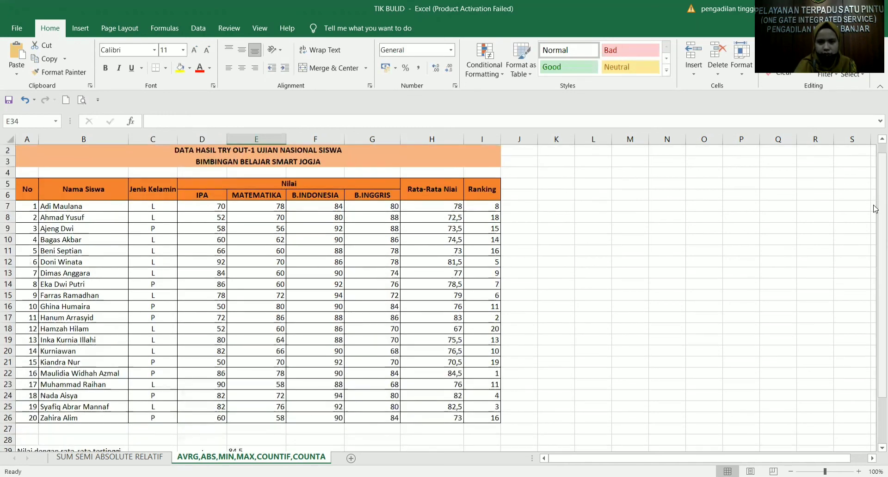